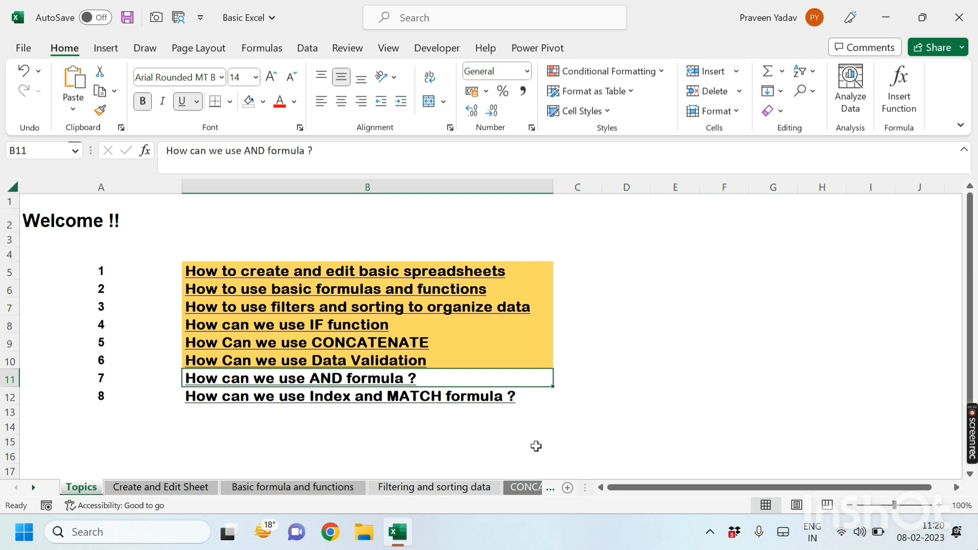
Step: Open the AND formula topic sheet from the topics list
scroll(536, 446, "down", 1)
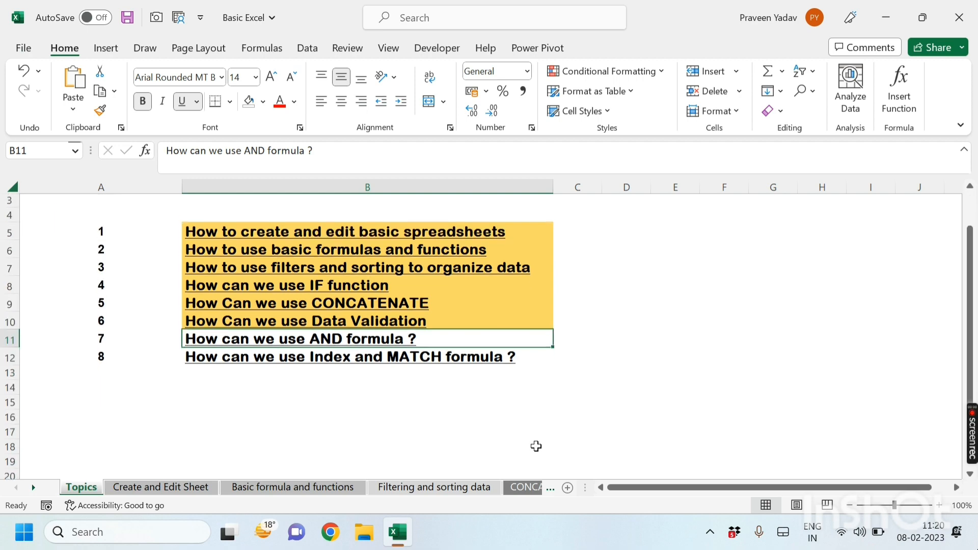
left_click(341, 336)
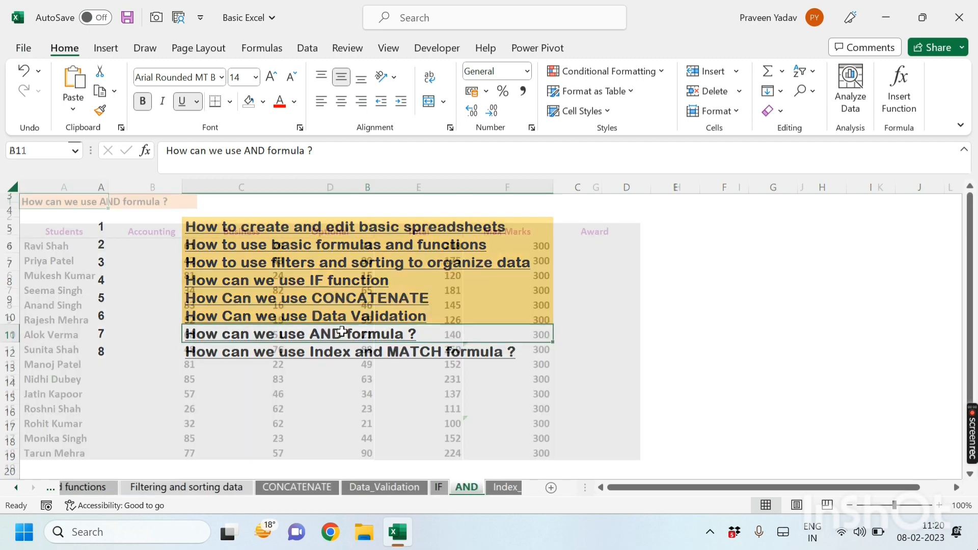
double_click(746, 350)
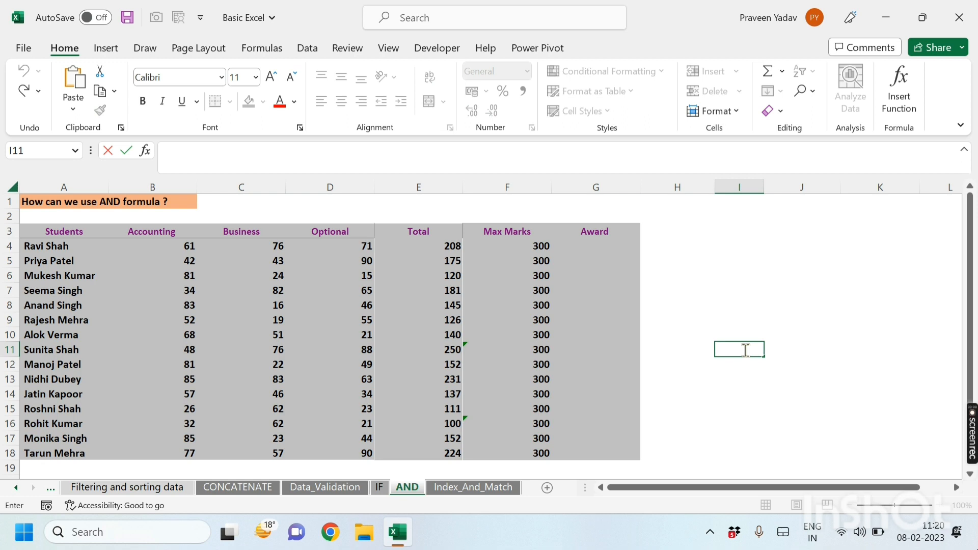
left_click(709, 393)
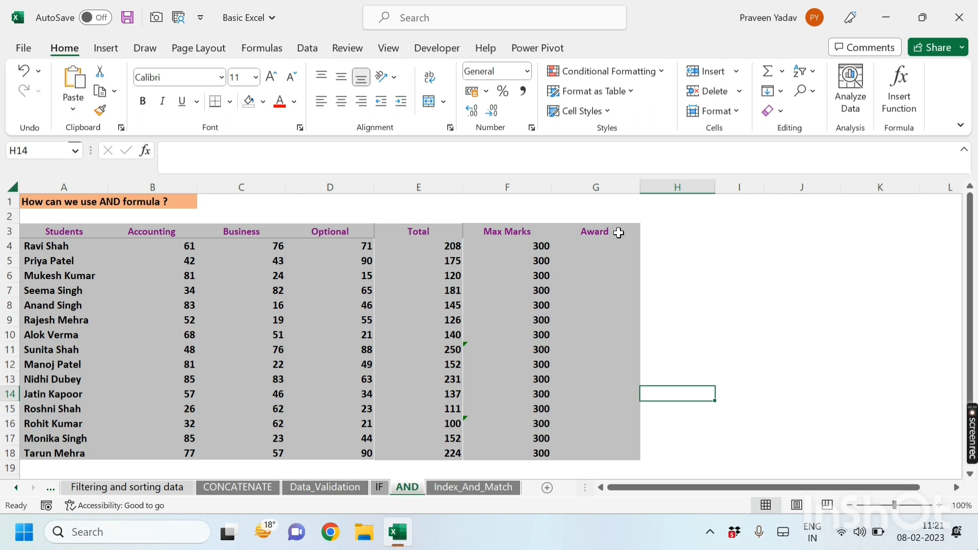
Step: In the first Award cell enter =AND(B4>60,C4>60,D4>60) testing all three subject scores
left_click(590, 248)
type("=and")
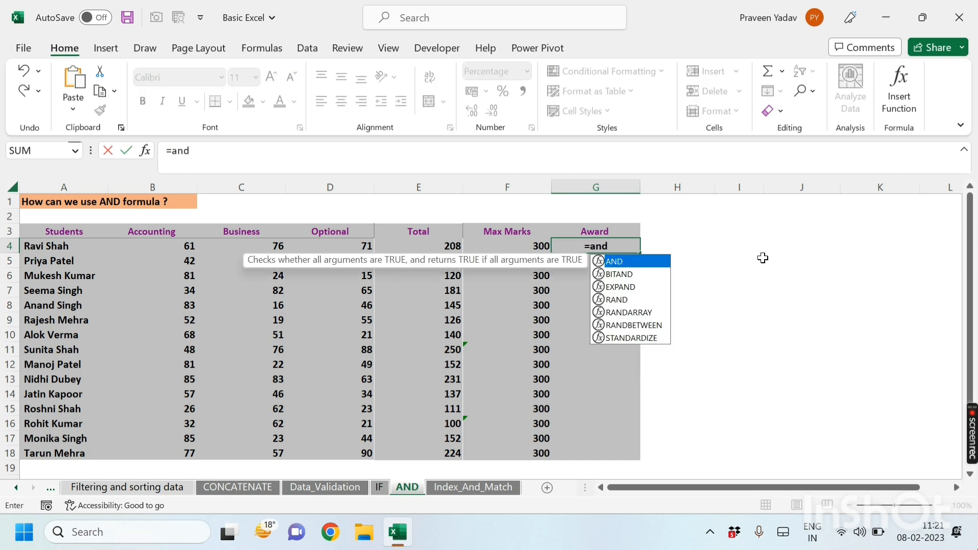
key("Tab")
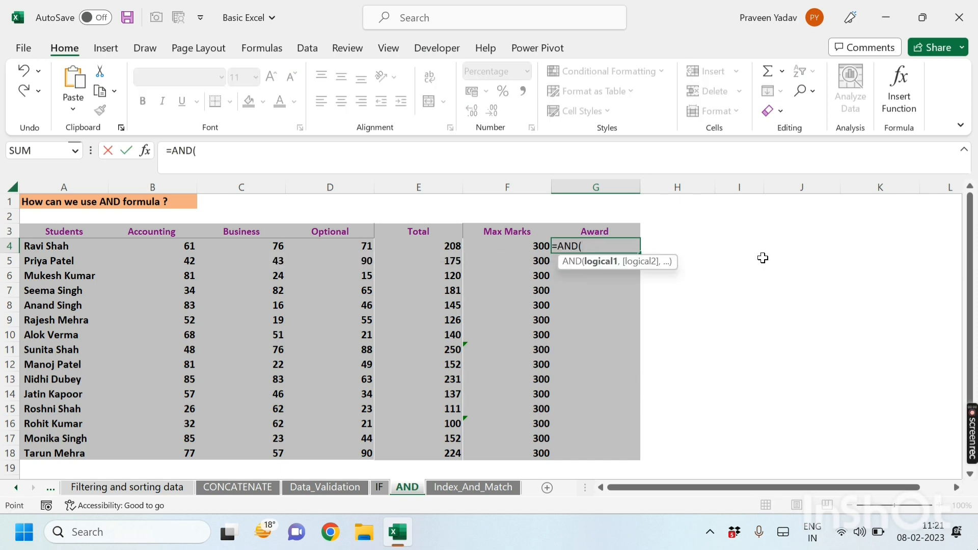
key("Left")
key("Left")
key("Left")
key("Left")
key("Left")
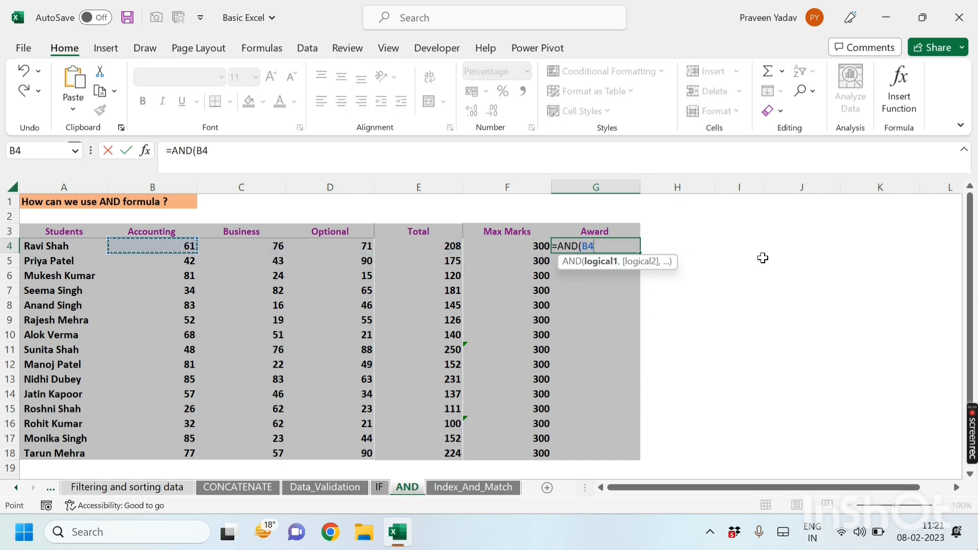
type(">60,")
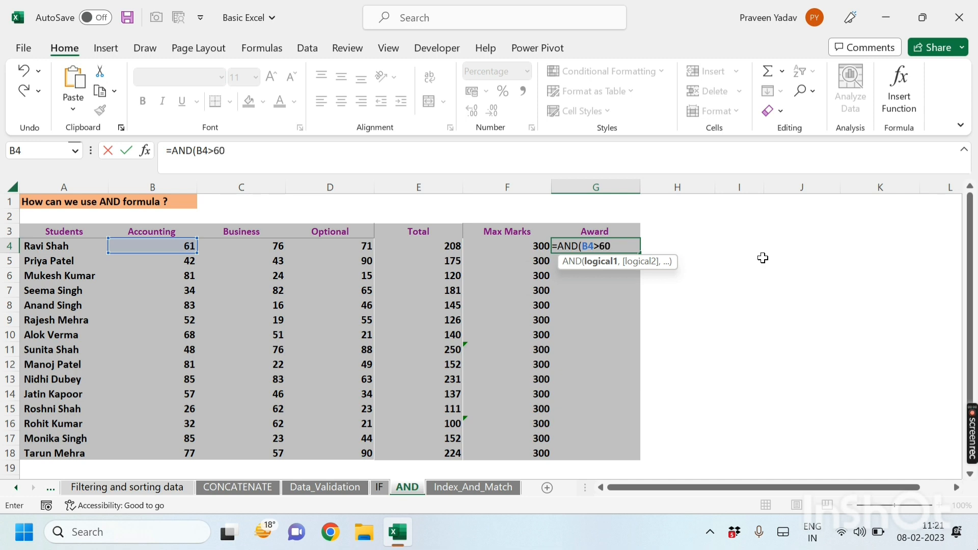
key("Left")
key("Left")
key("Left")
key("Left")
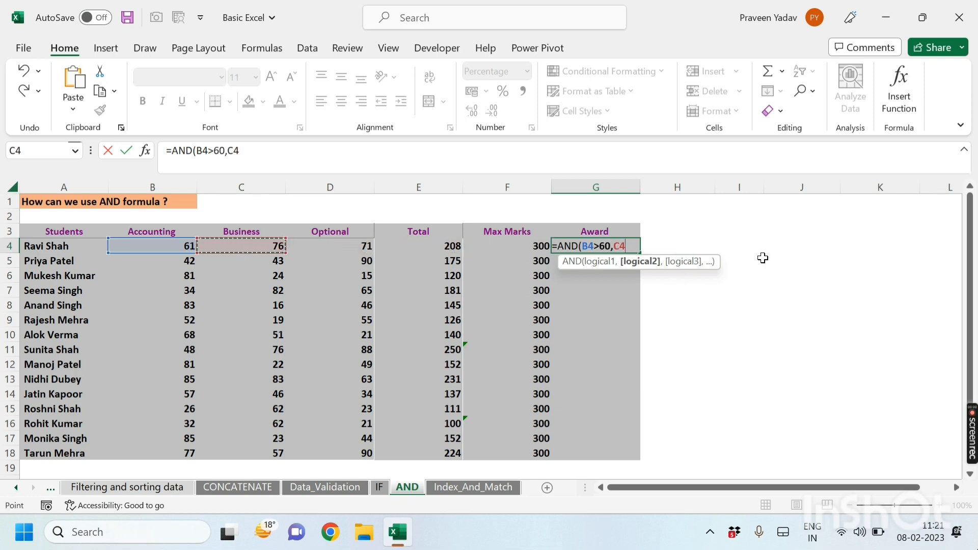
type(">60,")
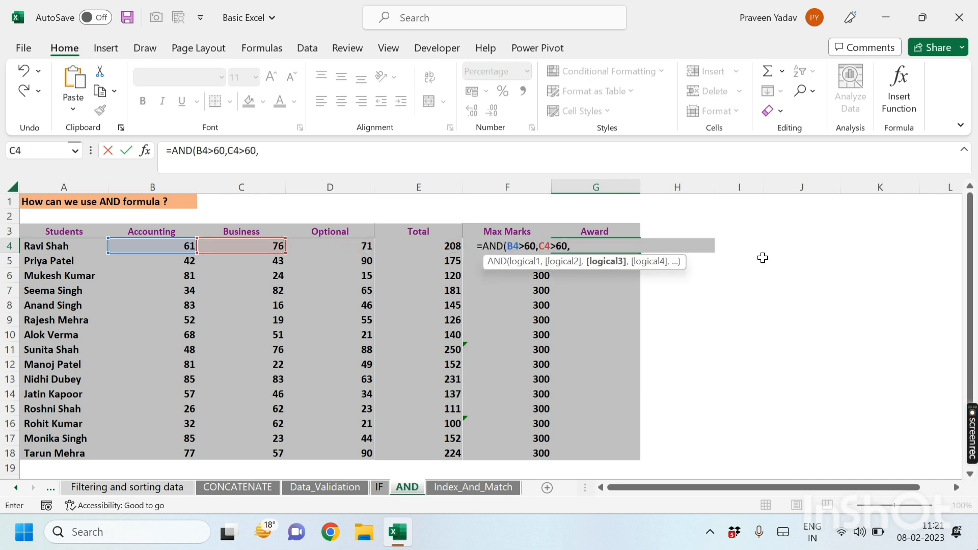
key("Left")
key("Left")
key("Left")
type(">6")
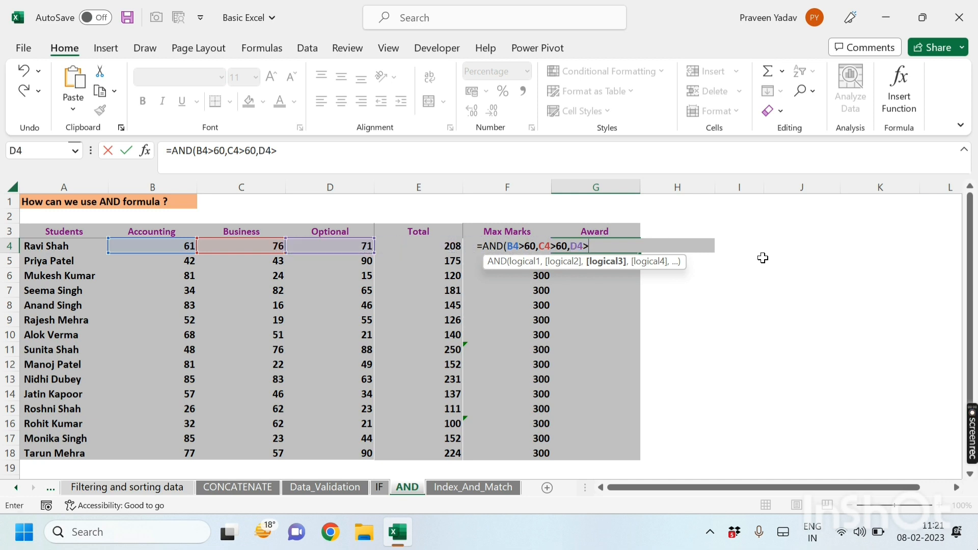
type("0)")
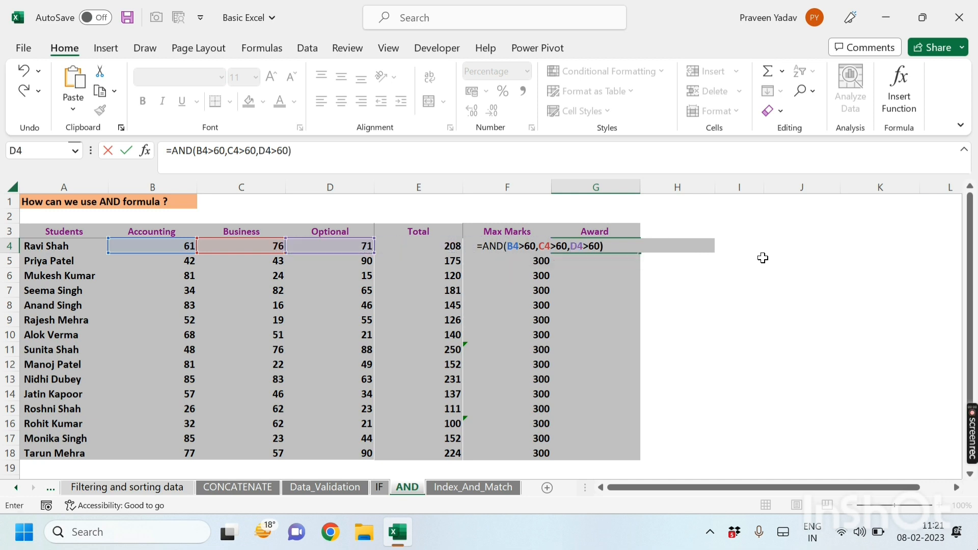
key("Return")
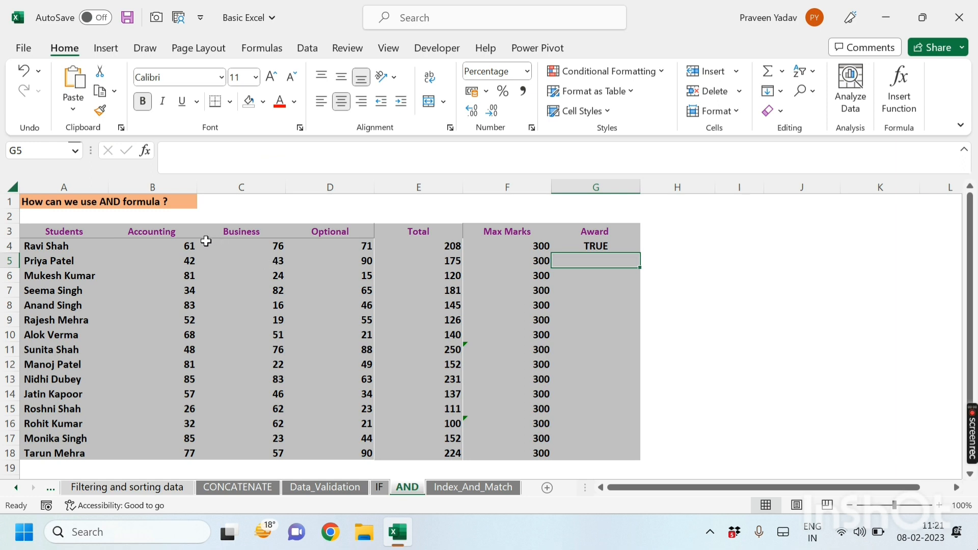
Step: Copy the AND formula down the Award column through row 18
left_click(186, 245)
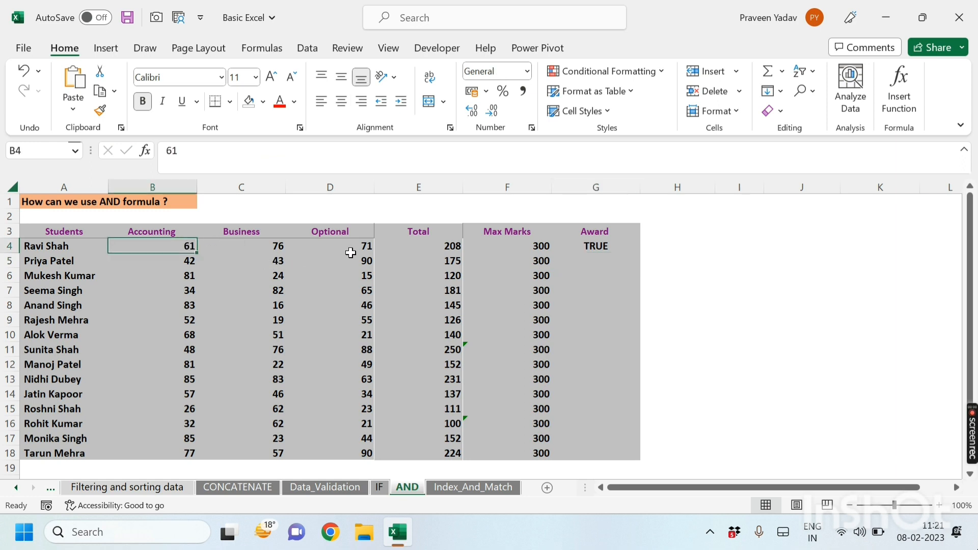
left_click(272, 246)
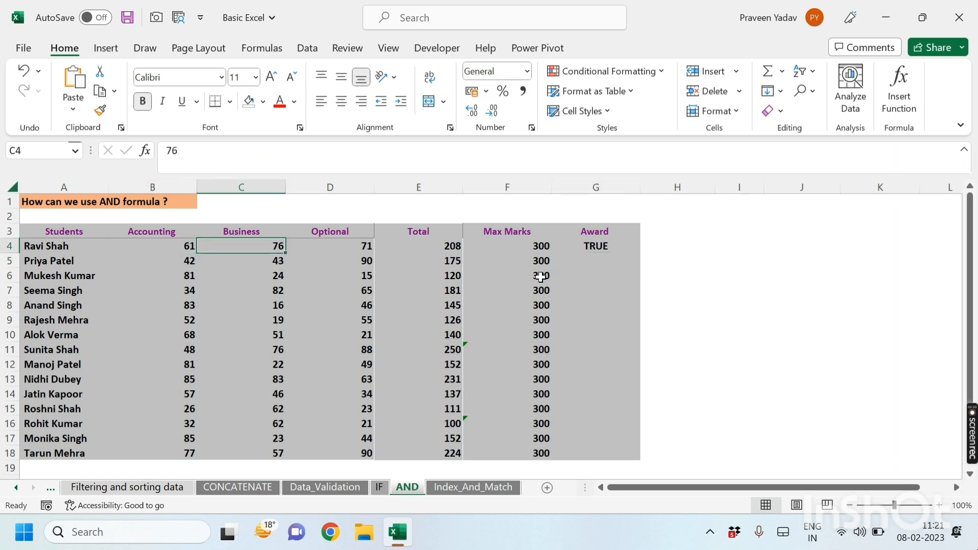
left_click(614, 246)
left_click_drag(639, 253, 641, 454)
left_click(709, 358)
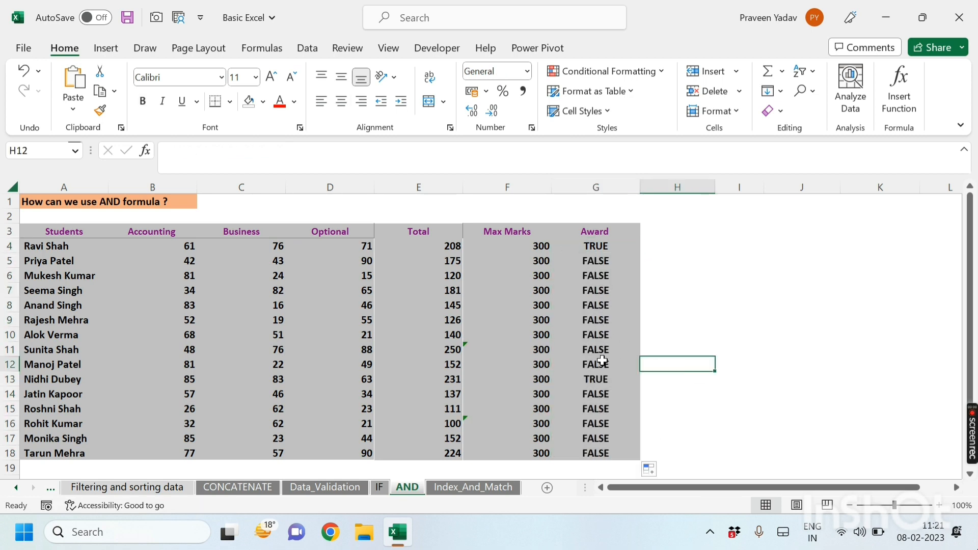
Step: Change the Accounting score in row 11 to 61, then restore it to 48
left_click(192, 348)
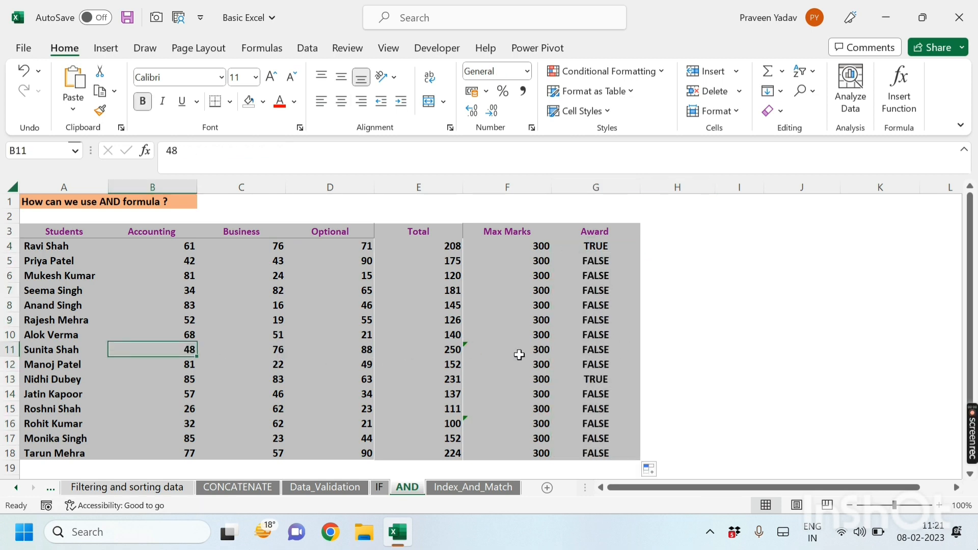
left_click(585, 362)
left_click_drag(283, 351, 364, 351)
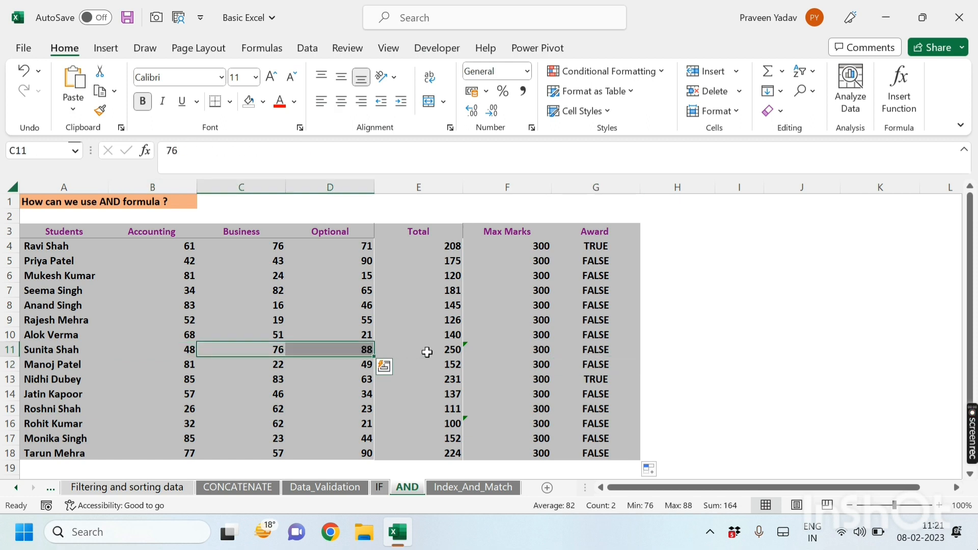
left_click(184, 352)
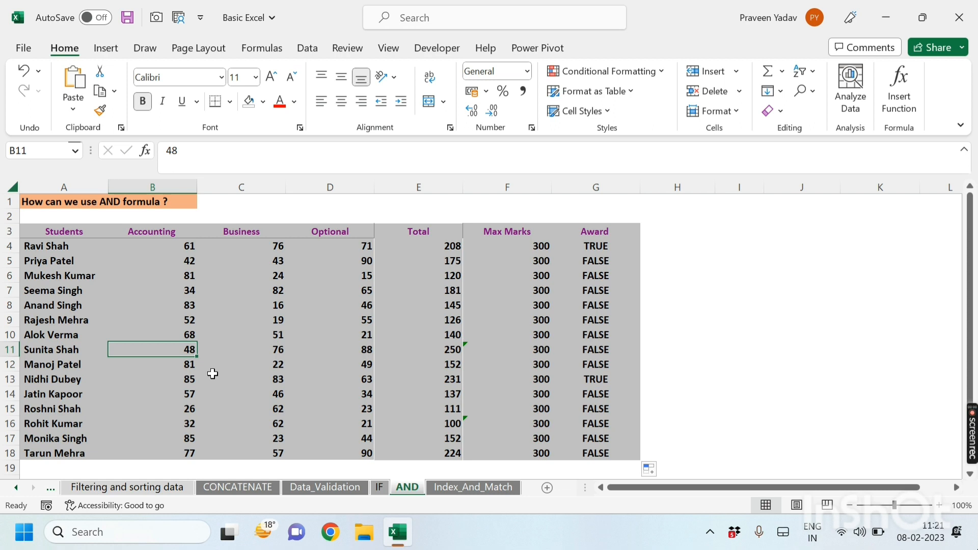
type("61")
key("Return")
key("Up")
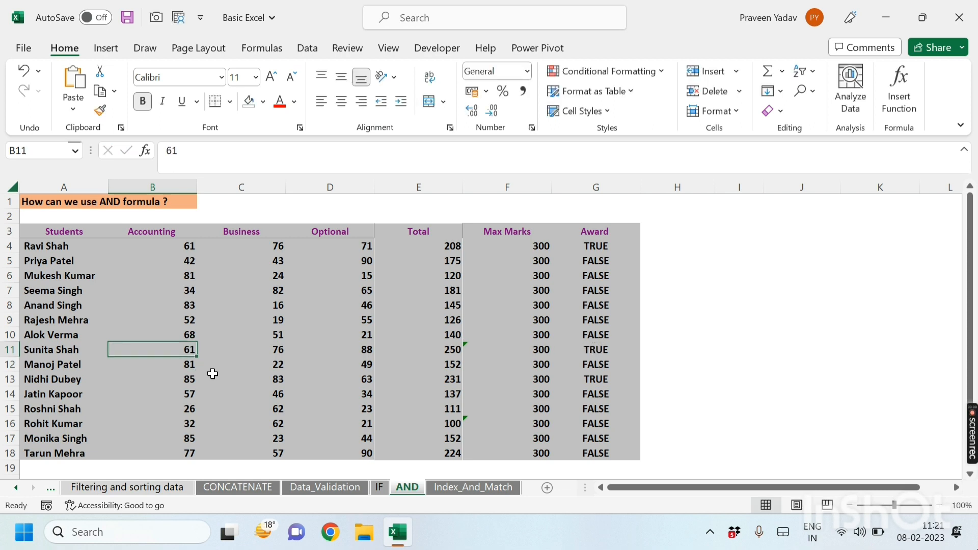
type("48")
key("Return")
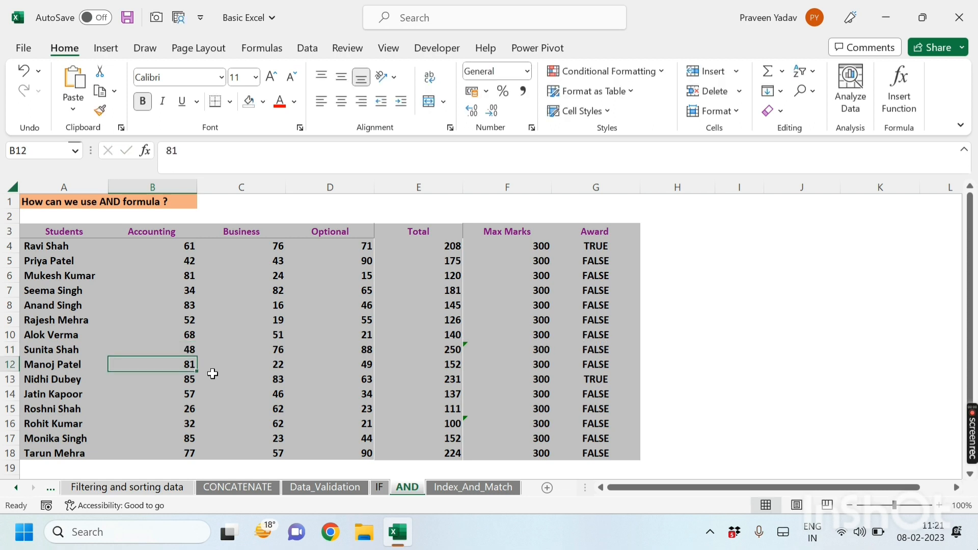
left_click(648, 351)
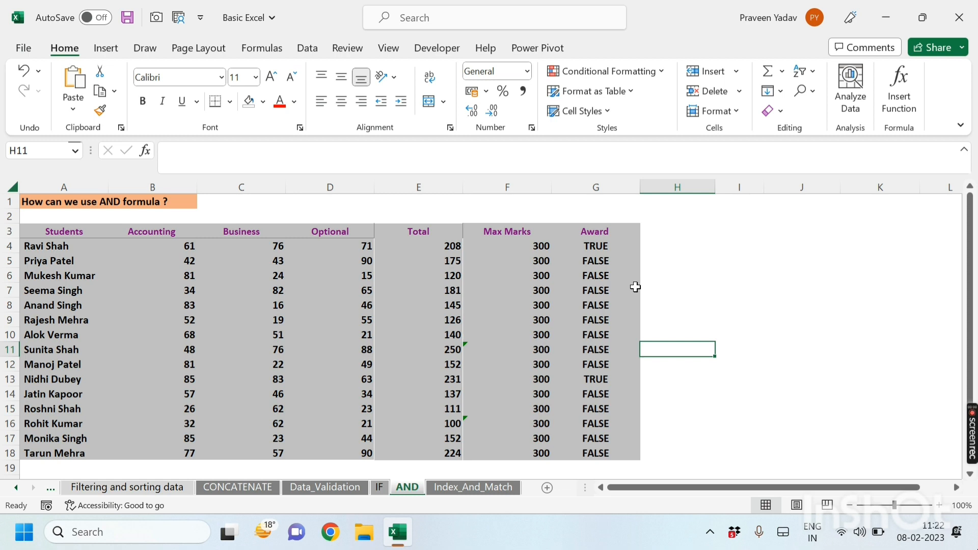
Step: Wrap the first Award formula in IF so it returns "Yes" when true and "No" otherwise
left_click(605, 247)
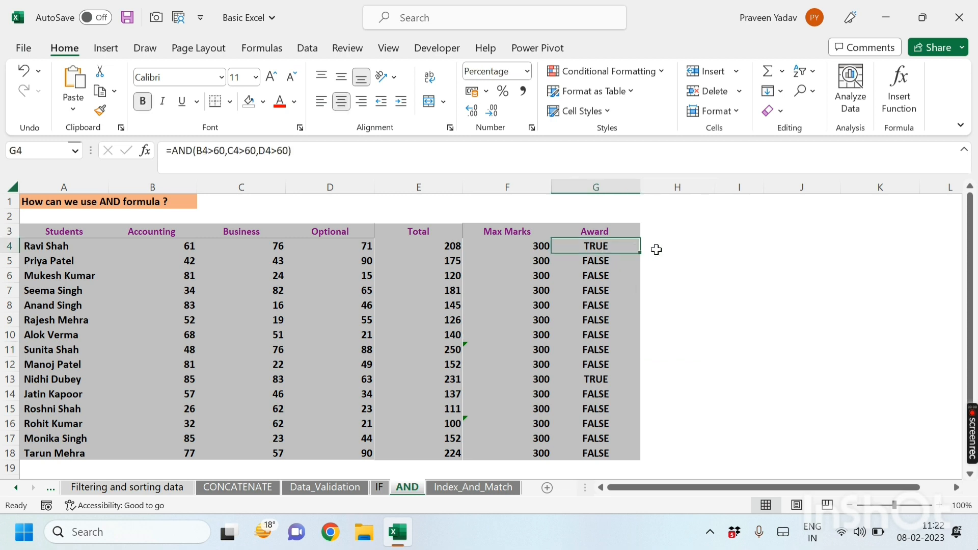
left_click(172, 151)
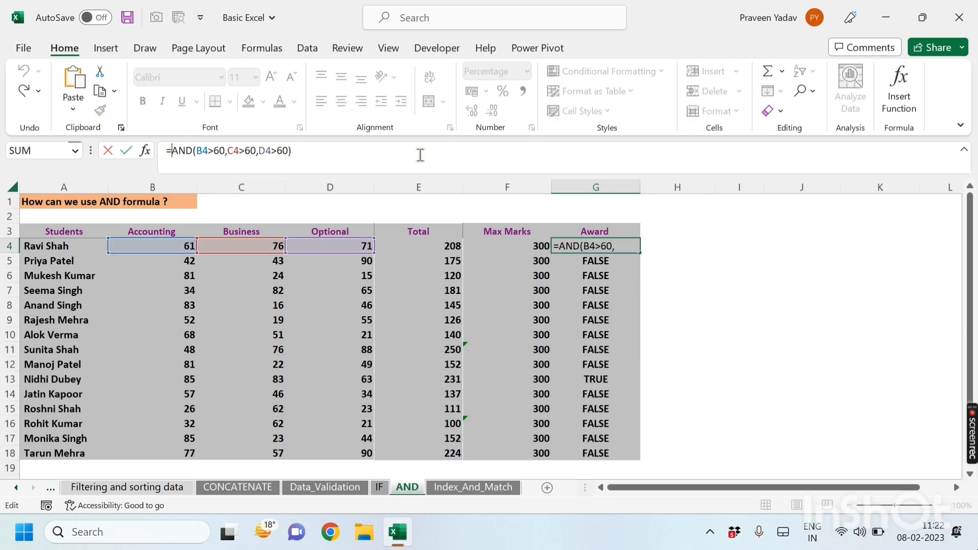
type("IF(")
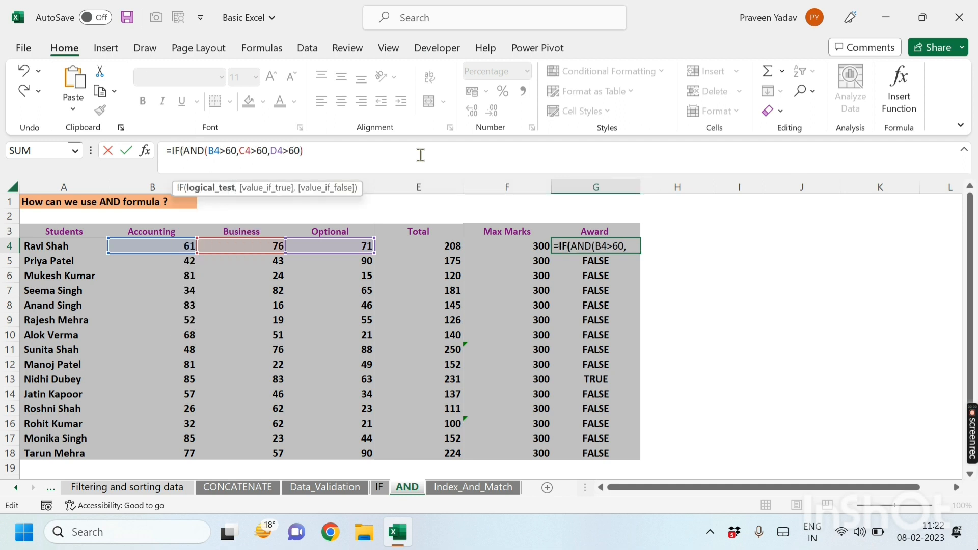
left_click(315, 151)
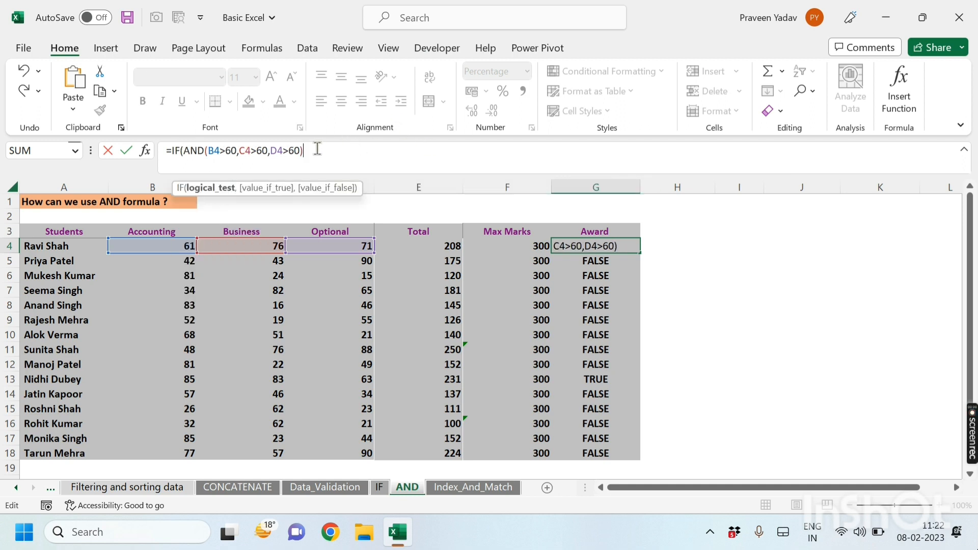
mouse_move(314, 151)
left_mouse_down()
mouse_move(184, 152)
mouse_move(305, 151)
left_mouse_up()
type(",")
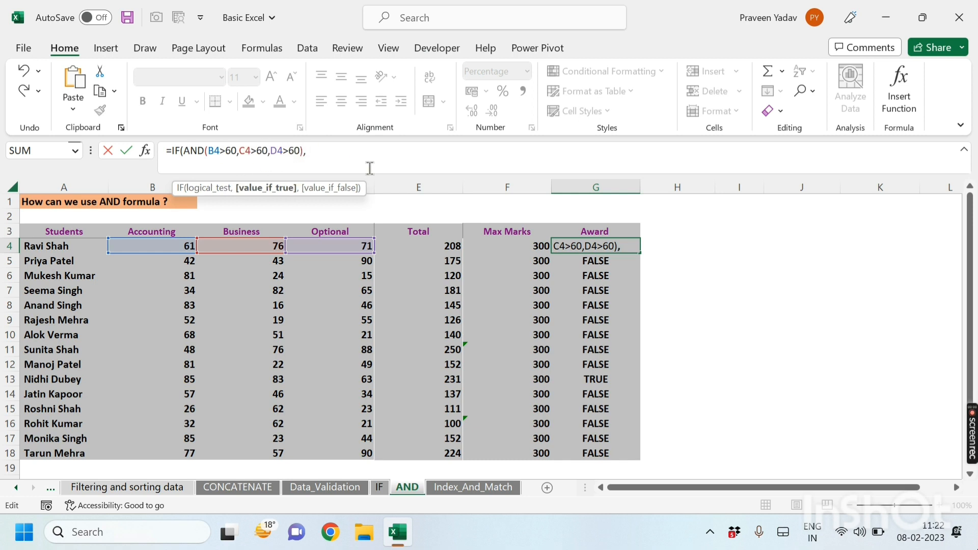
type("\"Yes")
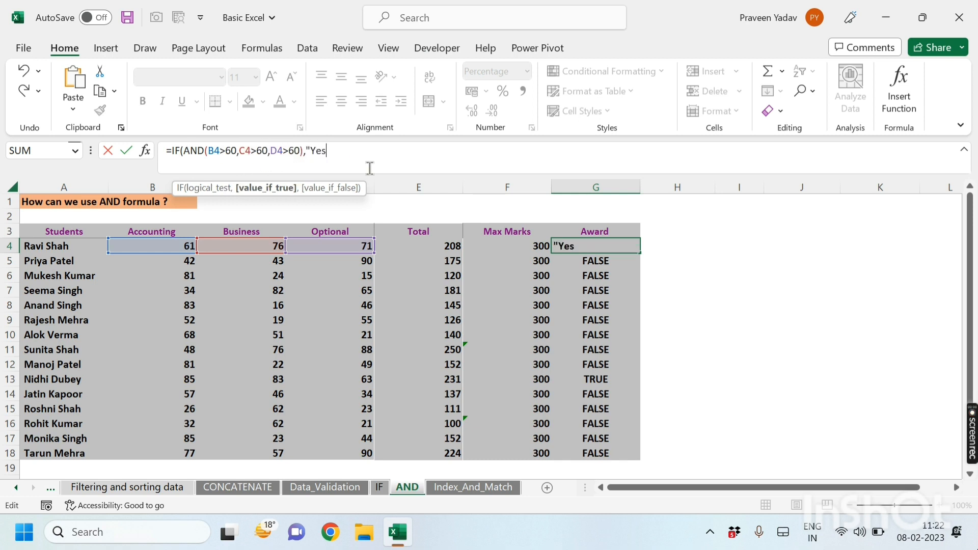
type("\",\"")
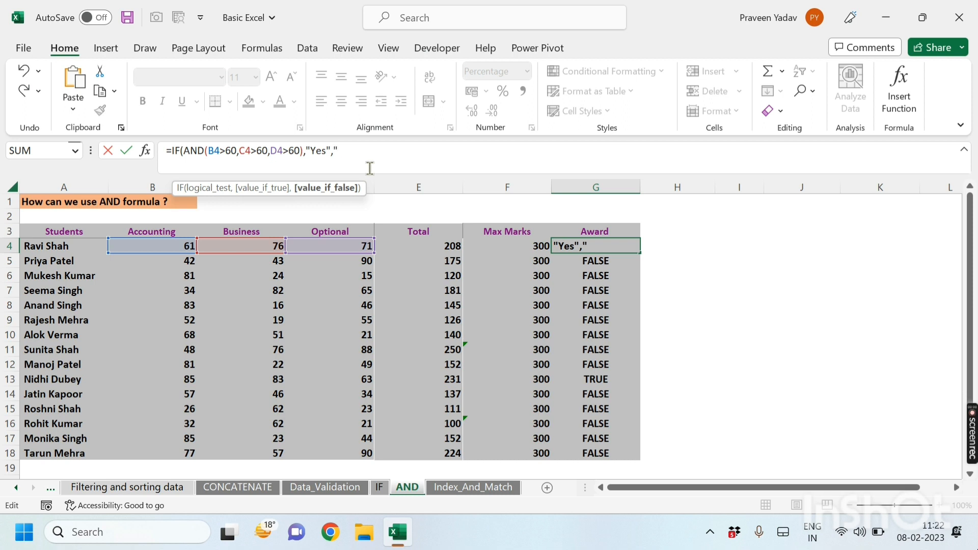
type("No\")")
key("Return")
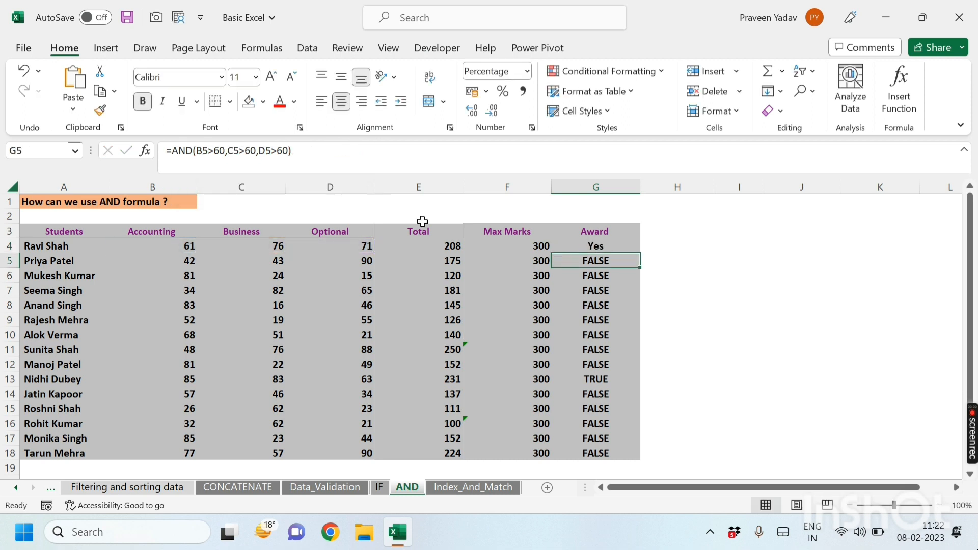
Step: Copy the IF/AND formula down the Award column through row 18
left_click(598, 246)
left_click_drag(640, 253, 635, 453)
left_click(685, 356)
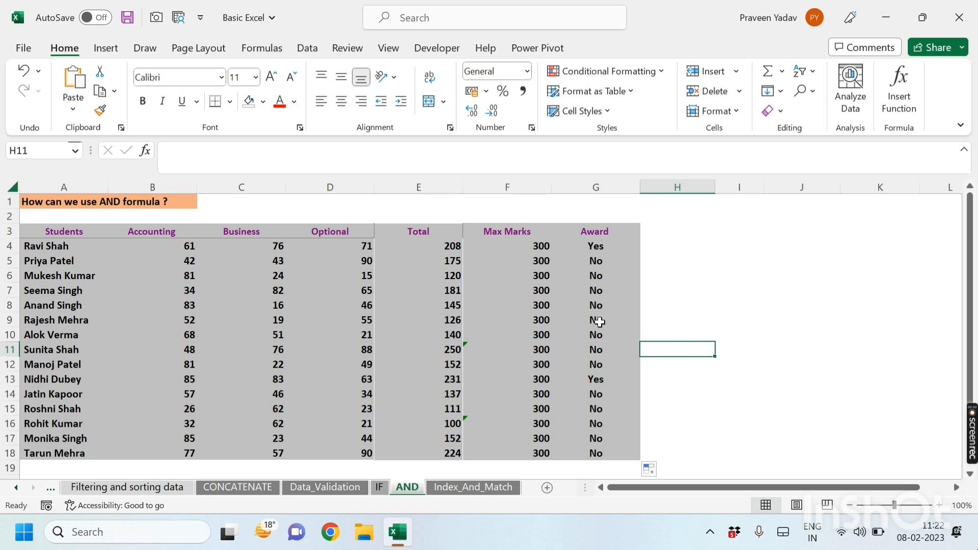
Step: Step through the first Award formula in G4 with Evaluate Formula until it resolves, then close the dialog
left_click(598, 247)
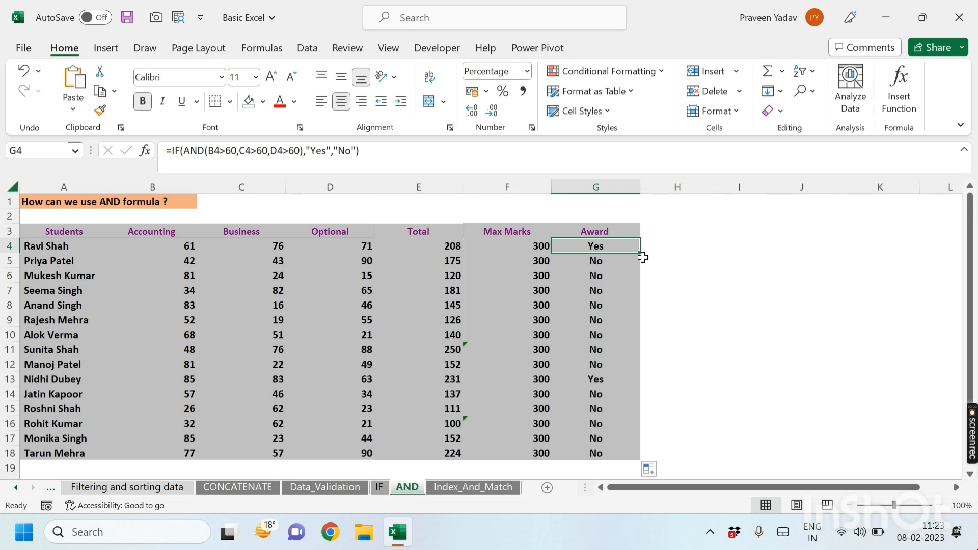
left_click(265, 47)
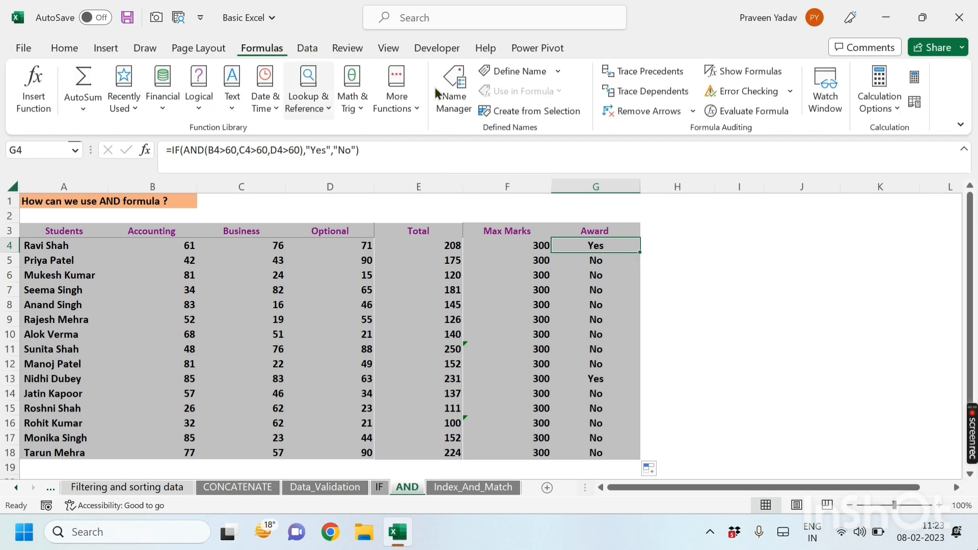
left_click(756, 110)
left_click_drag(229, 267, 247, 105)
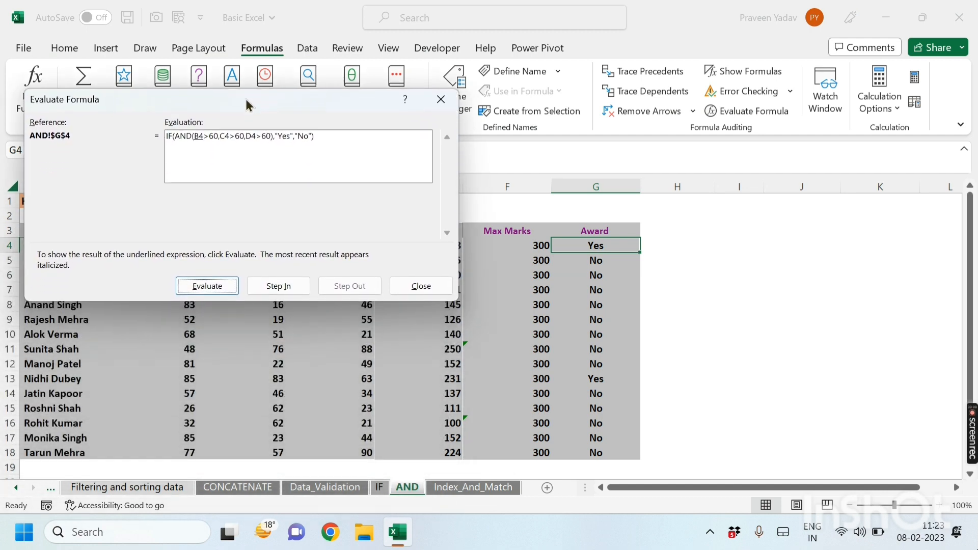
left_click(218, 282)
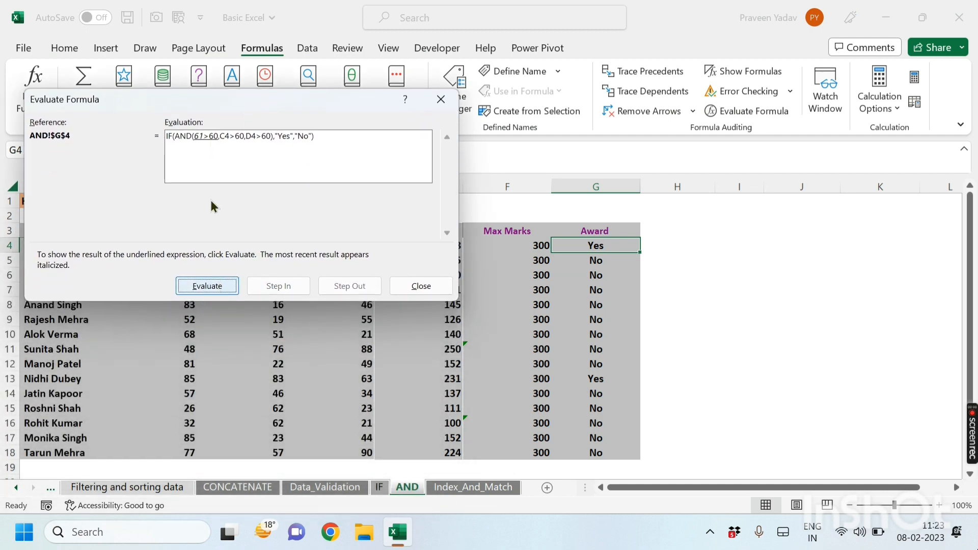
left_click_drag(195, 106, 309, 34)
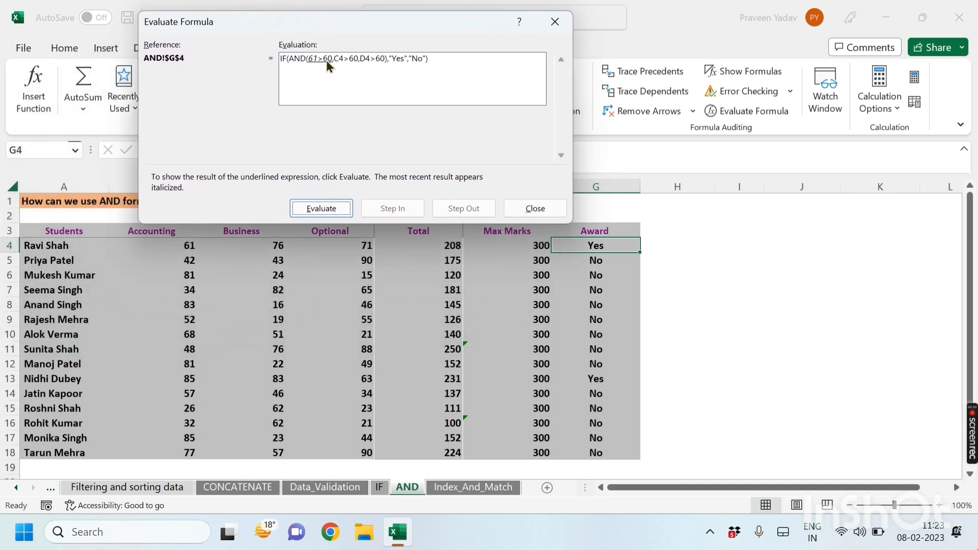
left_click(324, 210)
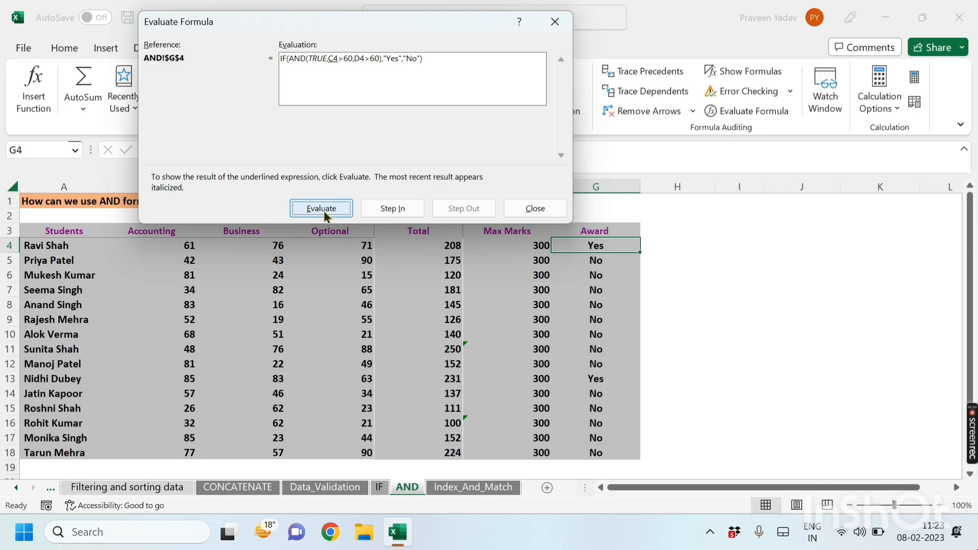
left_click(324, 210)
left_click(324, 210)
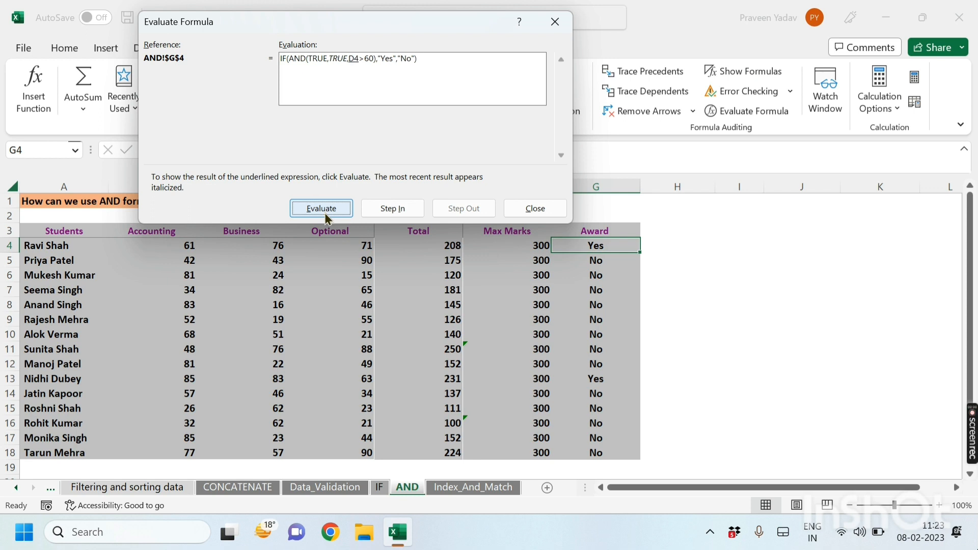
left_click(325, 215)
left_click(326, 218)
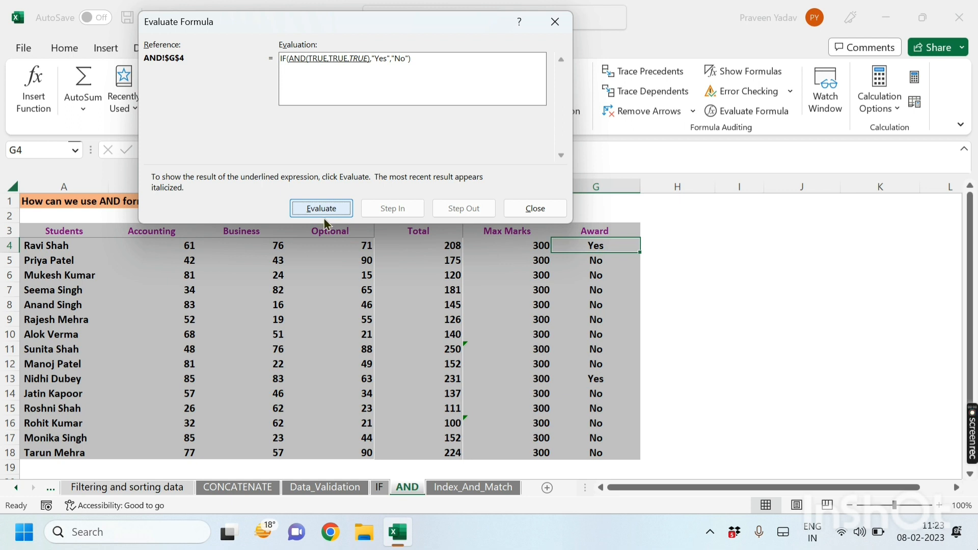
left_click(314, 201)
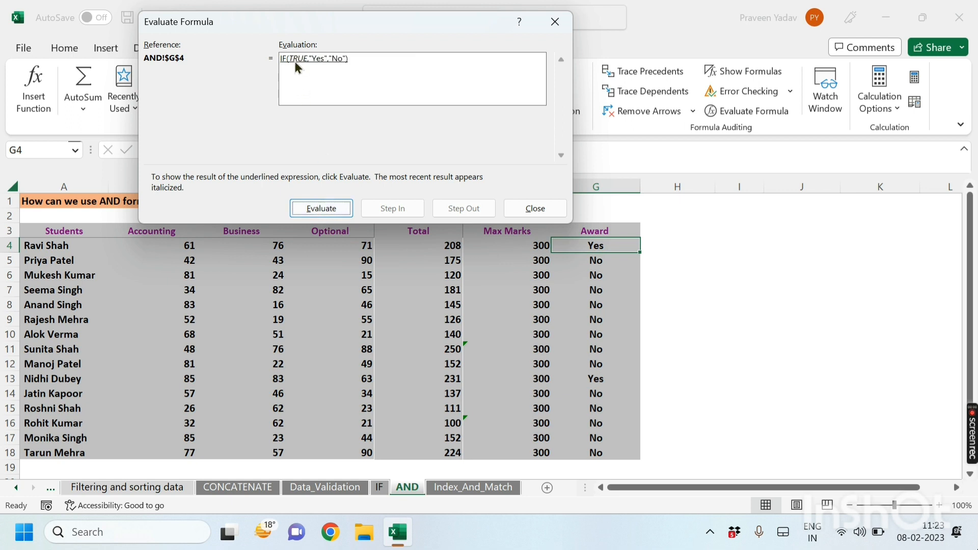
mouse_move(299, 28)
left_mouse_down()
mouse_move(307, 8)
mouse_move(301, 23)
left_mouse_up()
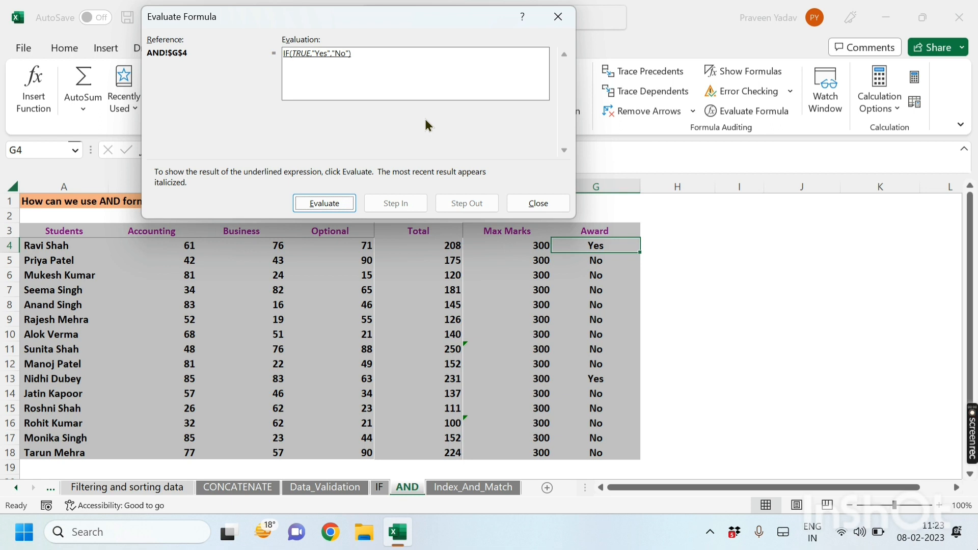
left_click(339, 204)
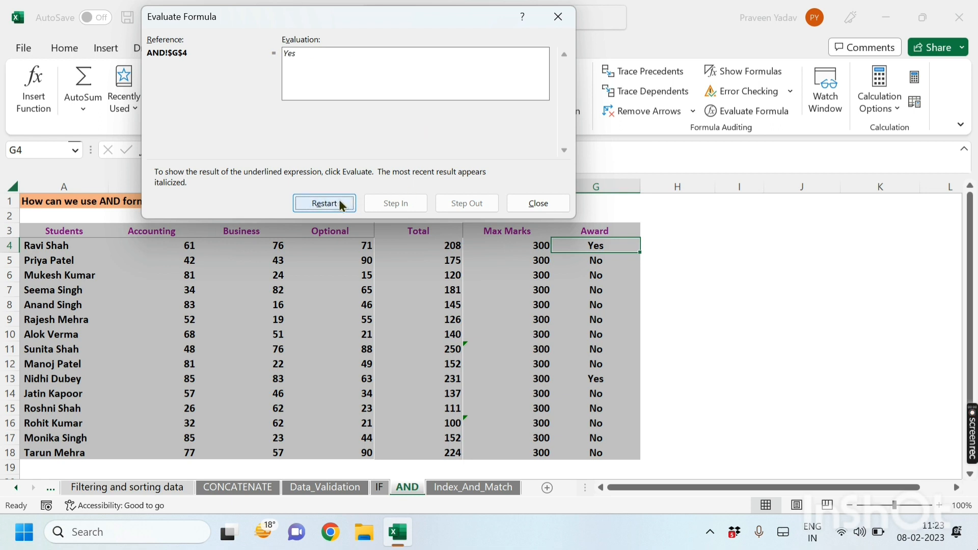
left_click(567, 19)
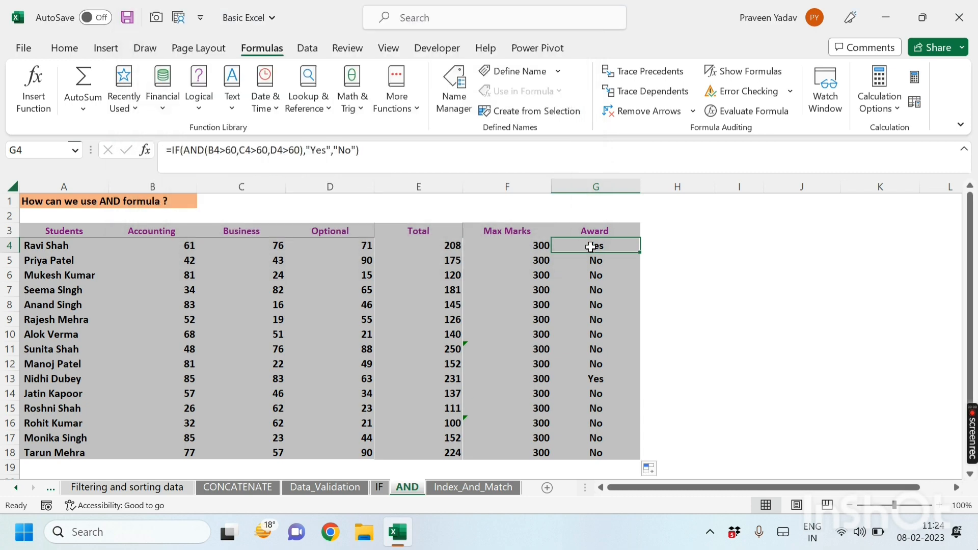
left_click(592, 260)
left_click(728, 111)
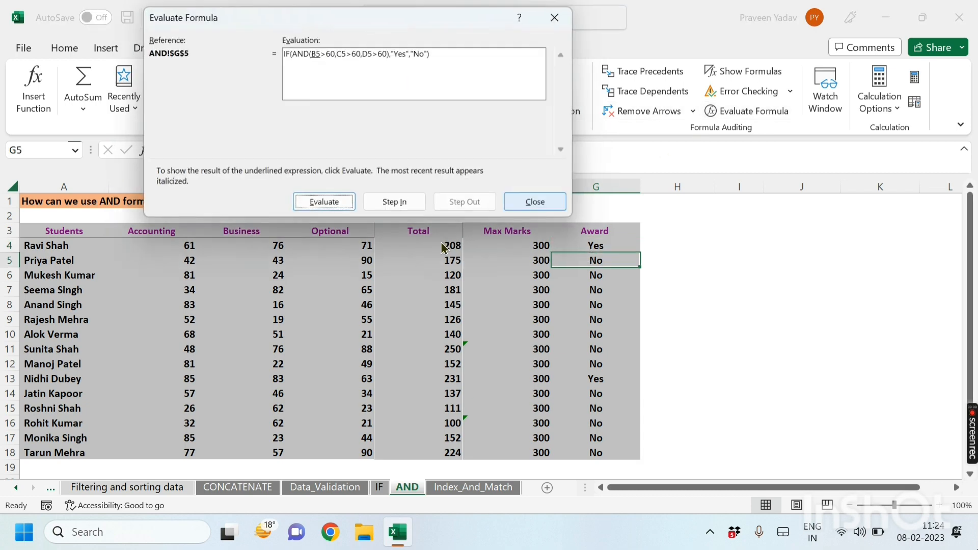
left_click(329, 203)
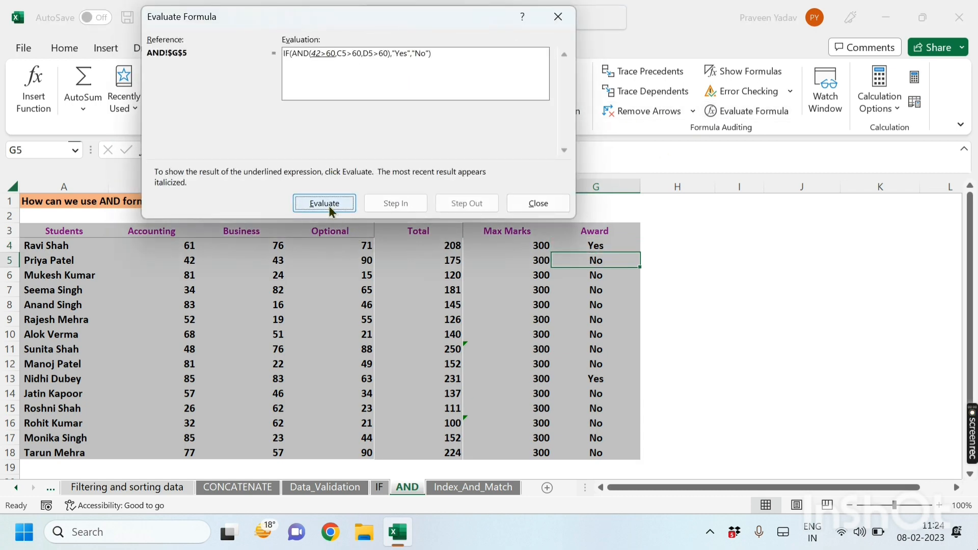
left_click(329, 203)
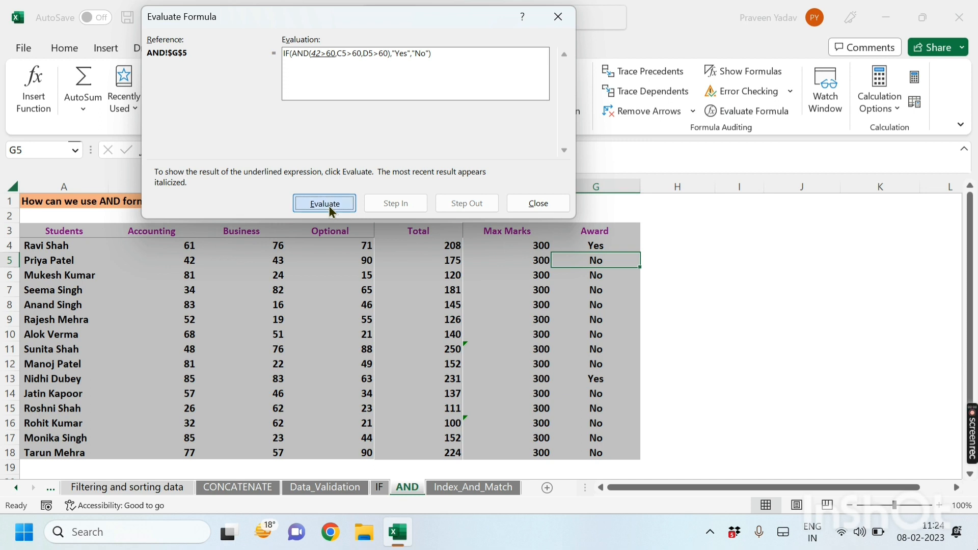
left_click(328, 204)
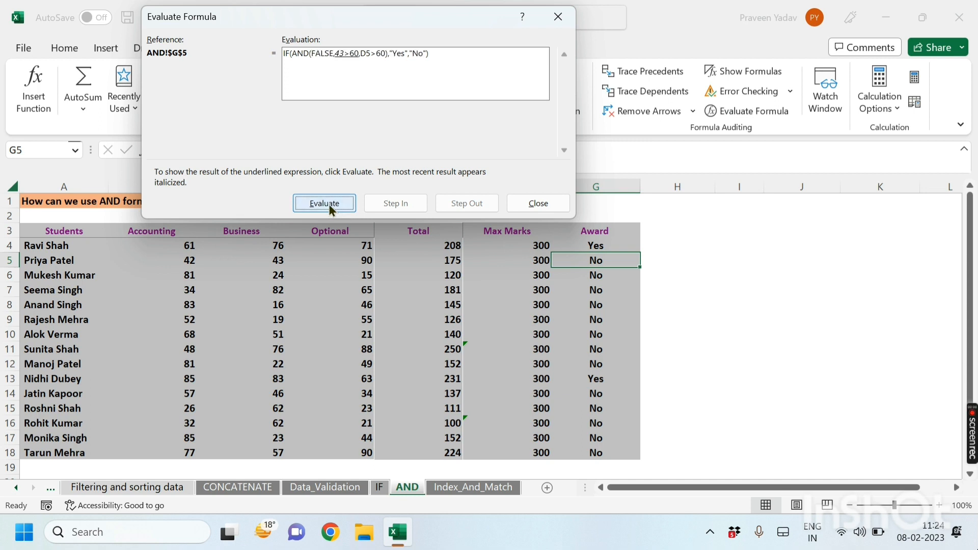
left_click(329, 204)
left_click(329, 204)
left_click(328, 204)
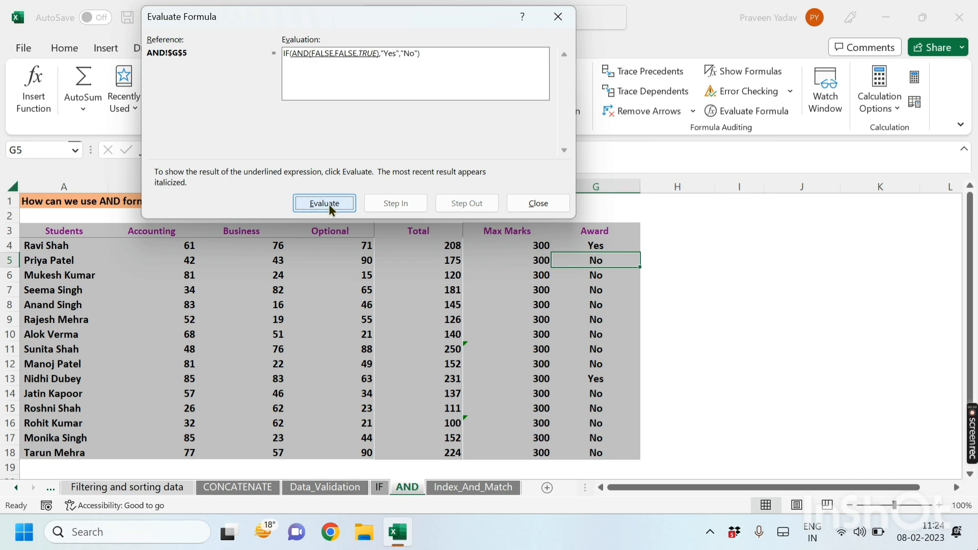
left_click(328, 203)
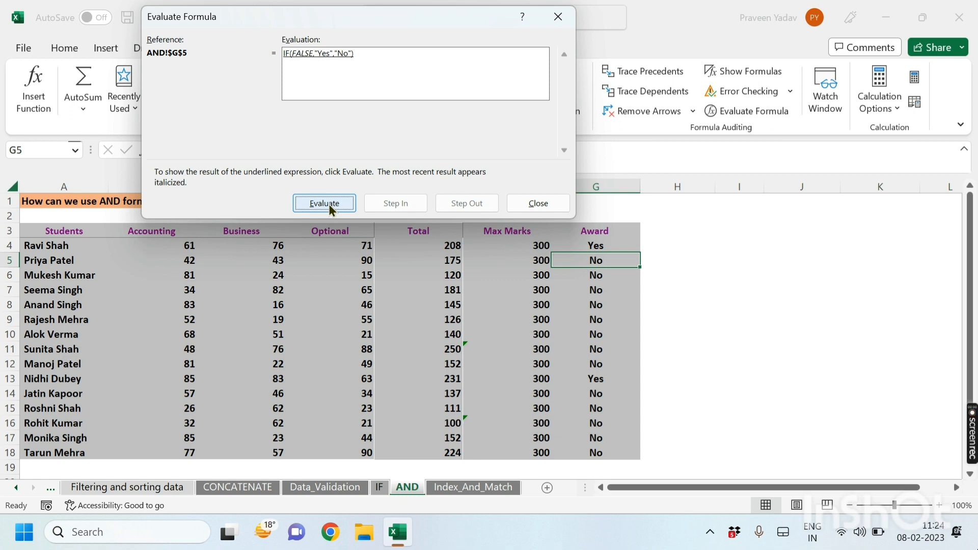
left_click(328, 204)
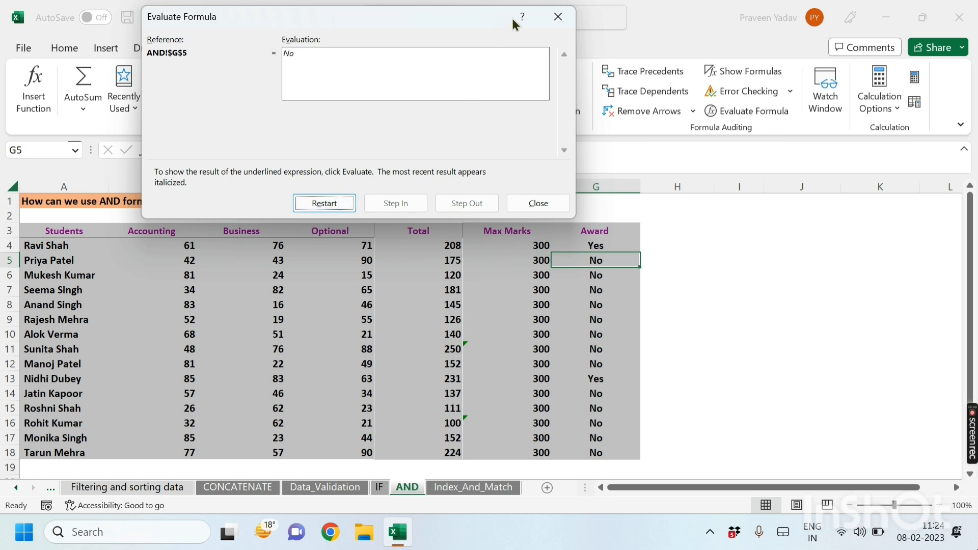
left_click(558, 16)
left_click(663, 393)
left_click(595, 245)
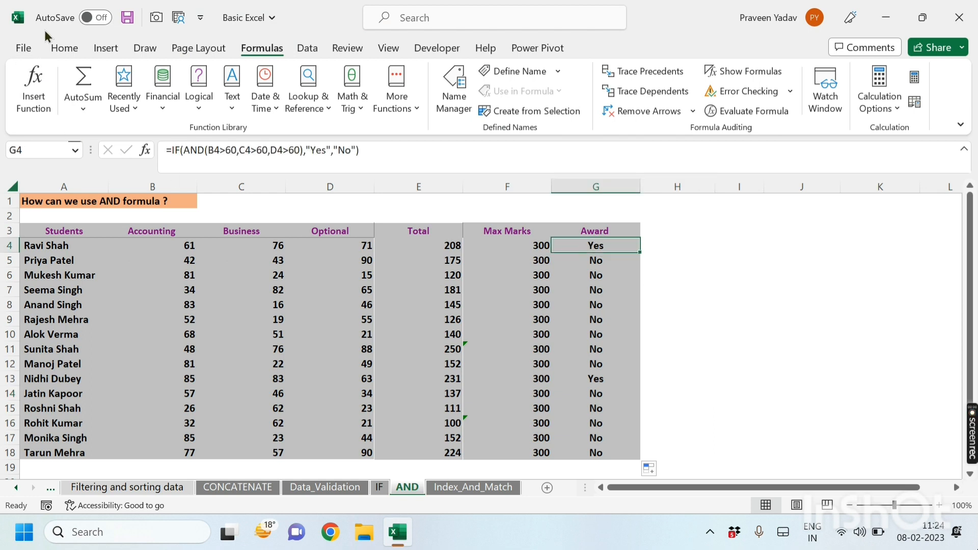
left_click(65, 49)
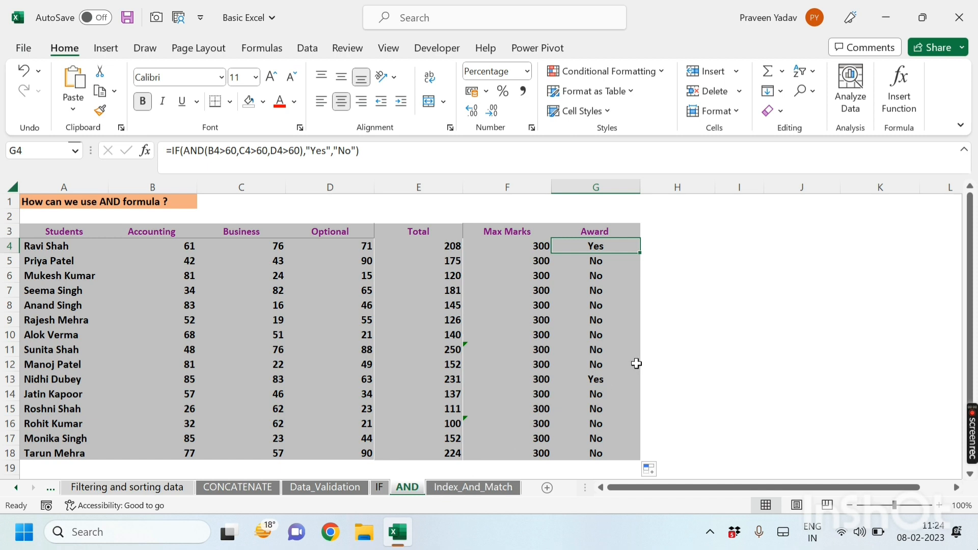
Step: Enter =INDEX(A3:G18,6,1) in H4 to return the student name in the sixth row of the table
left_click(676, 291)
left_click(687, 248)
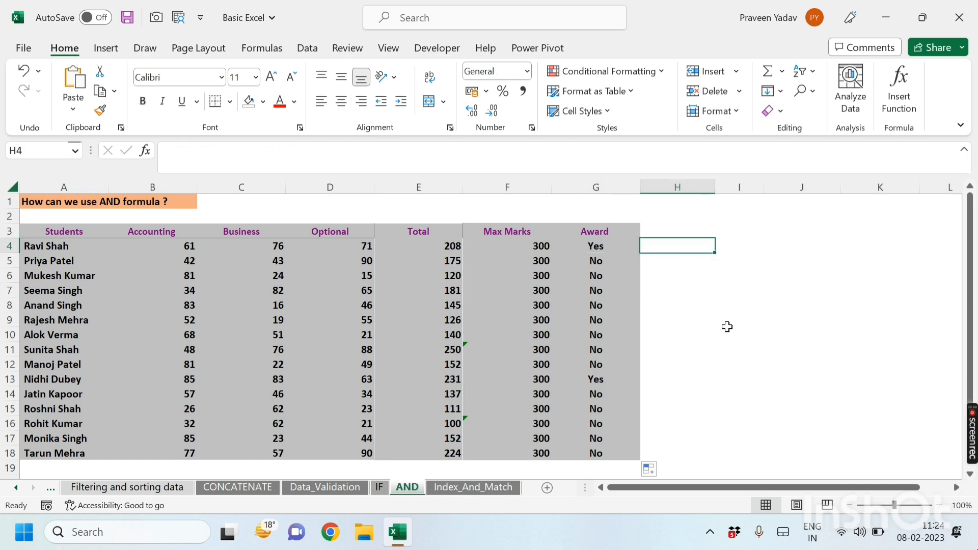
type("=ind")
key("Tab")
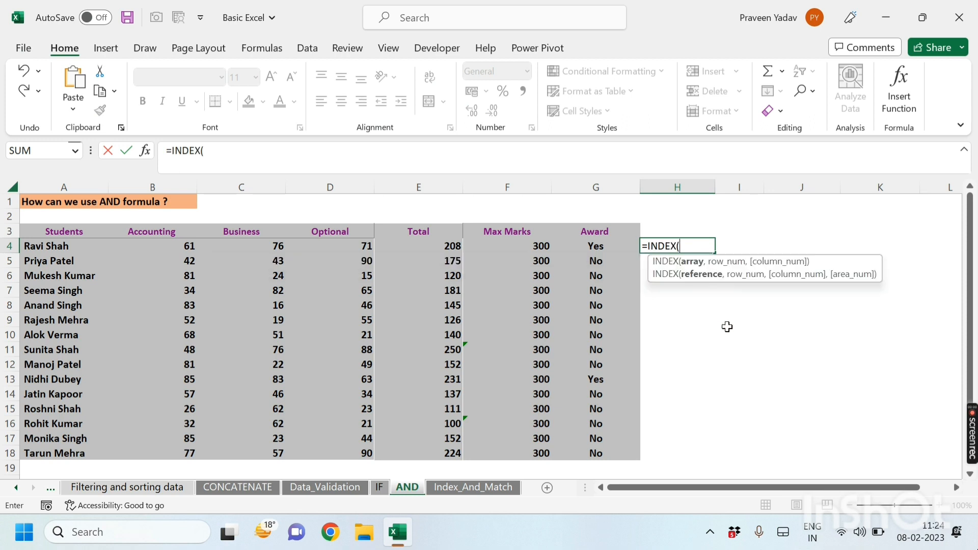
key("Left")
key("ctrl+Left")
key("Up")
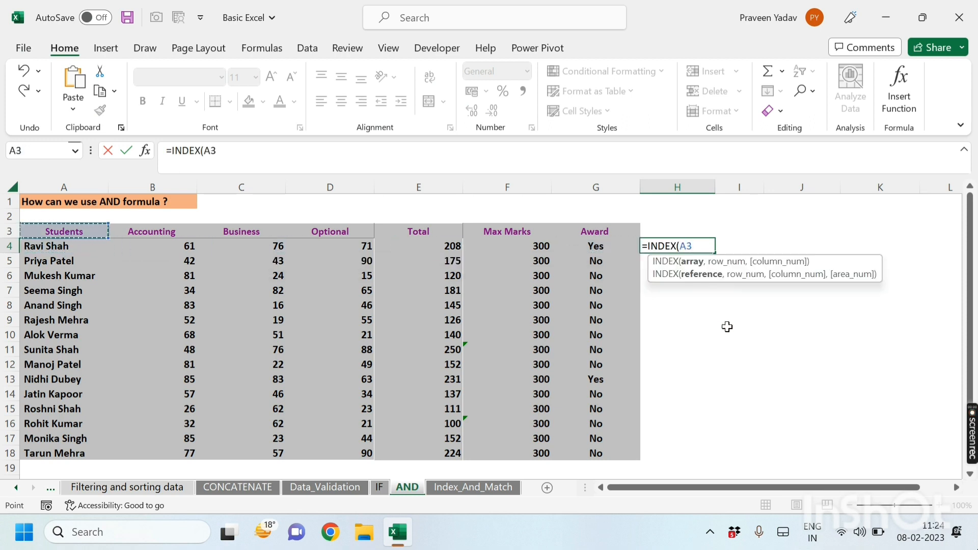
key("ctrl+shift+Right")
key("ctrl+shift+Down")
type(",6")
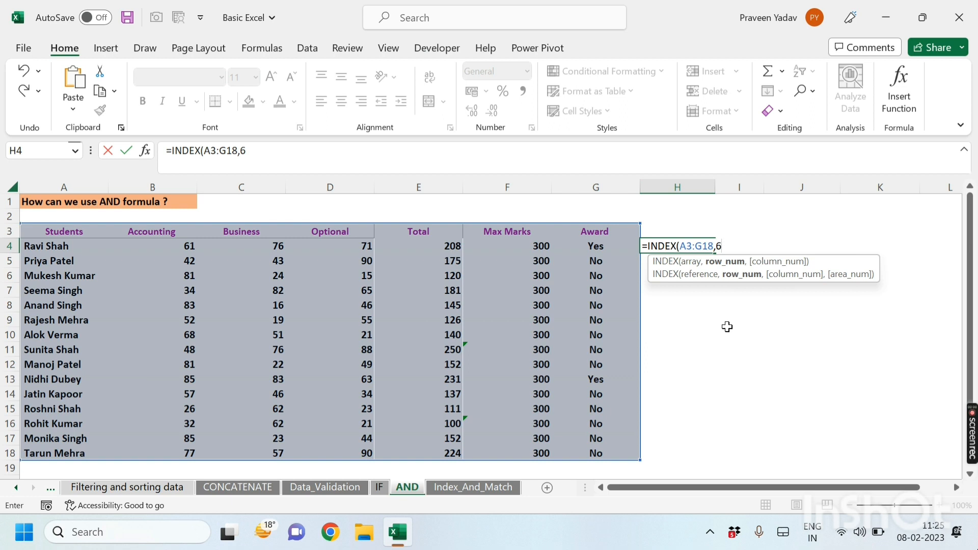
type(",1")
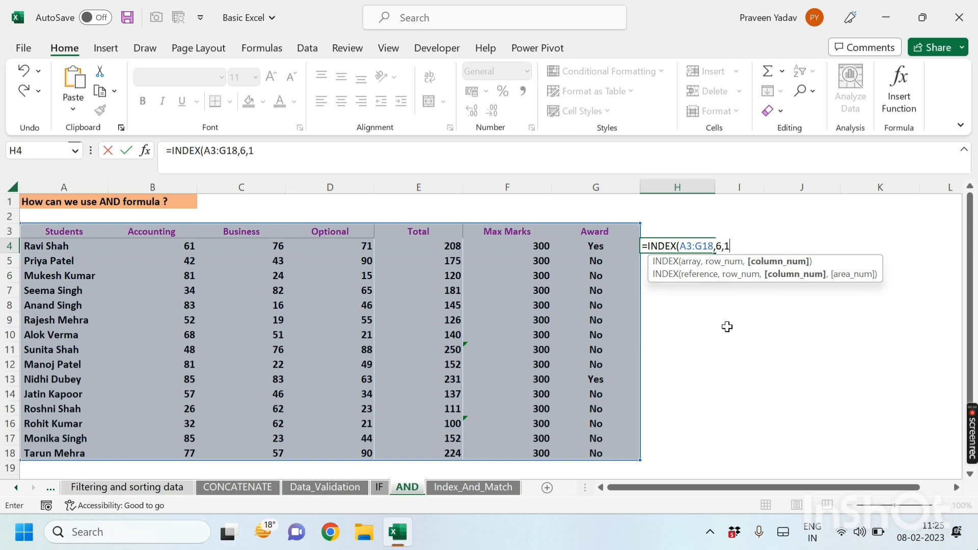
type(")")
key("Return")
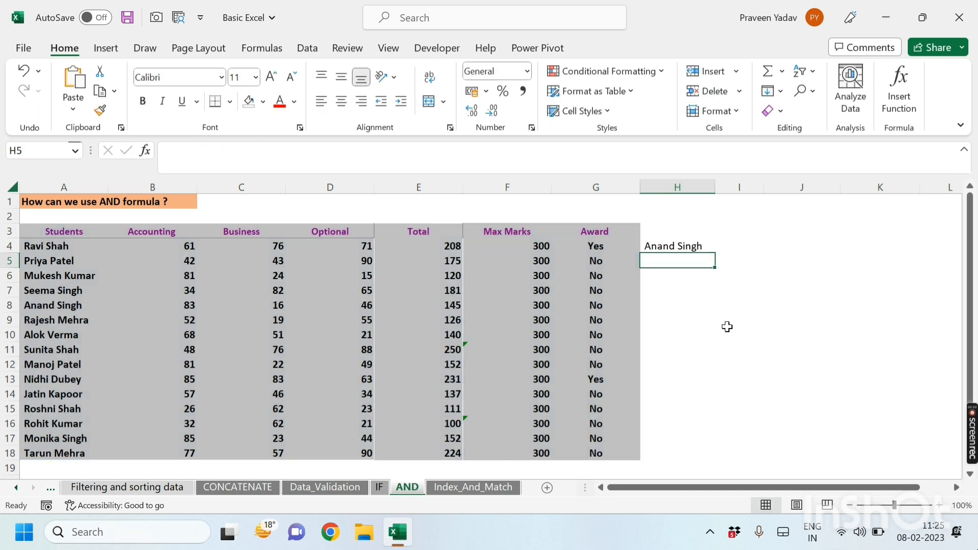
left_click(698, 247)
left_click(41, 227)
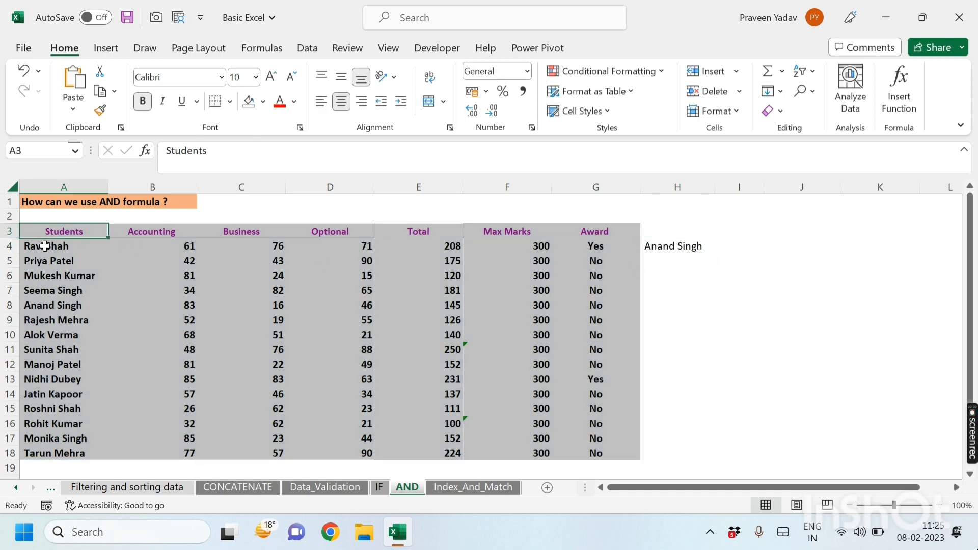
left_click(45, 246)
left_click(49, 261)
left_click(50, 276)
left_click(50, 291)
left_click(49, 304)
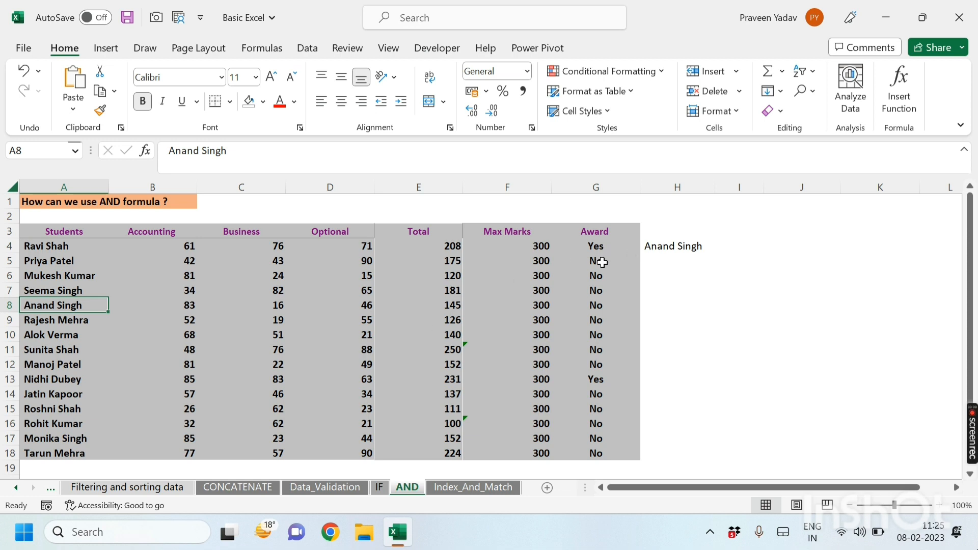
Step: Enter =MATCH(H4,A3:A18,0) in H7 to find the exact-match position of the name in H4 within the Students column
left_click_drag(654, 294, 665, 299)
left_click(665, 296)
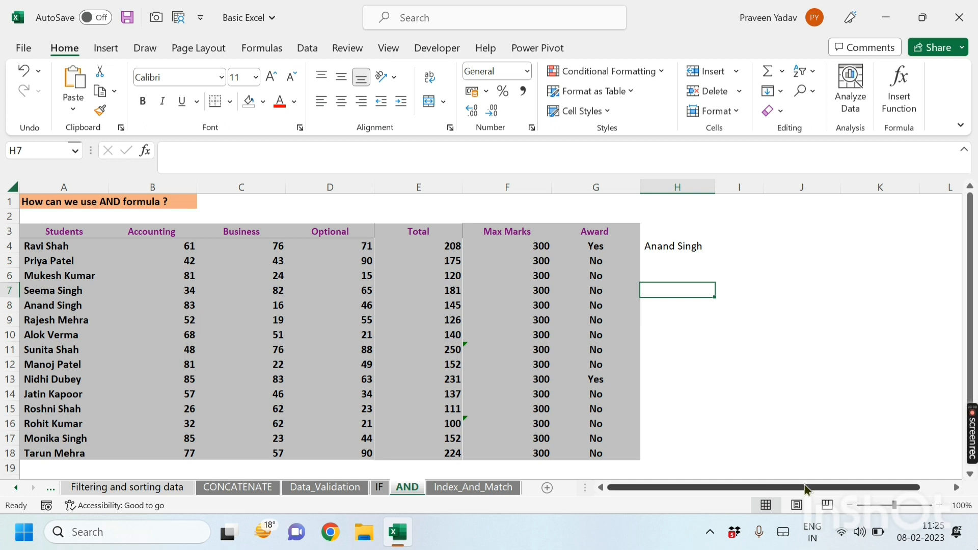
type("=mat")
key("Tab")
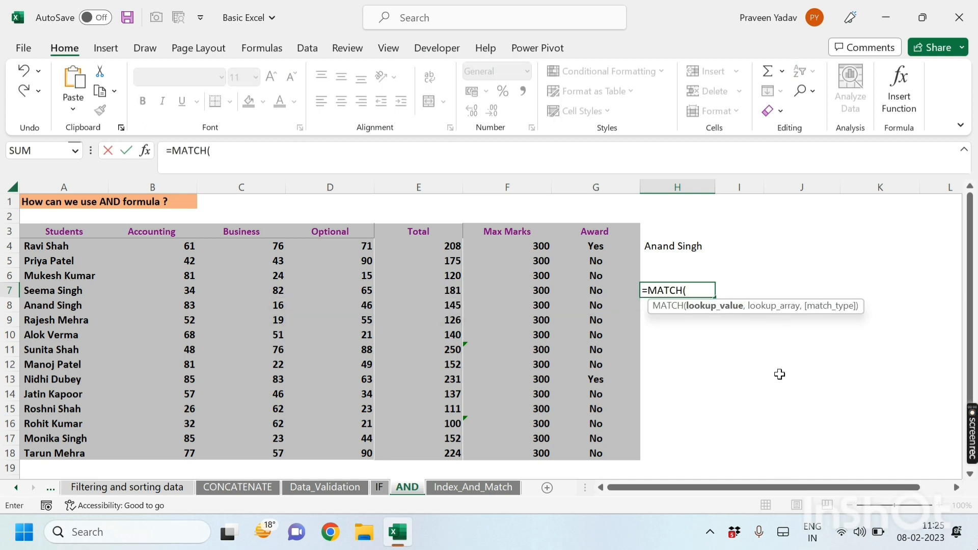
left_click(691, 248)
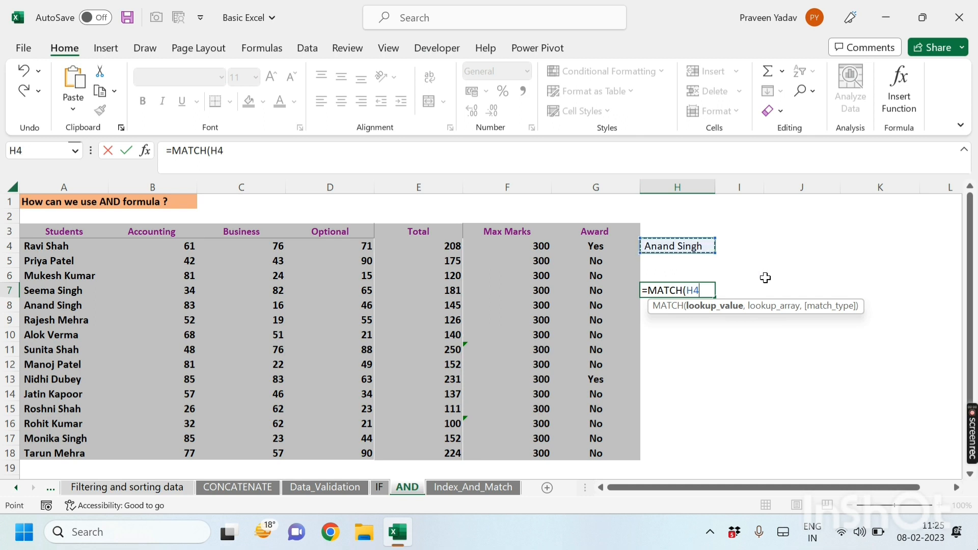
type(",")
left_click_drag(74, 247, 94, 456)
type(",")
key("Down")
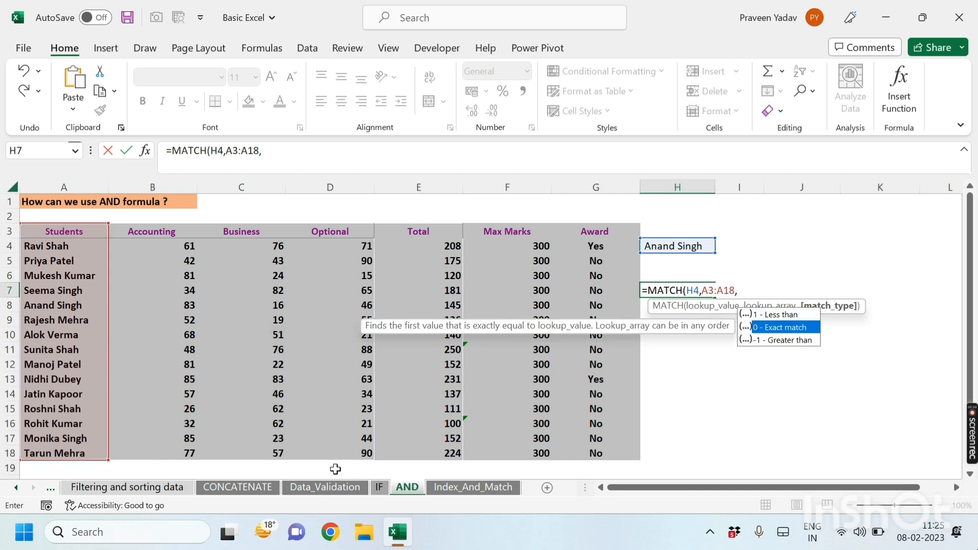
key("Tab")
type(")")
key("Return")
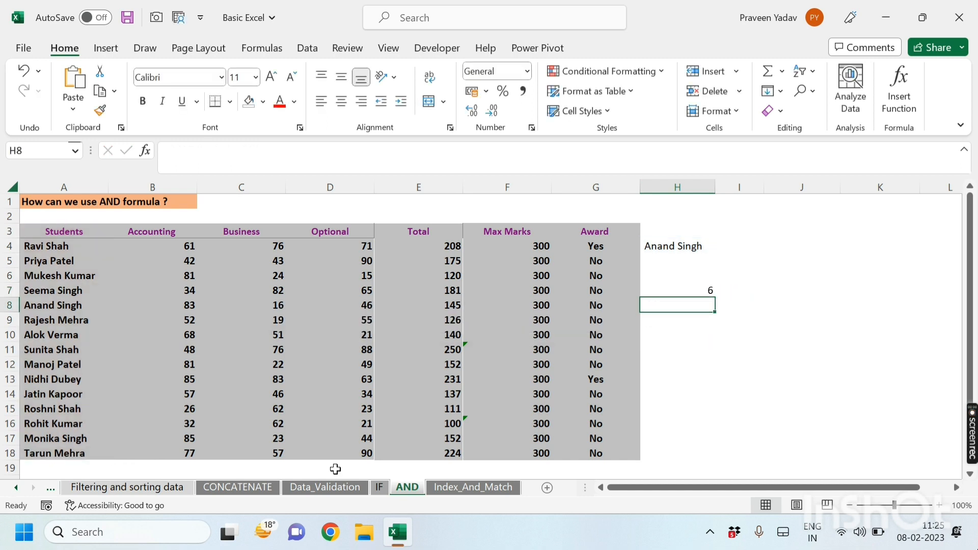
left_click(677, 287)
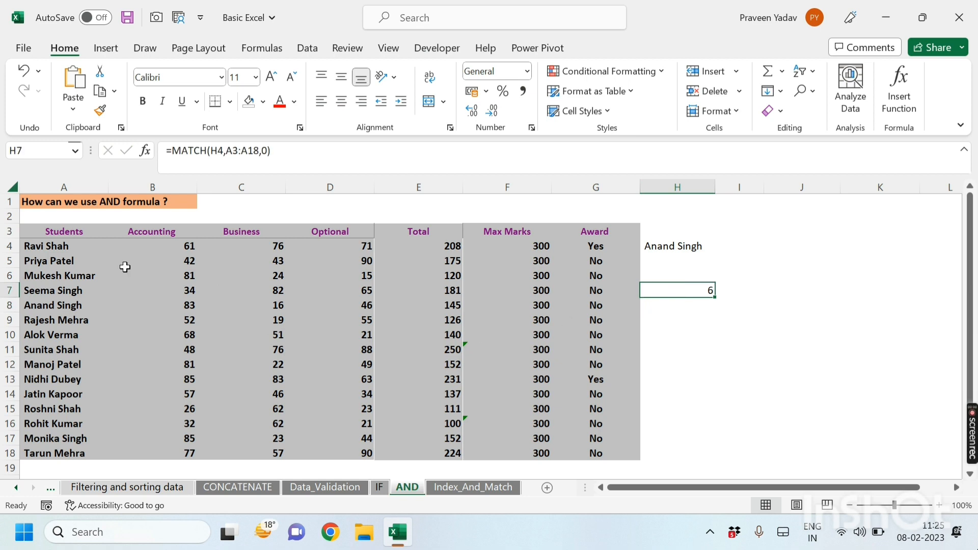
left_click(62, 234)
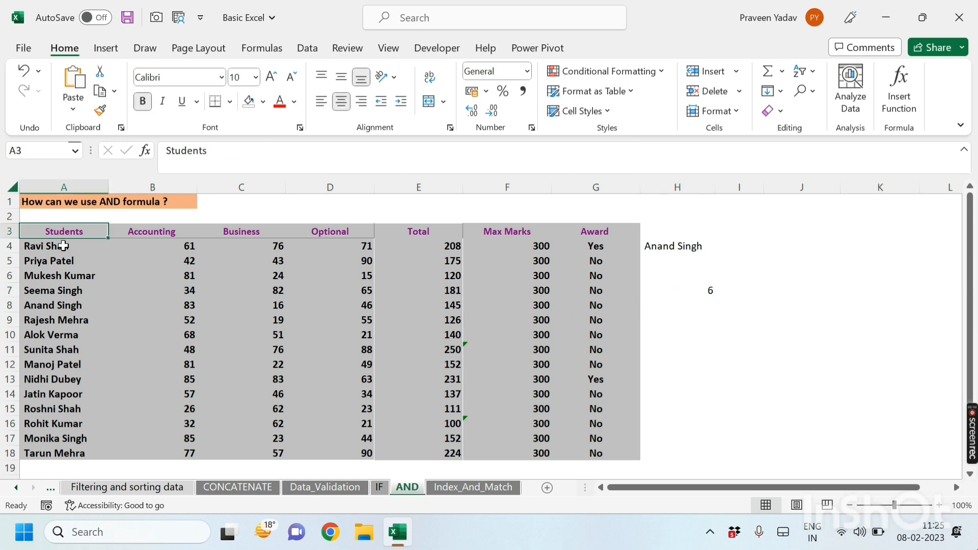
Step: Clear the INDEX result in H4 and the MATCH result in H7 on the AND sheet
left_click(51, 308)
left_click_drag(47, 231, 49, 455)
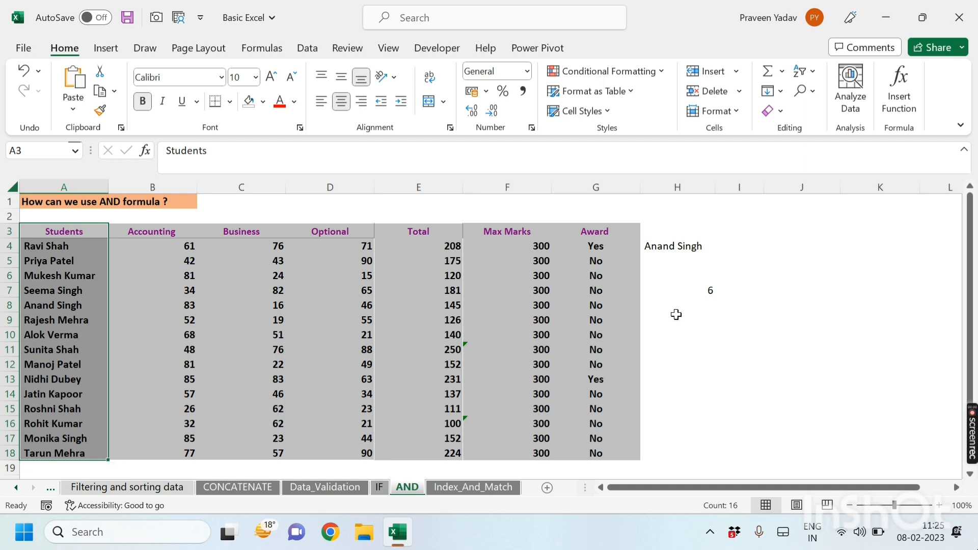
left_click(673, 291)
key("Delete")
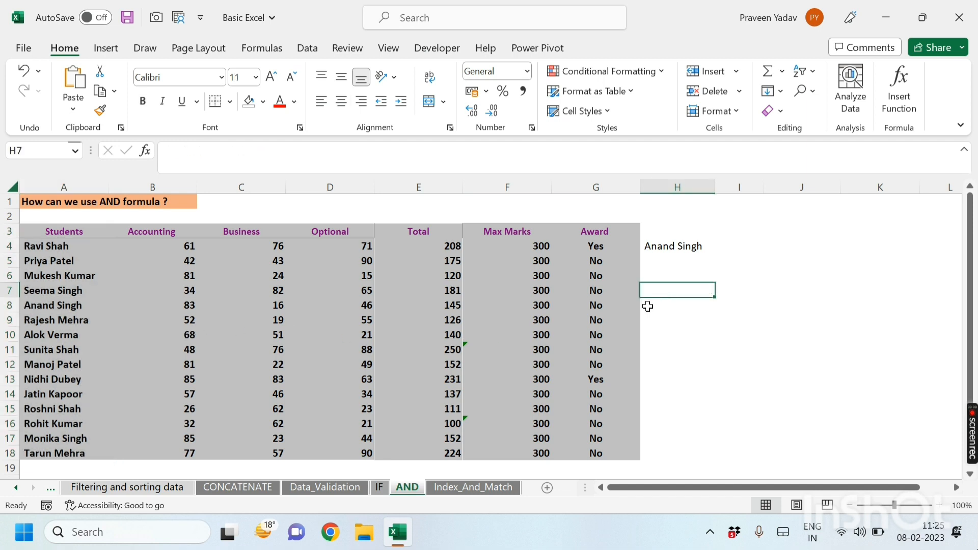
left_click(647, 247)
key("Delete")
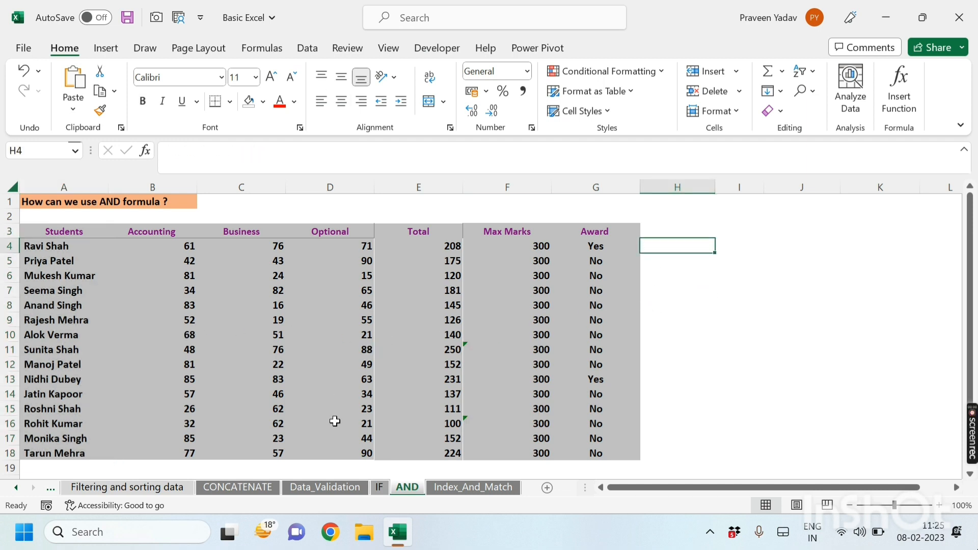
Step: On the Index_And_Match sheet, give A7 a List data validation sourced from the student names AND!$A$4:$A$18
left_click(343, 359)
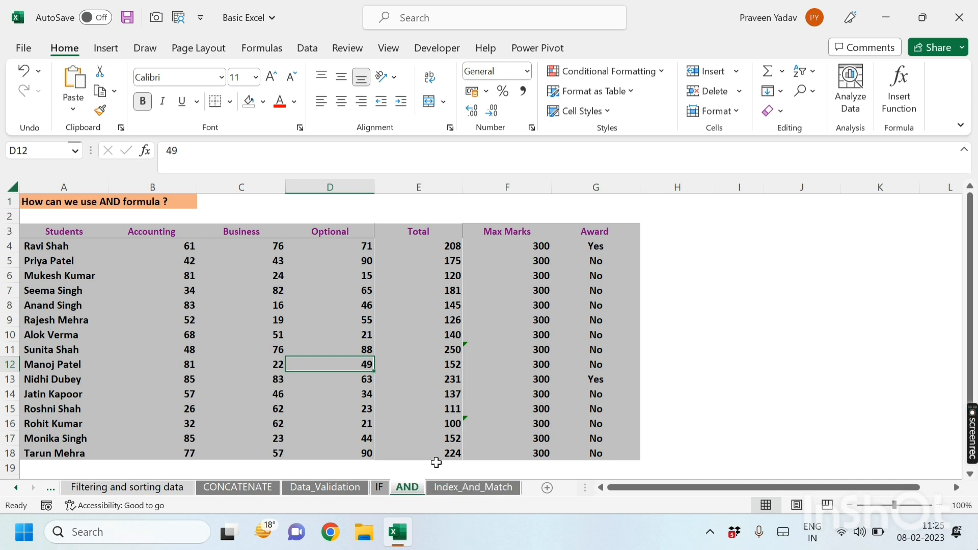
left_click(448, 492)
left_click(51, 249)
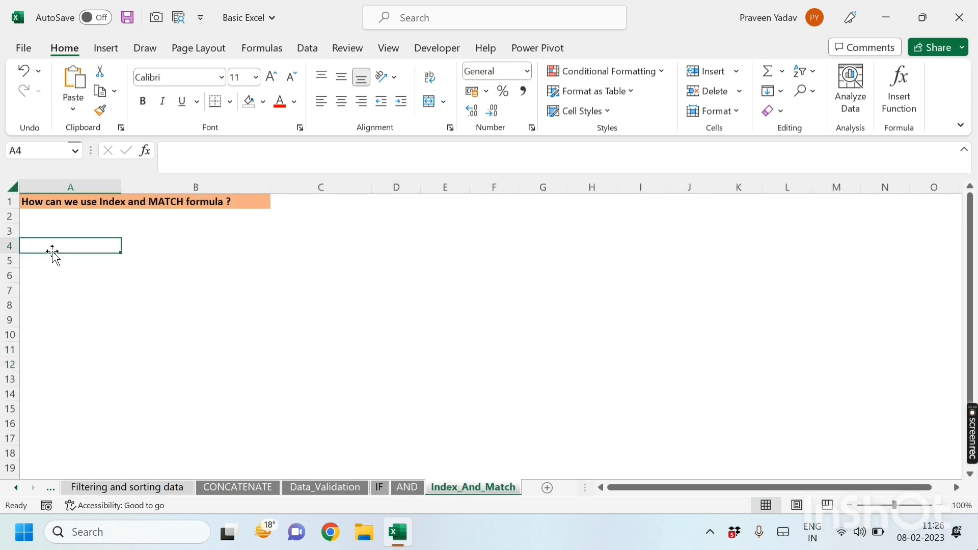
left_click(67, 280)
left_click(65, 259)
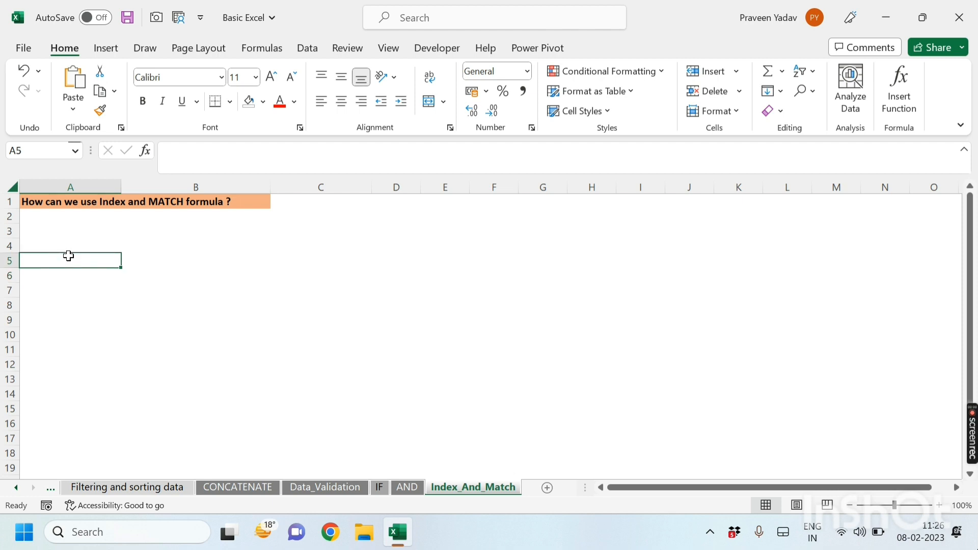
left_click(71, 290)
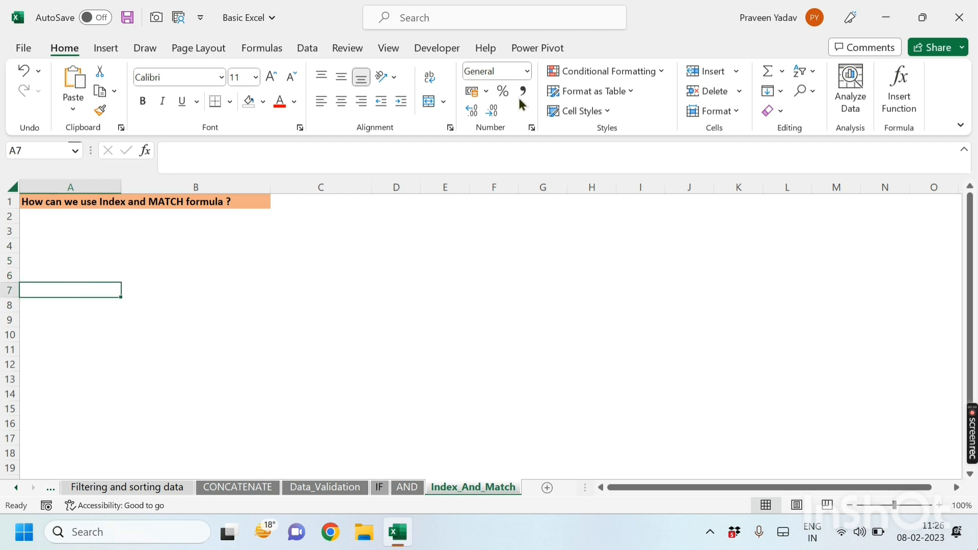
left_click(317, 48)
left_click(658, 111)
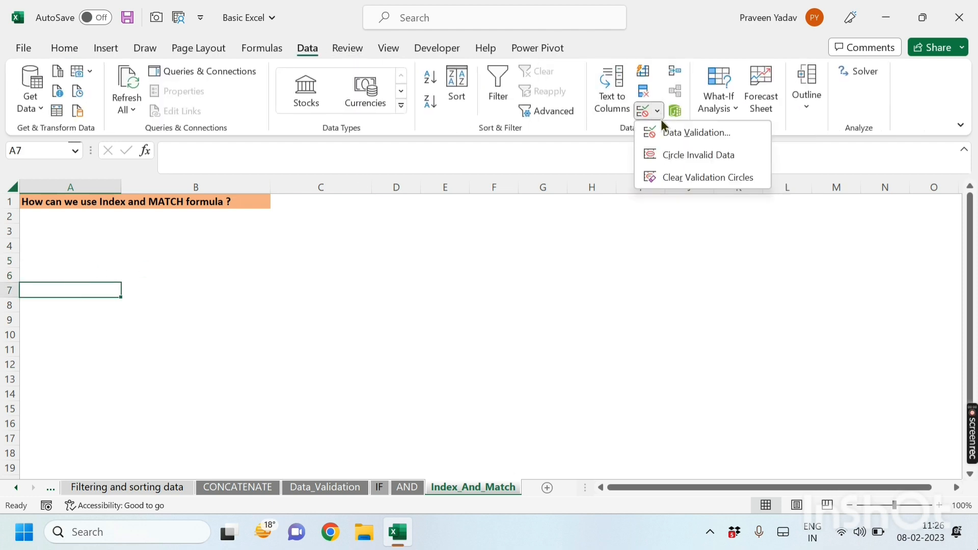
left_click(668, 134)
left_click(315, 92)
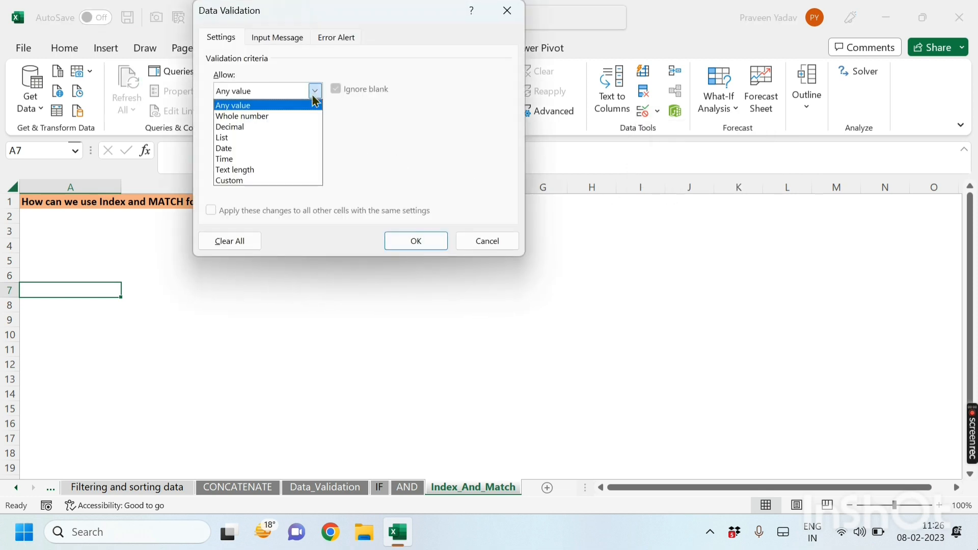
left_click(248, 137)
left_click(417, 158)
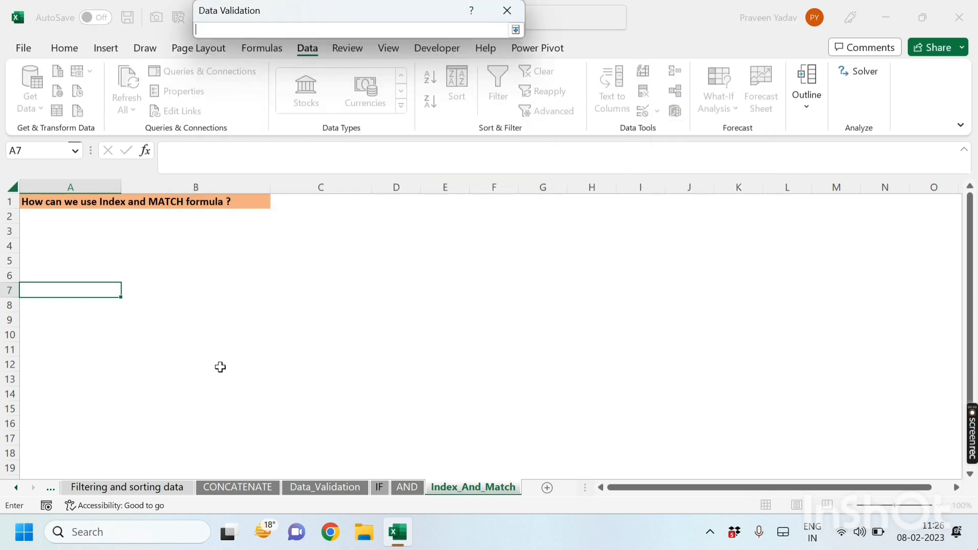
left_click(408, 488)
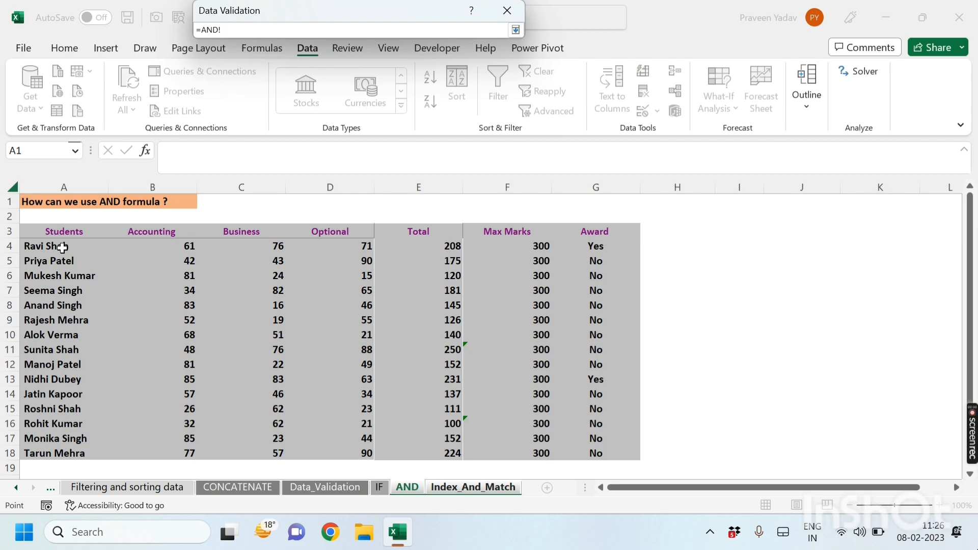
left_click_drag(62, 248, 62, 454)
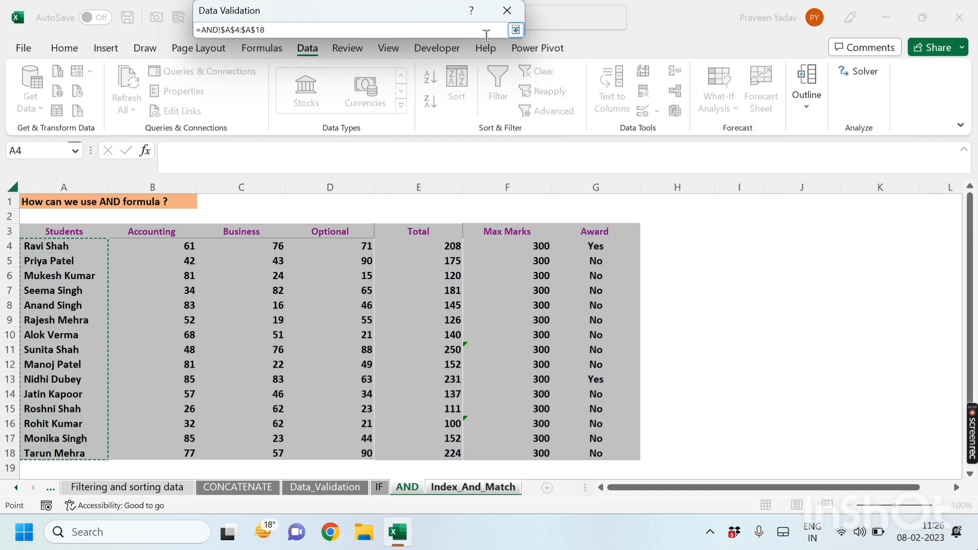
left_click(516, 30)
left_click(430, 247)
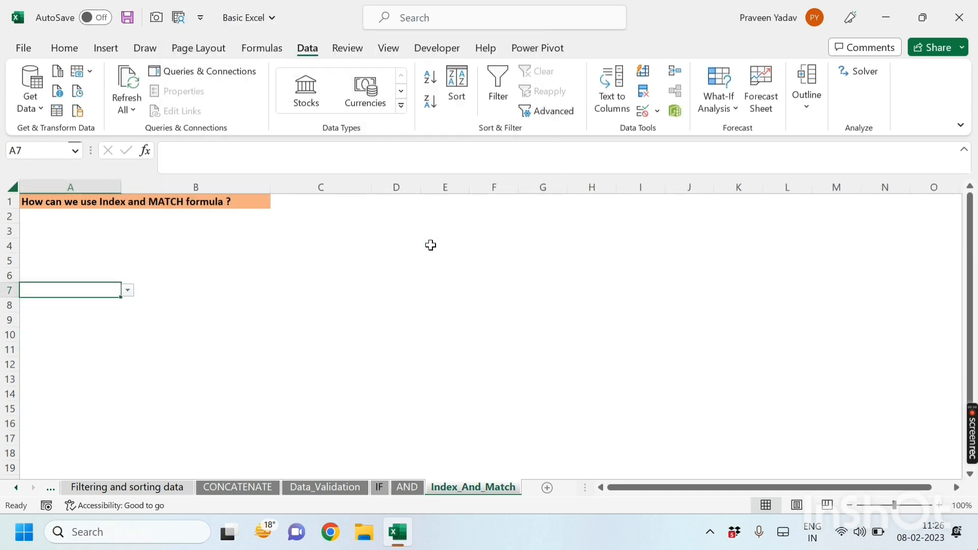
left_click(127, 290)
left_click(56, 312)
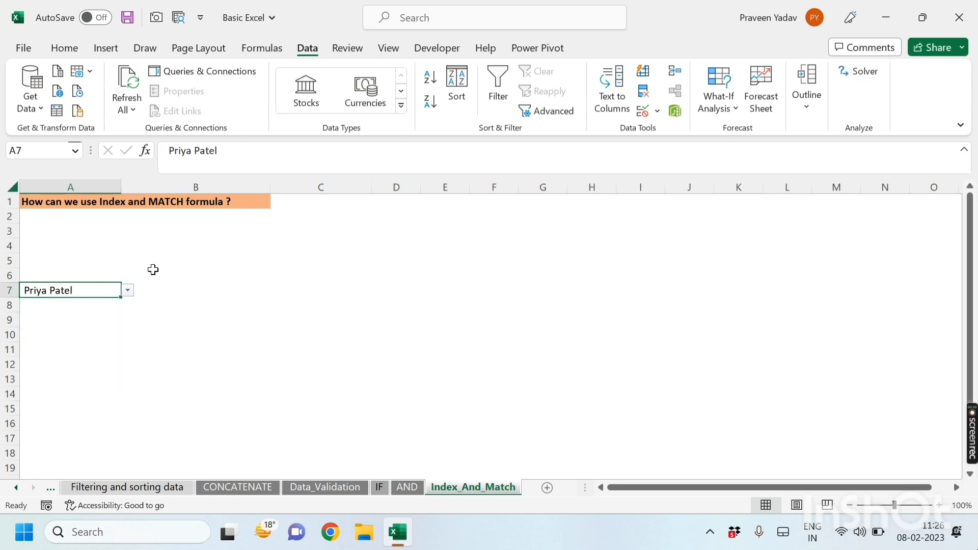
Step: Give B6 a List data validation sourced from the subject headers AND!$B$3:$E$3
left_click(154, 270)
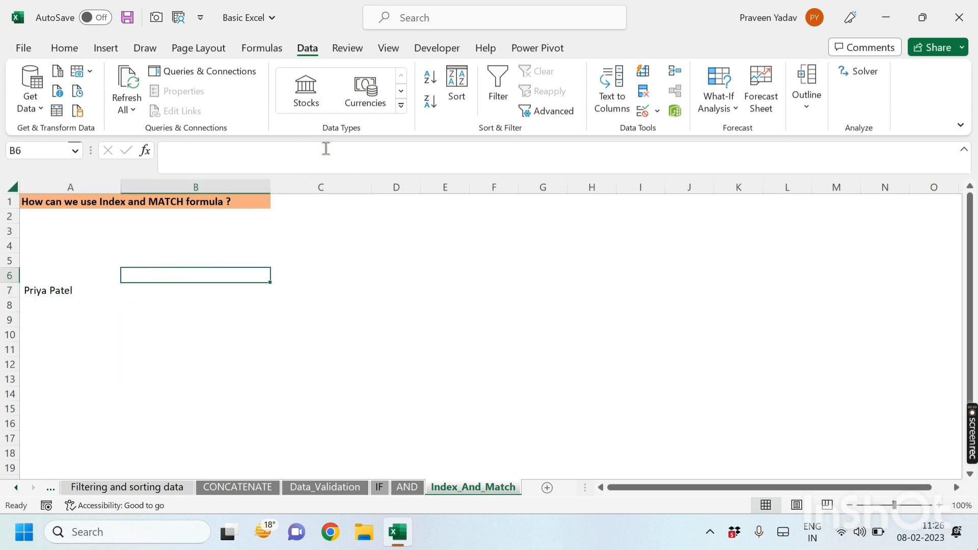
left_click(658, 111)
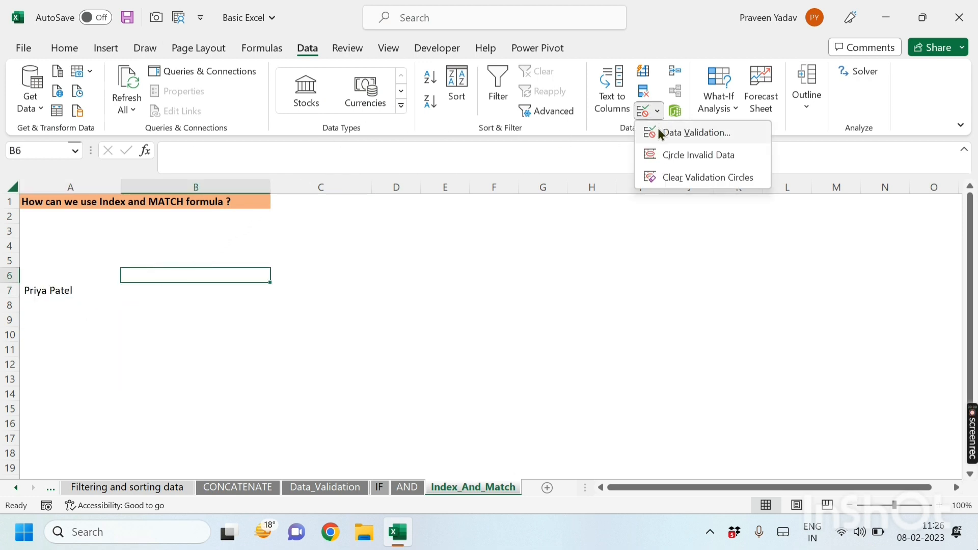
left_click(658, 129)
left_click(315, 91)
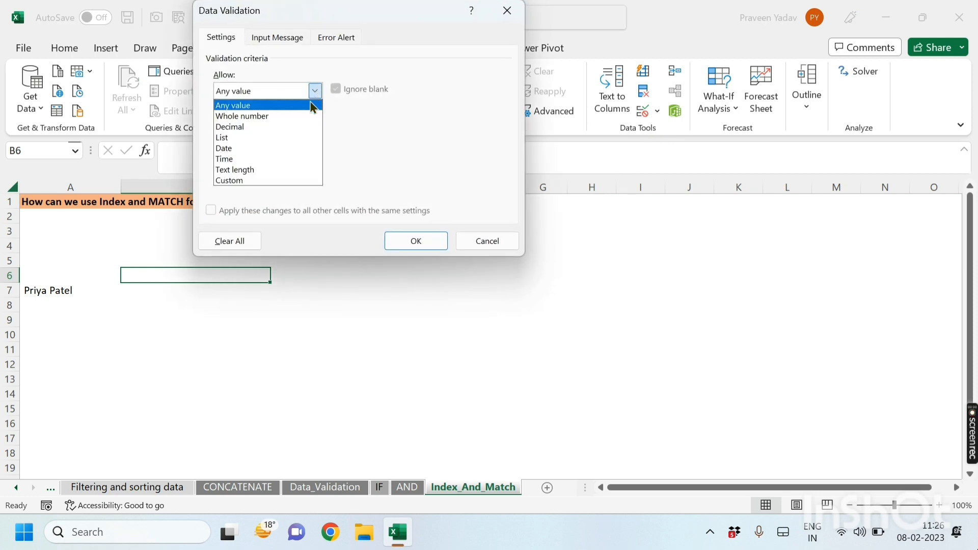
left_click(253, 140)
left_click(418, 158)
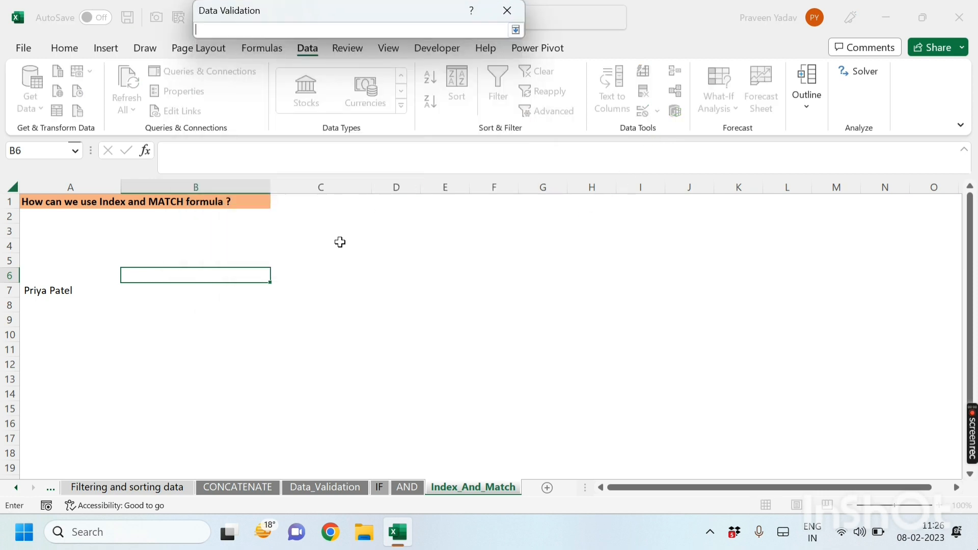
left_click(406, 487)
left_click_drag(121, 229, 442, 227)
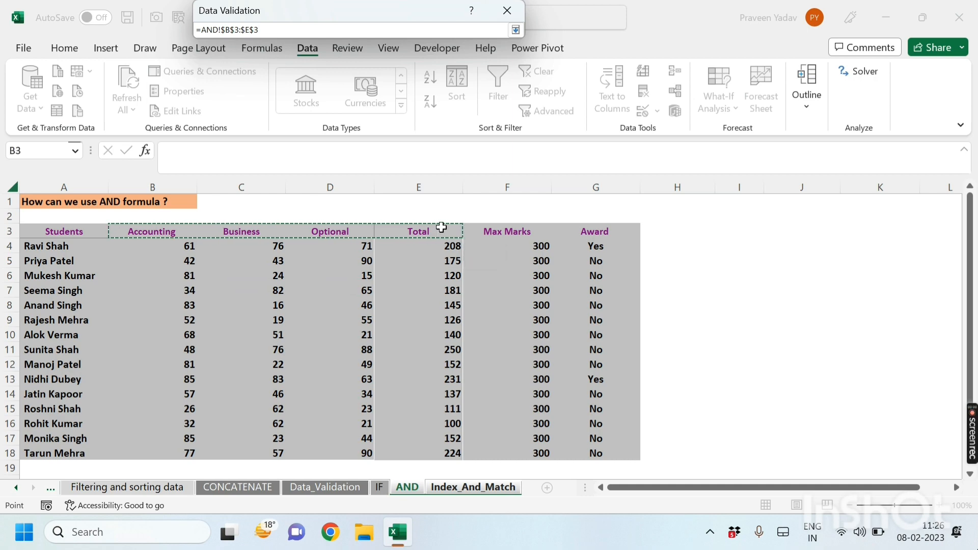
left_click(515, 30)
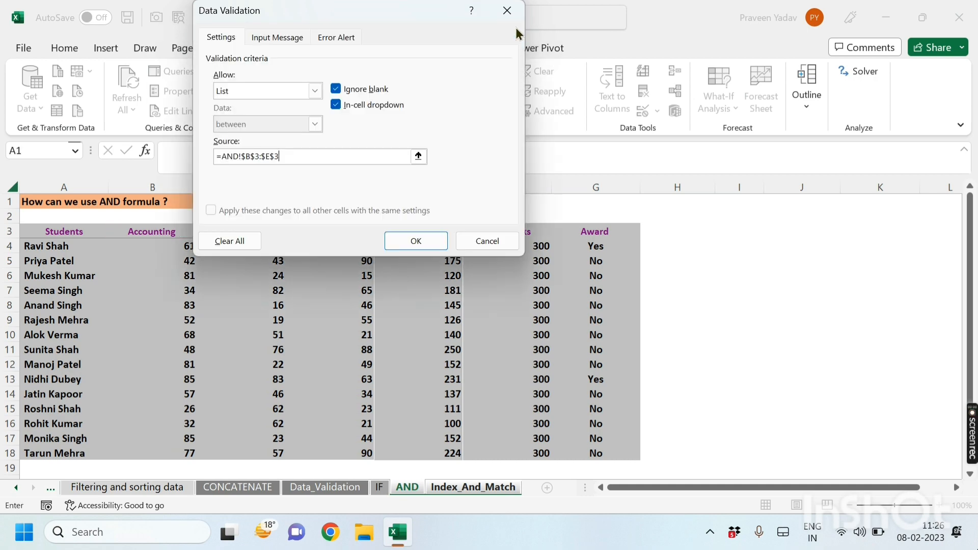
left_click(419, 239)
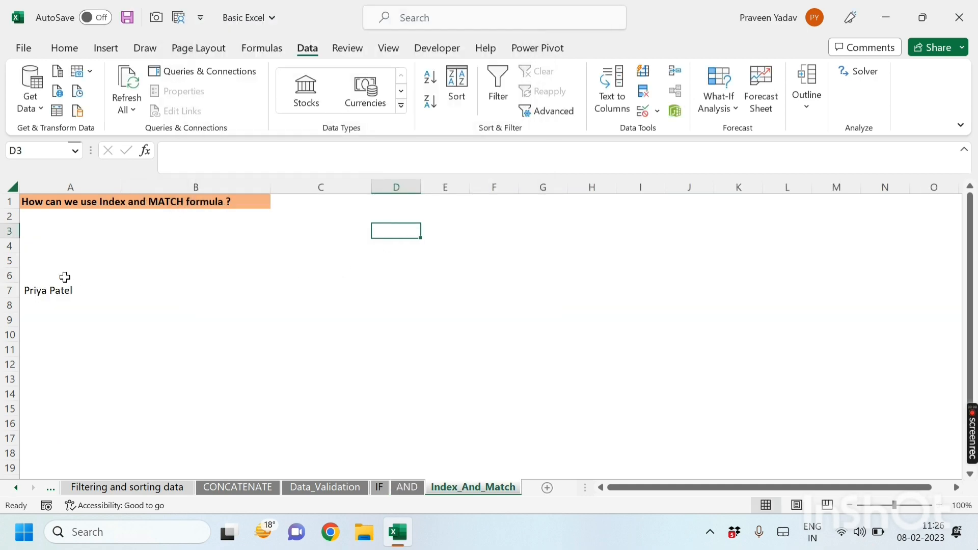
Step: Choose Accounting from the B6 dropdown
left_click(65, 277)
left_click(133, 278)
left_click(277, 276)
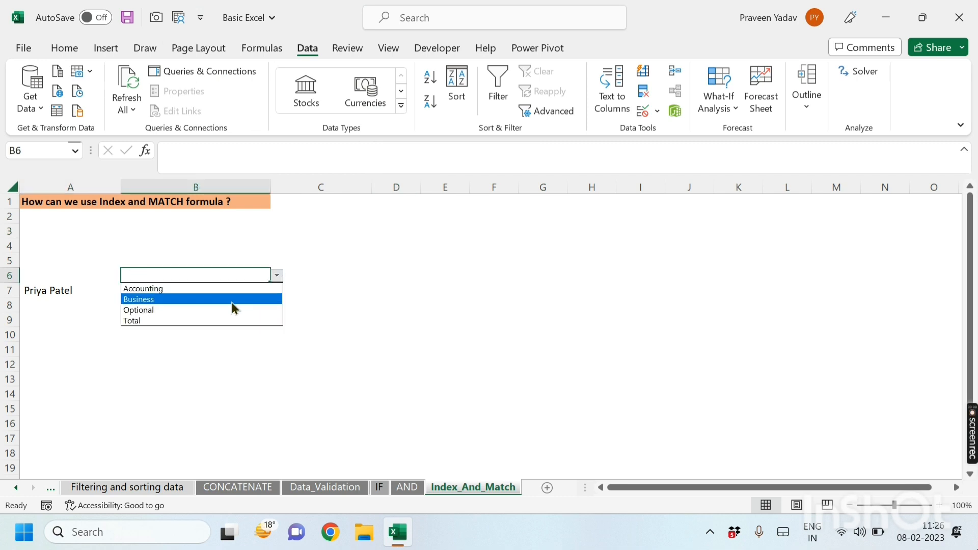
left_click(182, 289)
Step: Start an INDEX formula in B7 with the array AND!A3:E18
left_click(157, 292)
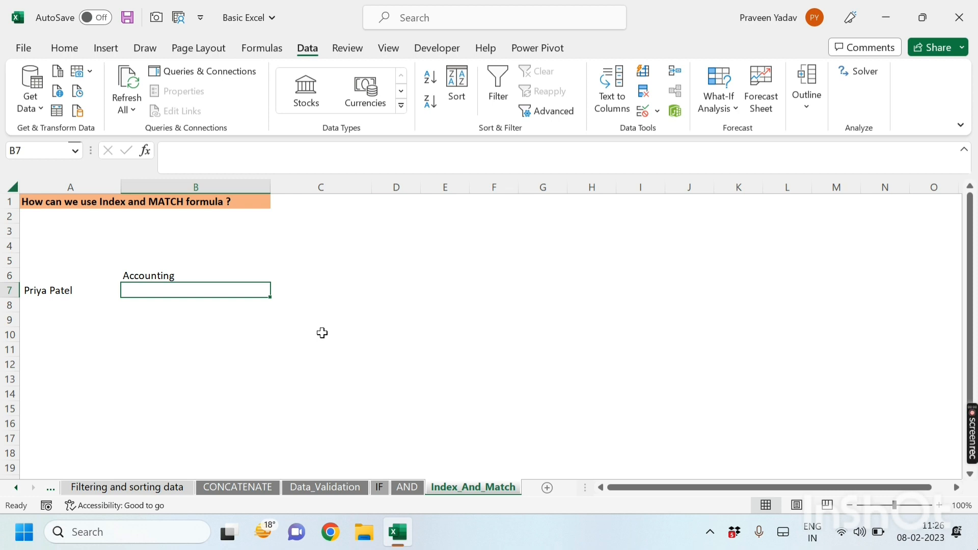
type("=in")
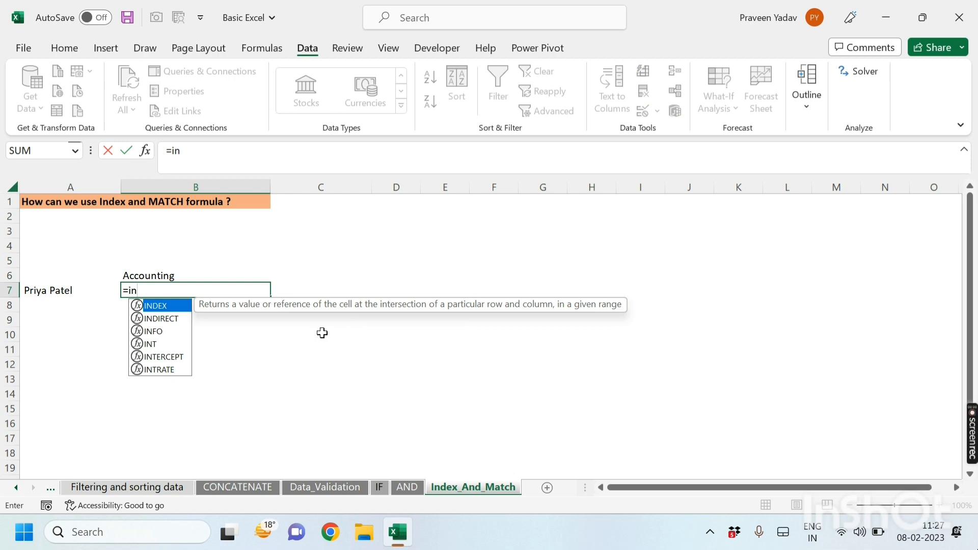
key("Tab")
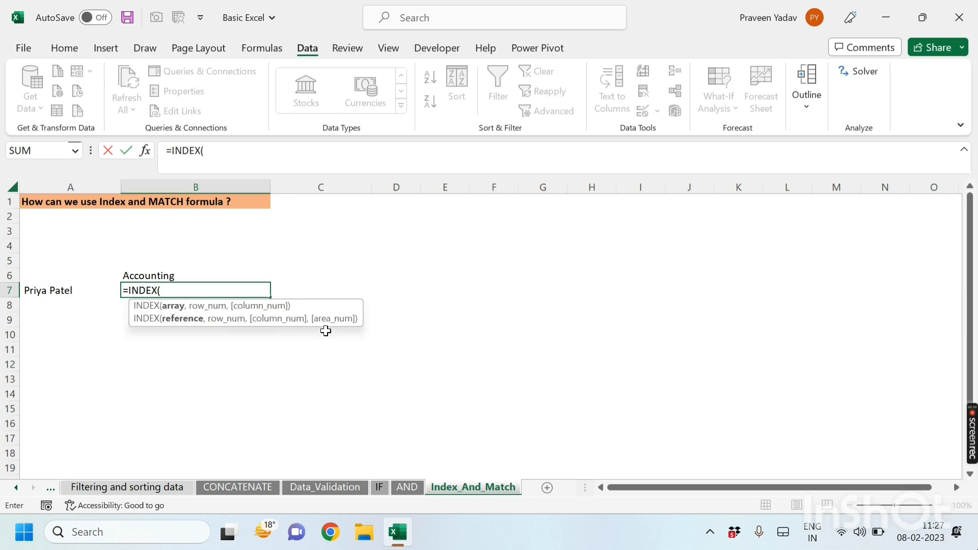
left_click(407, 488)
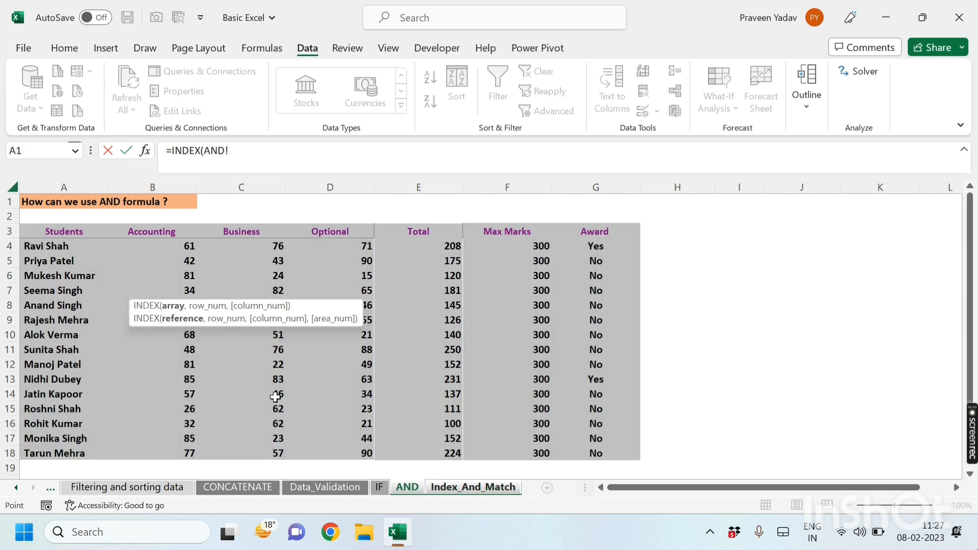
left_click_drag(31, 231, 428, 456)
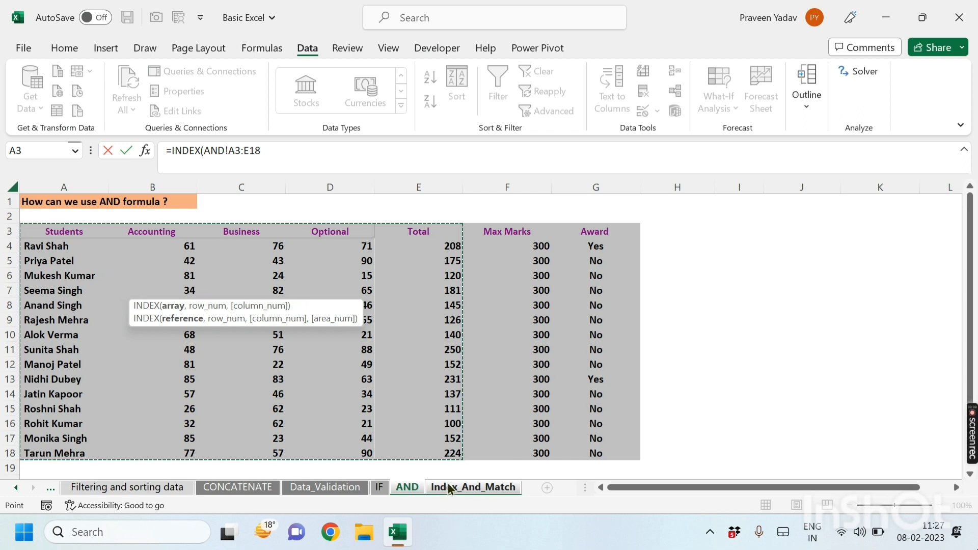
type(",")
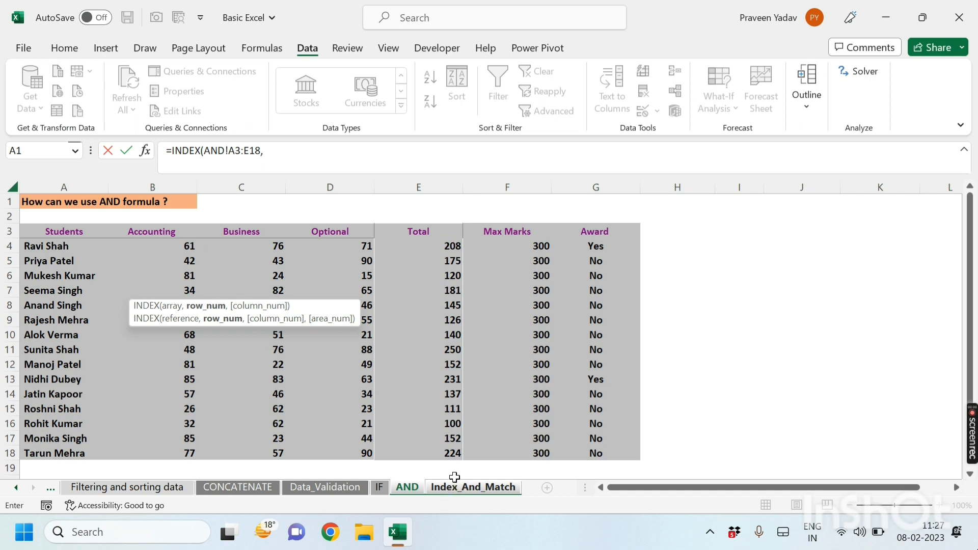
type("ma")
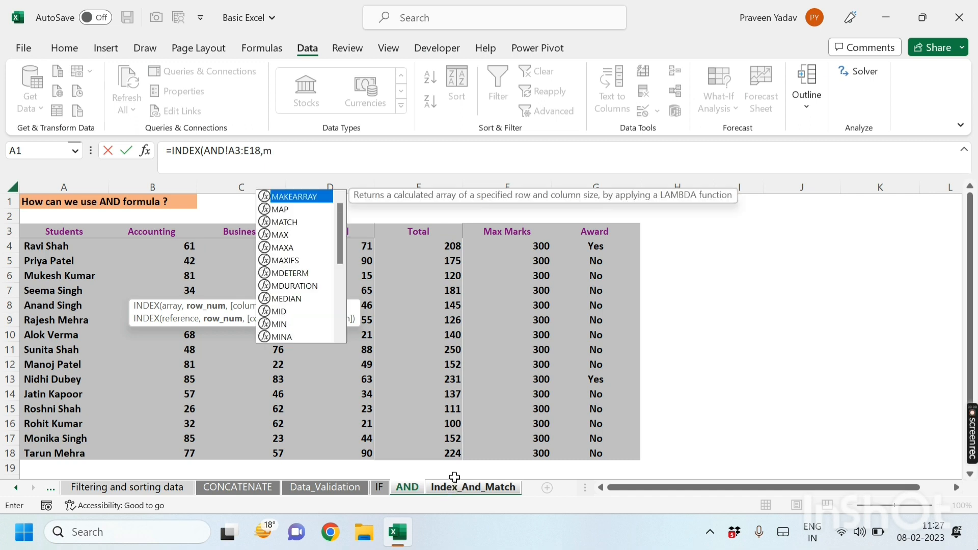
Step: Add a row MATCH to the INDEX formula, looking up Index_And_Match!A7 in AND!A3:A18 with exact match (0)
key("Down")
key("Down")
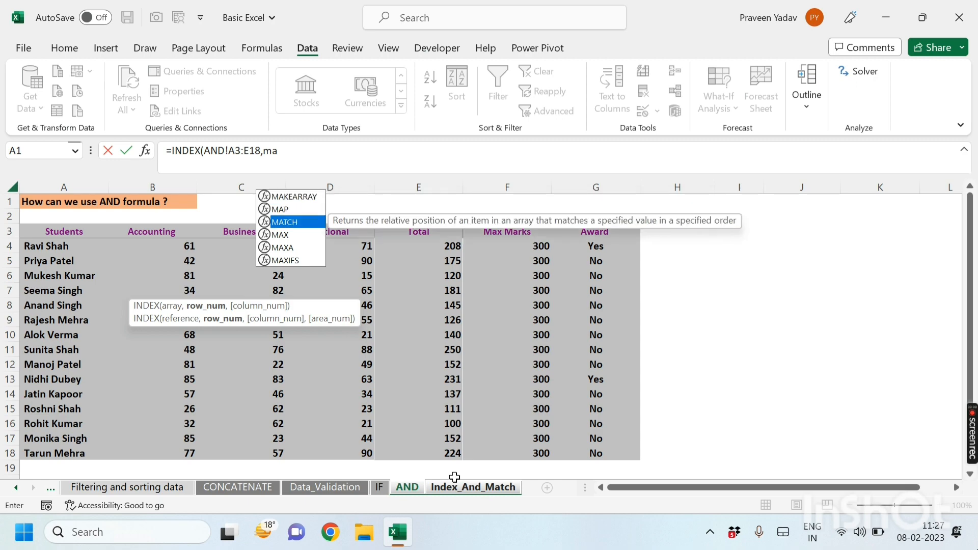
key("Tab")
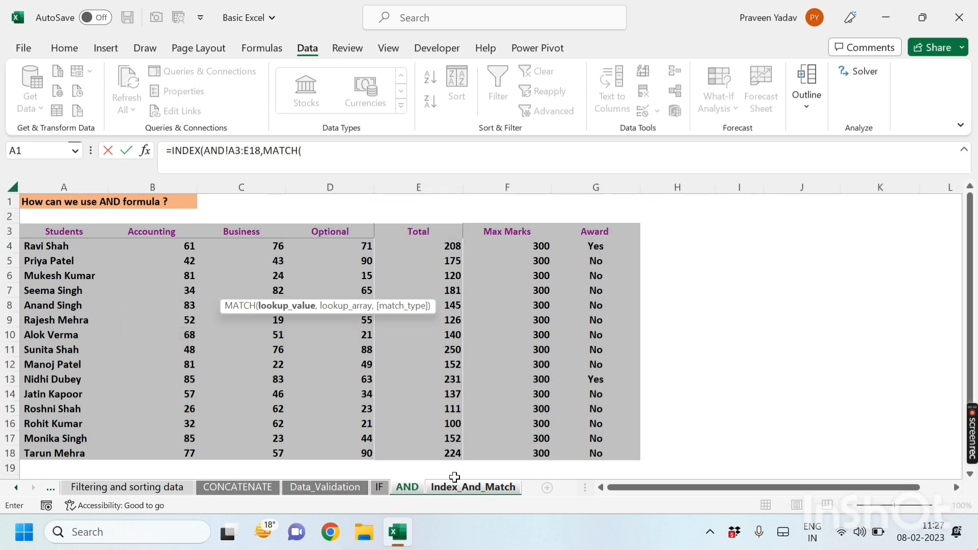
left_click(487, 491)
left_click(52, 289)
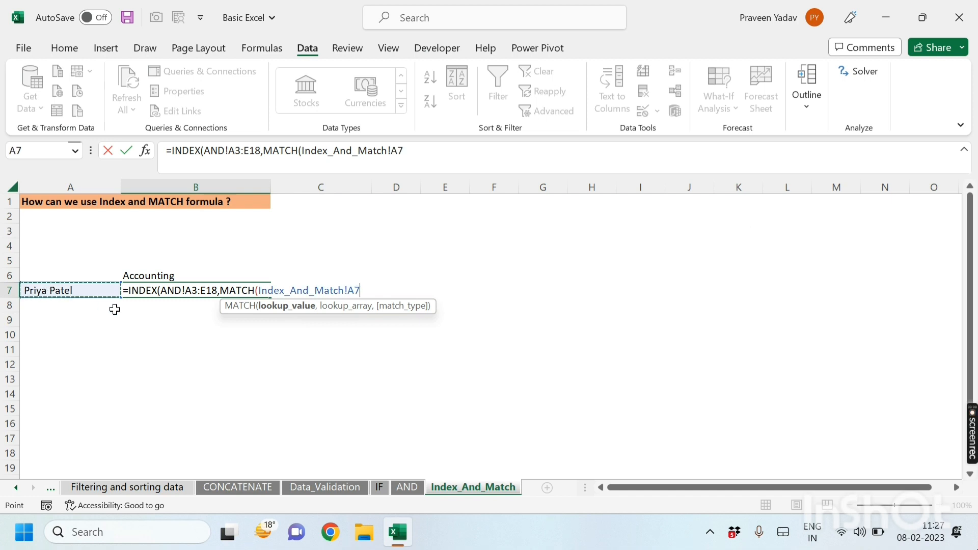
type(",")
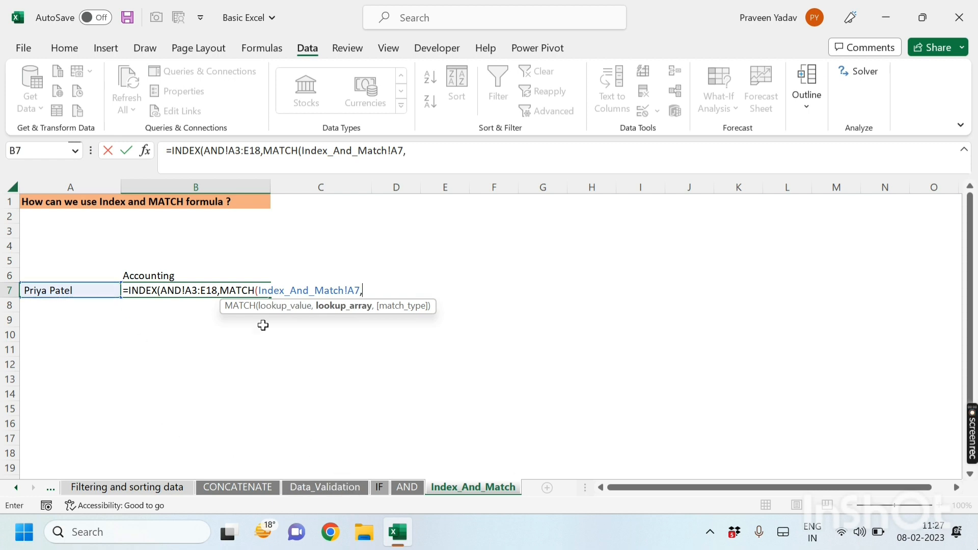
left_click(407, 487)
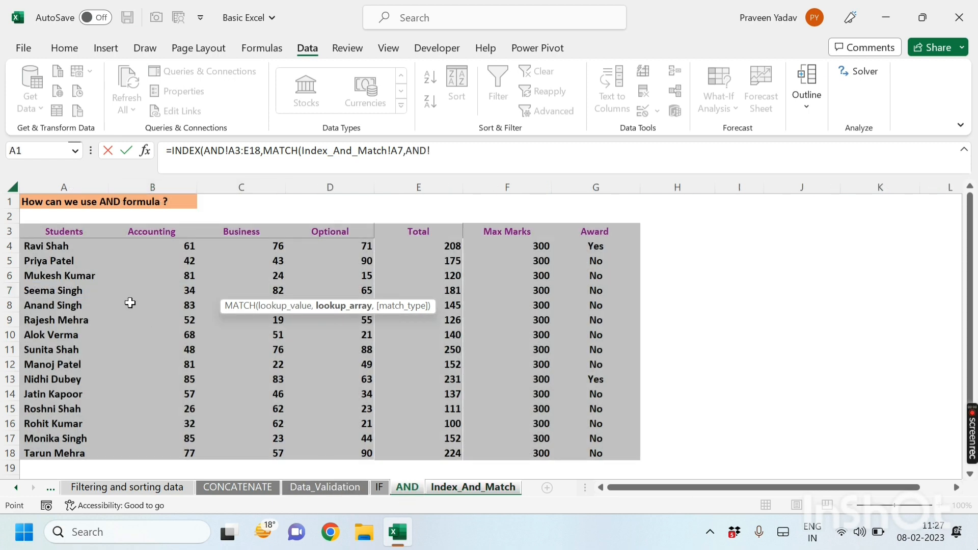
left_click_drag(68, 232, 74, 456)
type(",")
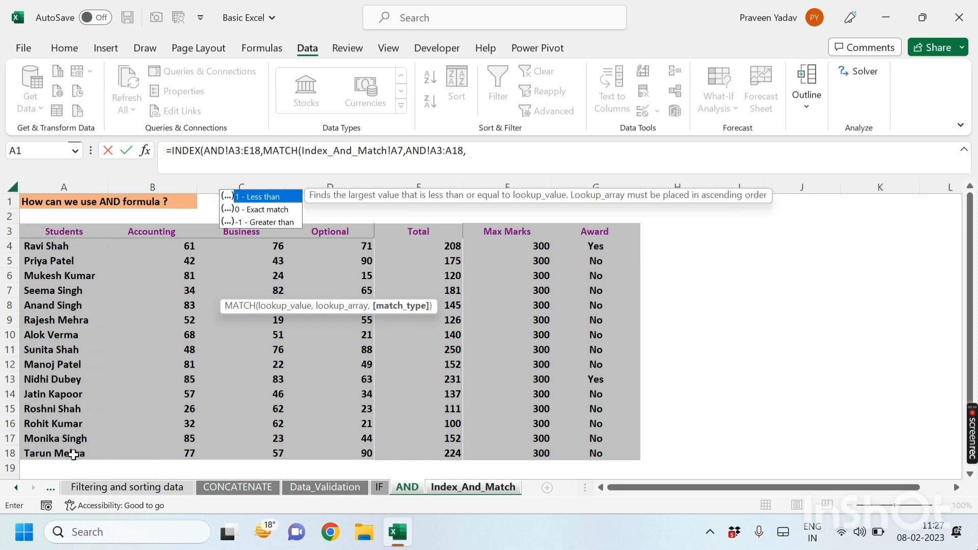
key("Down")
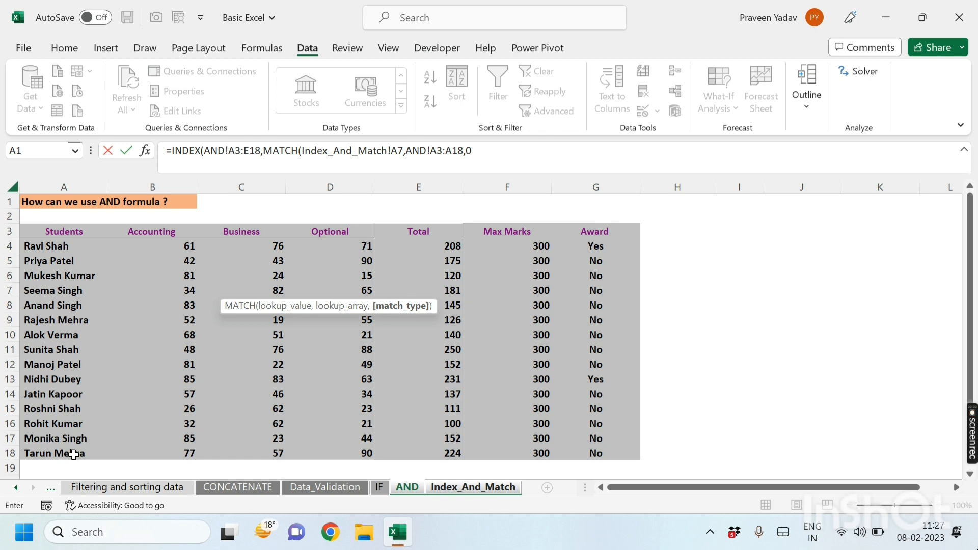
type("),")
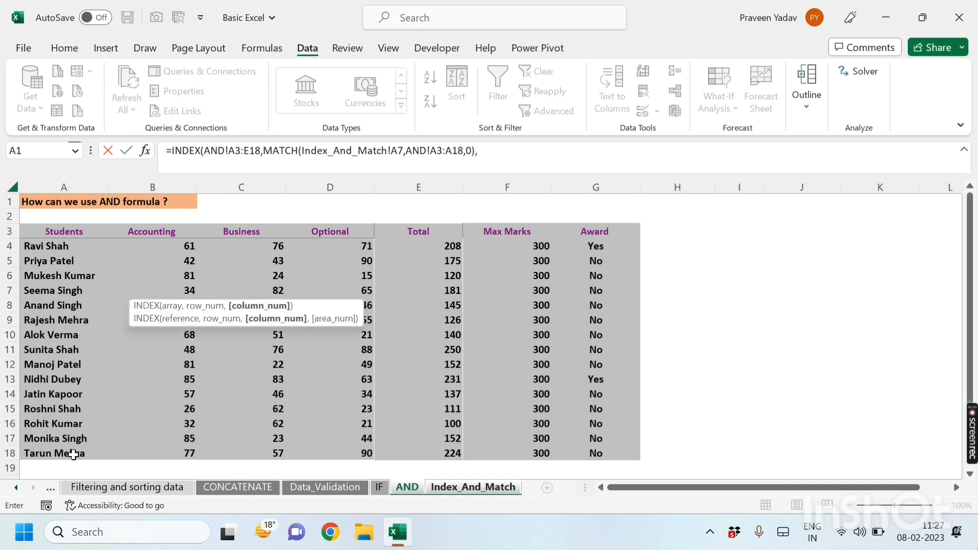
type("ma")
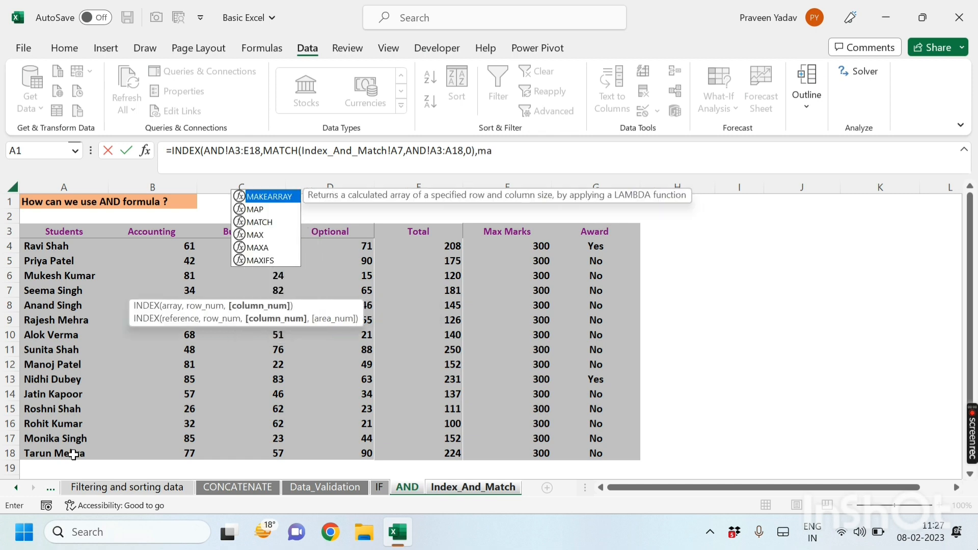
Step: Add a column MATCH looking up Index_And_Match!B6 in AND!A3:E3 with exact match, then close and enter the formula
key("Down")
key("Down")
key("Tab")
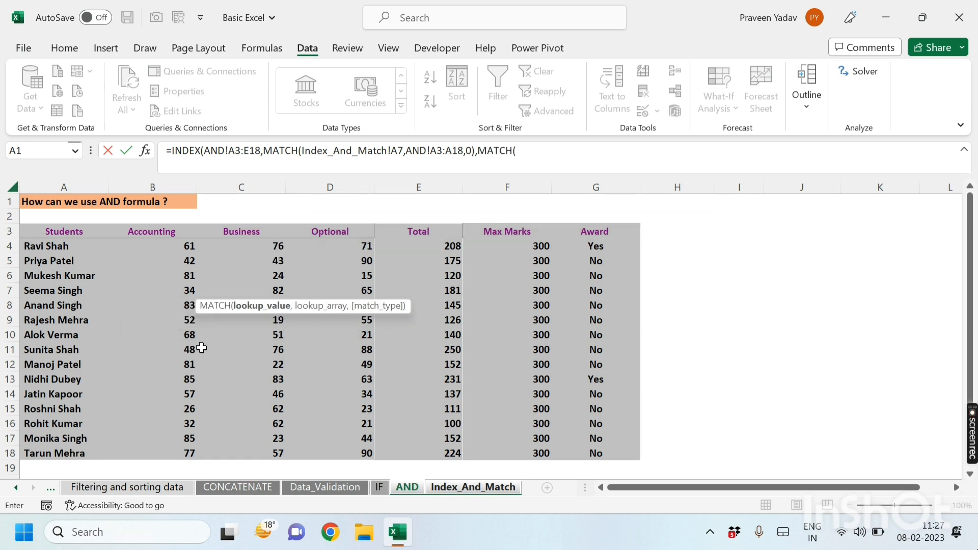
left_click(457, 490)
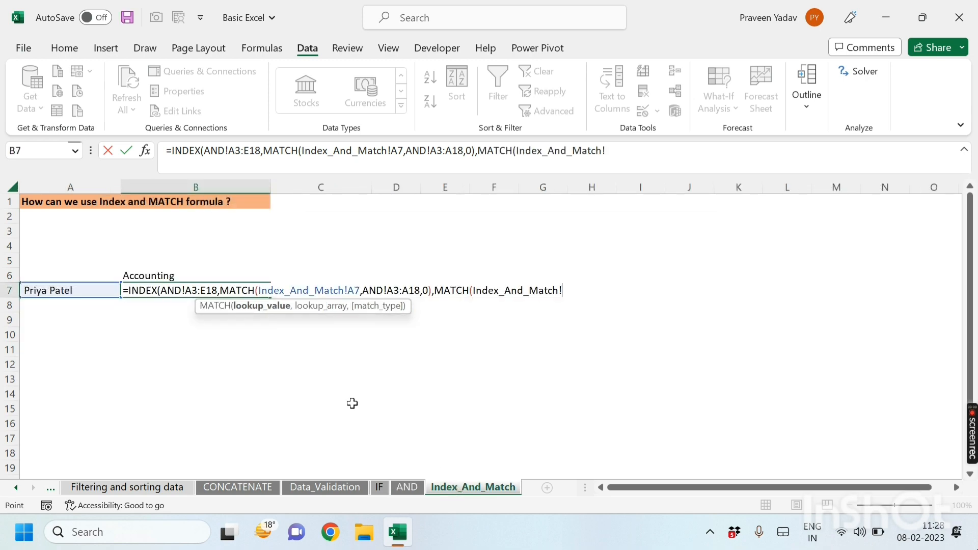
left_click(157, 275)
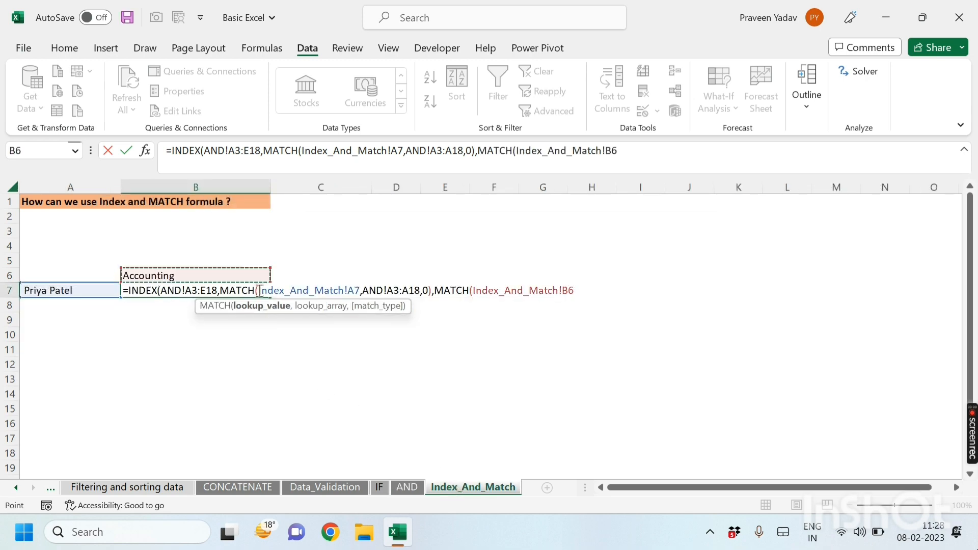
type(",")
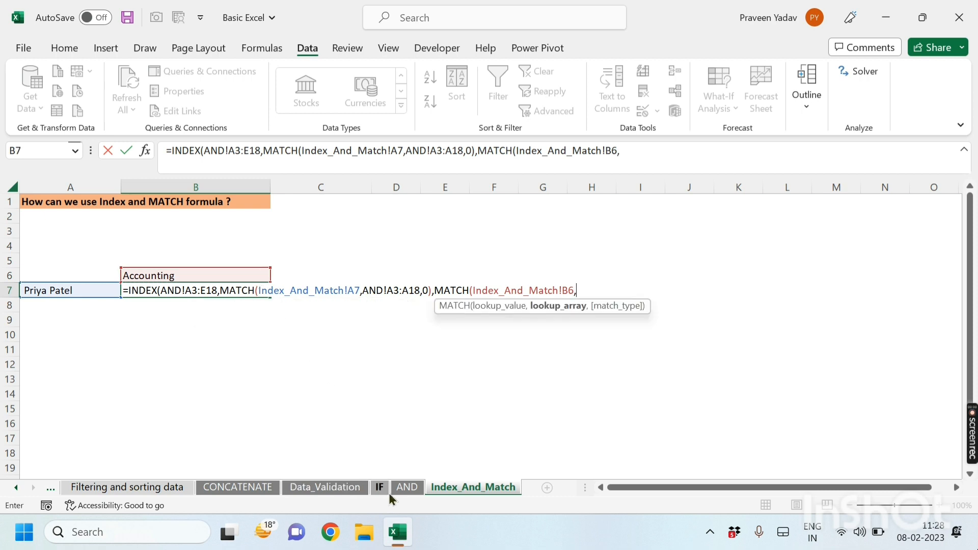
left_click(406, 488)
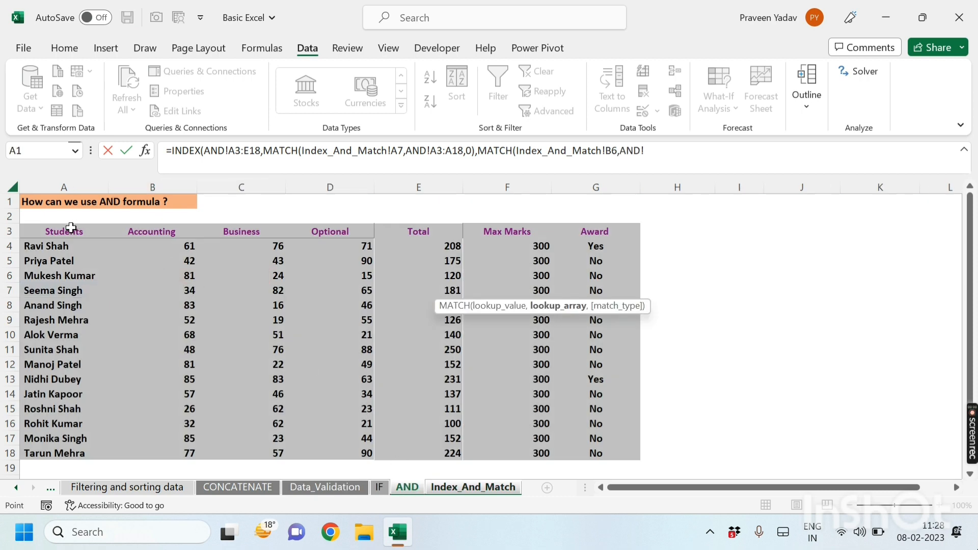
left_click_drag(72, 227, 401, 231)
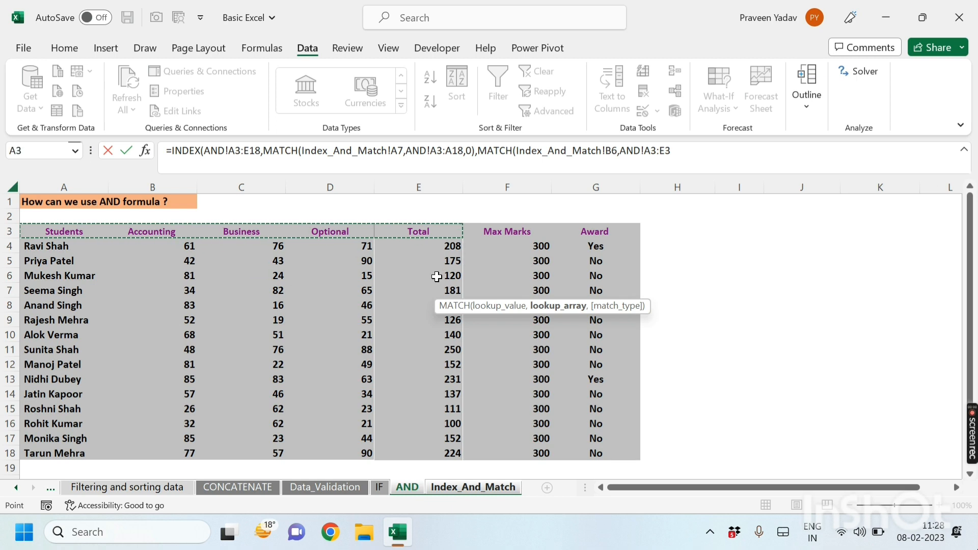
type(",")
key("Down")
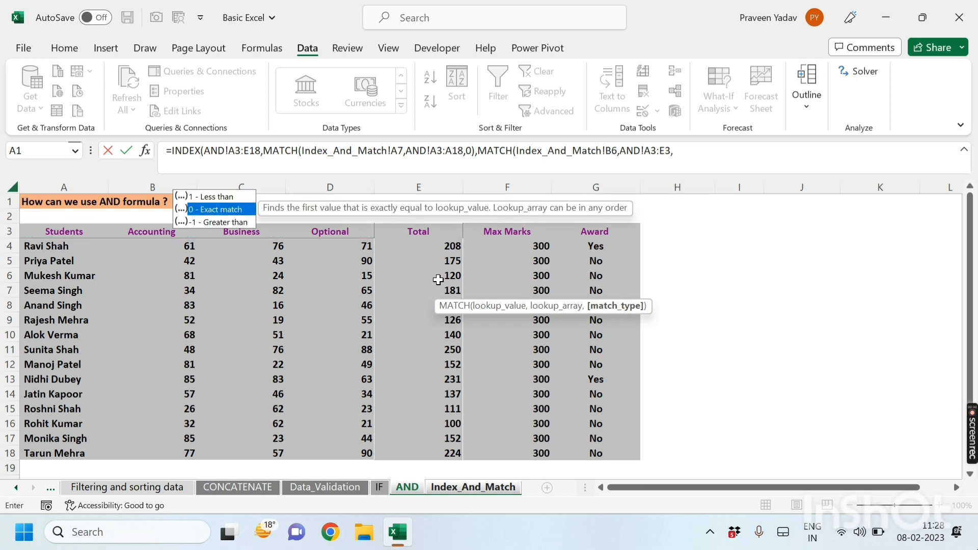
key("Tab")
type("))")
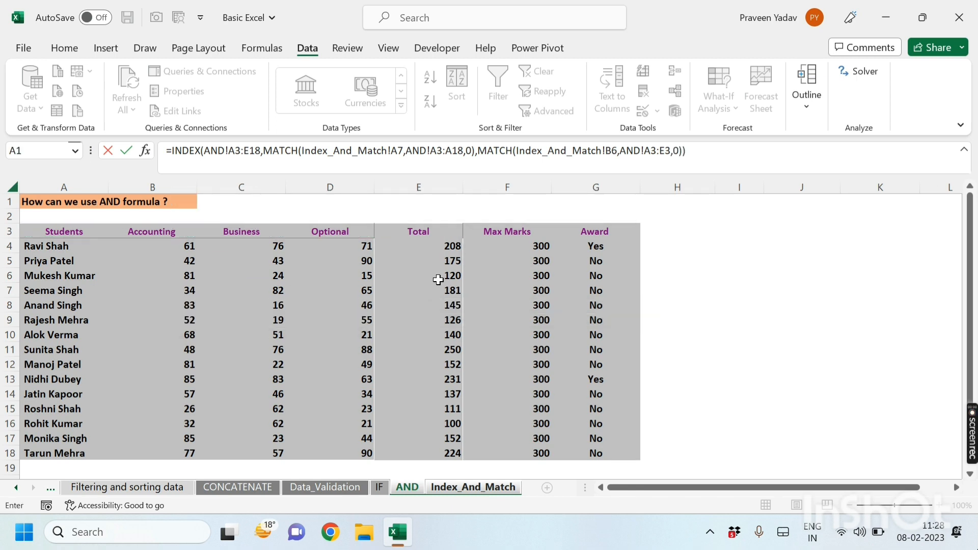
key("Return")
left_click(257, 289)
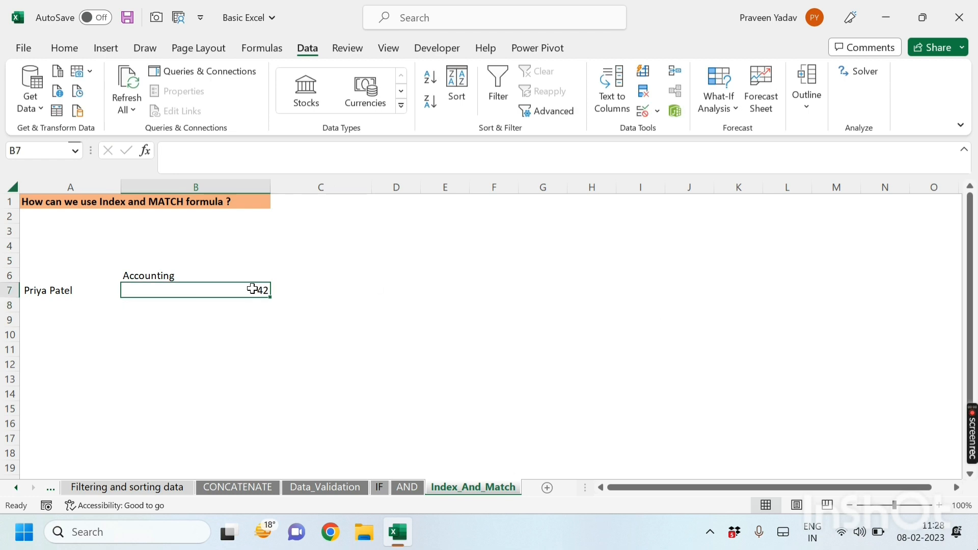
left_click(407, 488)
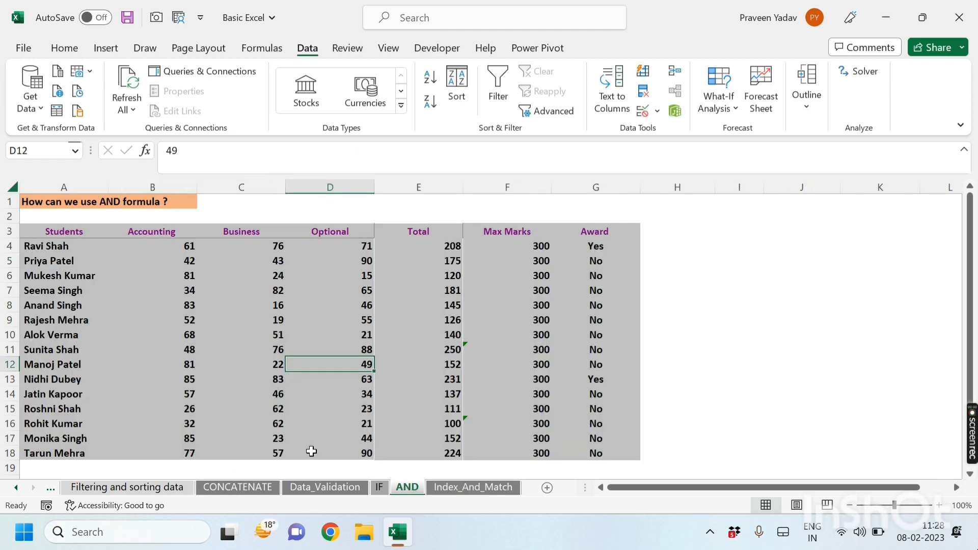
left_click(105, 260)
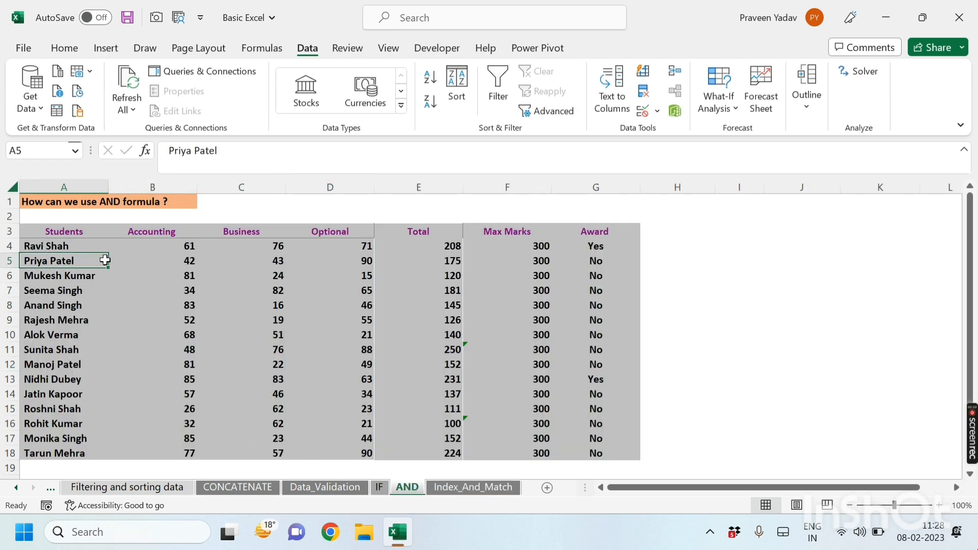
left_click(171, 264)
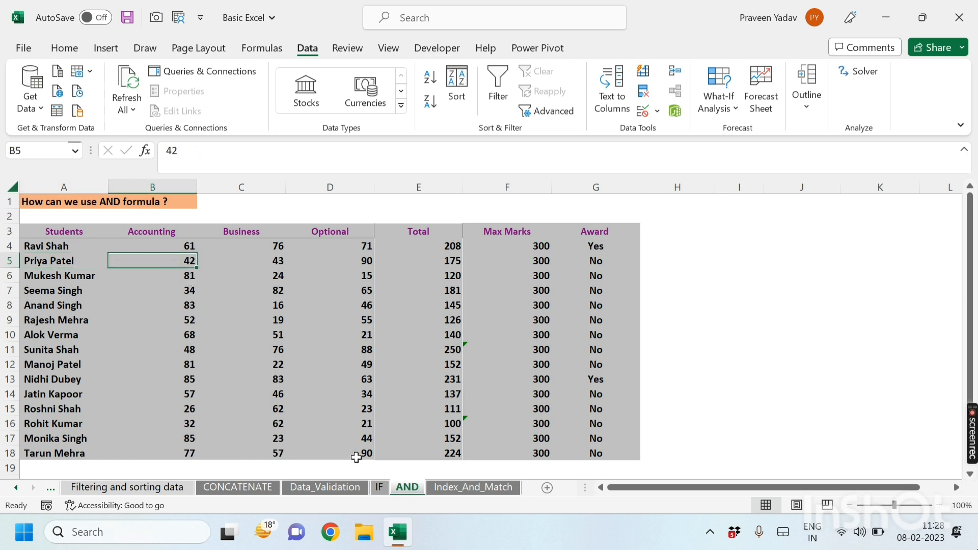
Step: Choose Optional from the B6 subject dropdown on the Index_And_Match sheet
left_click(460, 489)
left_click(64, 289)
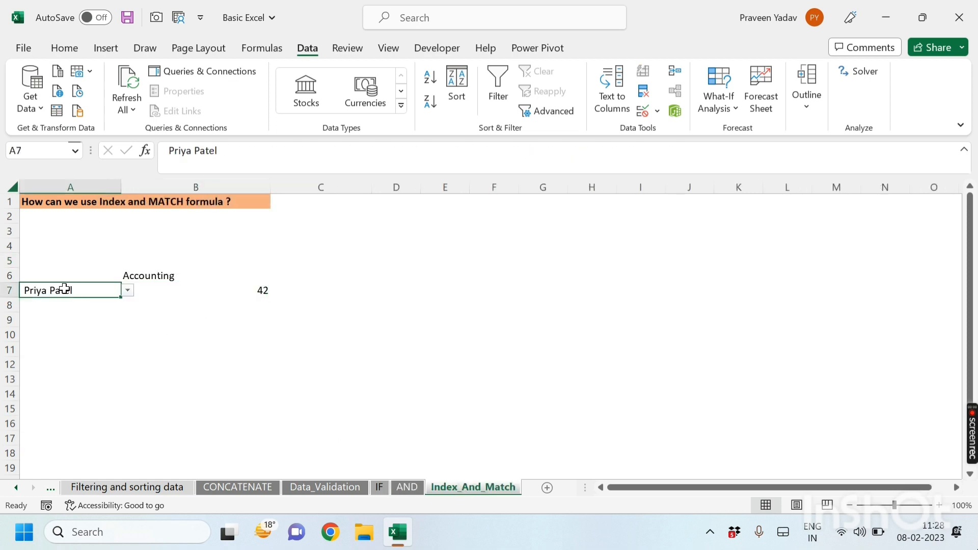
left_click(158, 278)
left_click(277, 275)
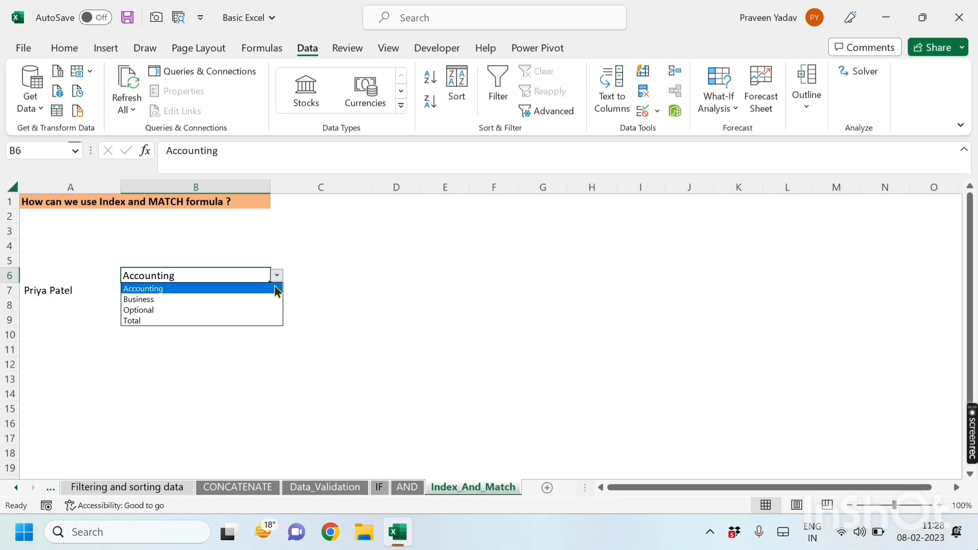
left_click(162, 310)
left_click(407, 488)
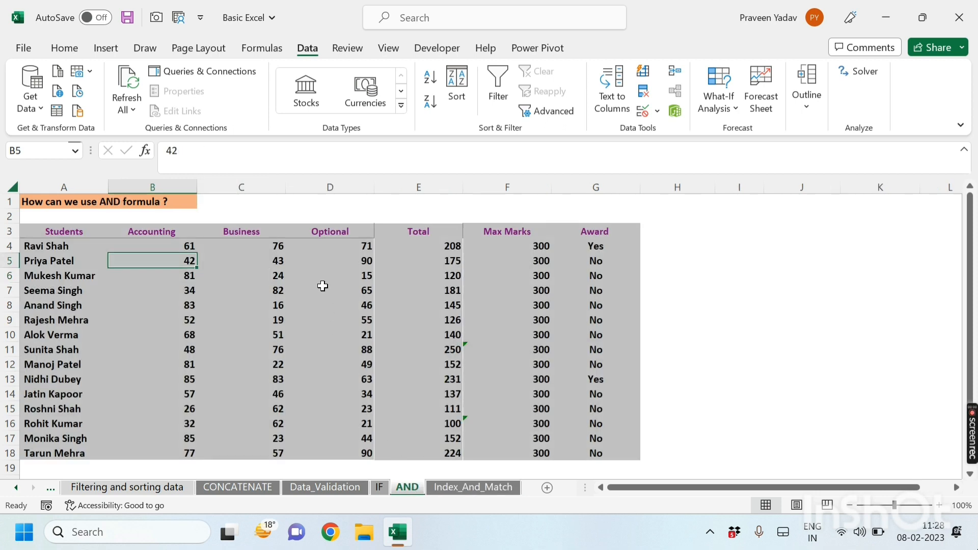
left_click(341, 261)
left_click(437, 487)
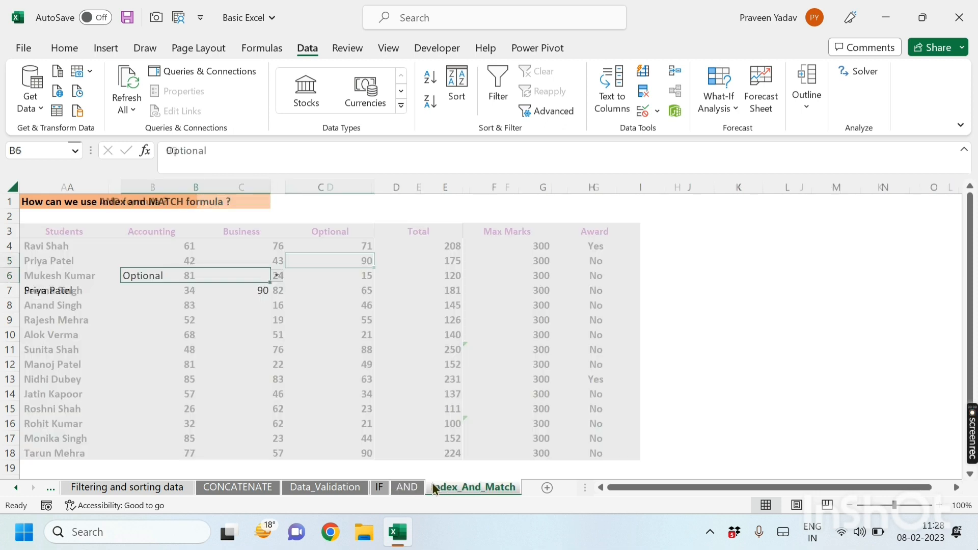
left_click(62, 287)
left_click(128, 290)
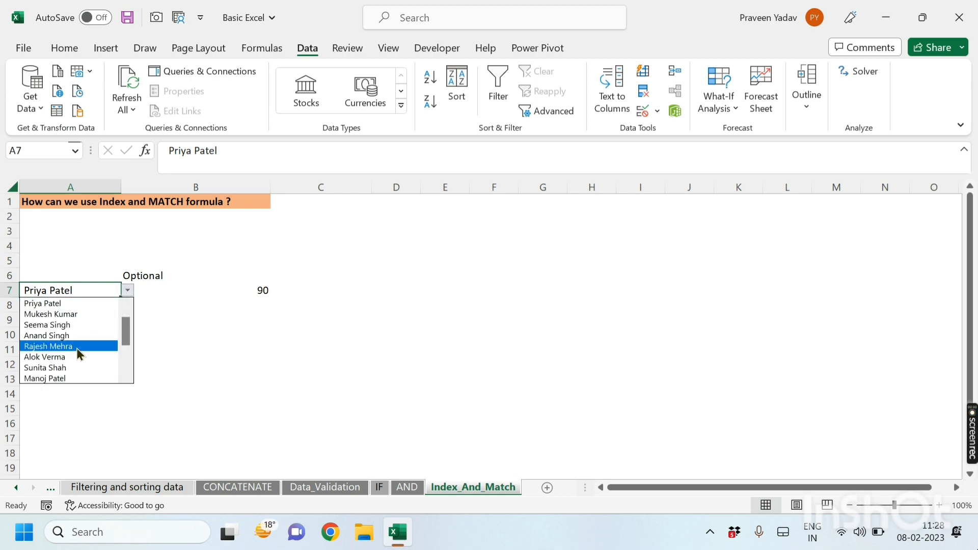
left_click(64, 358)
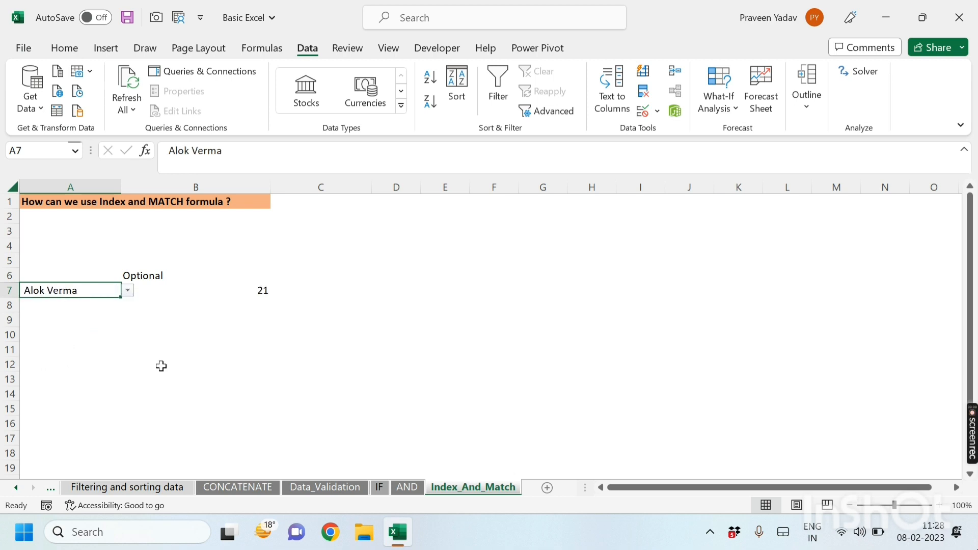
left_click(403, 489)
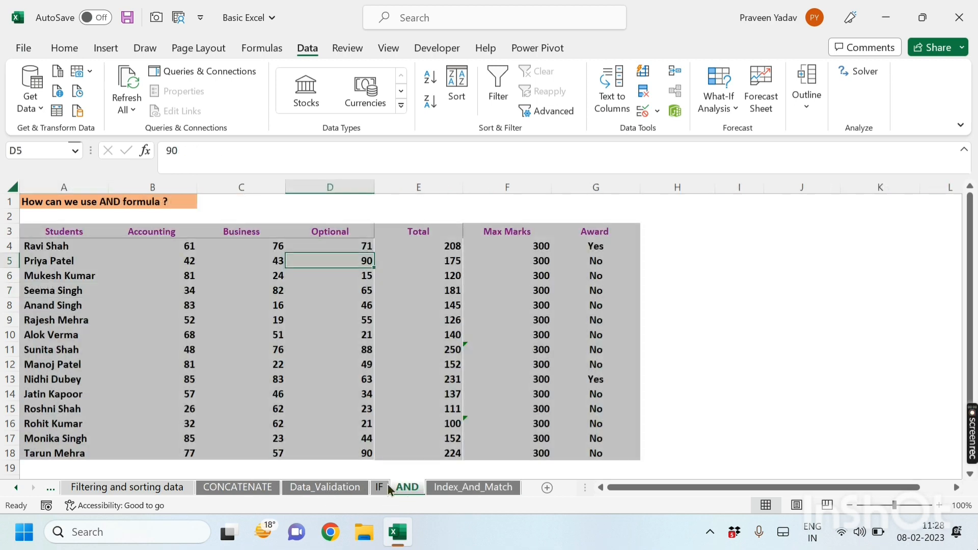
left_click(52, 334)
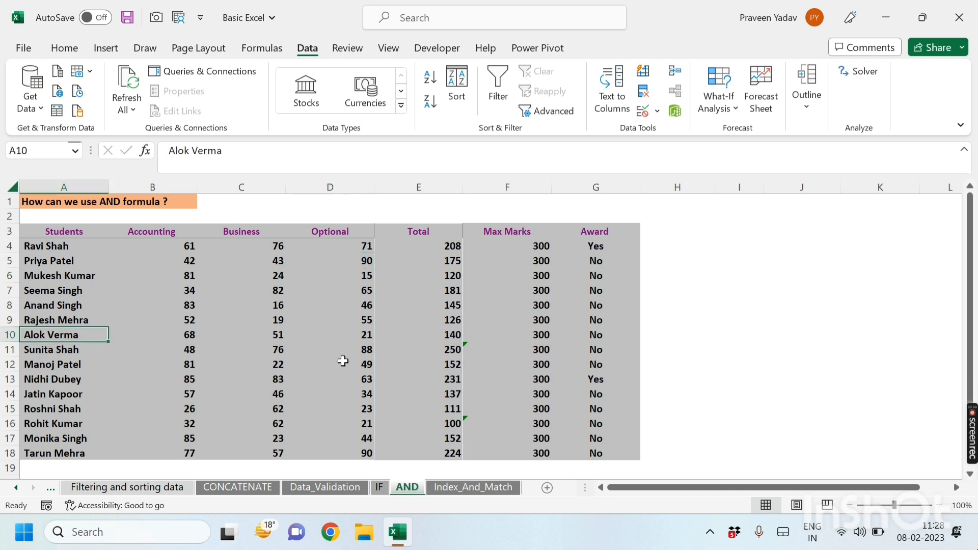
left_click(350, 336)
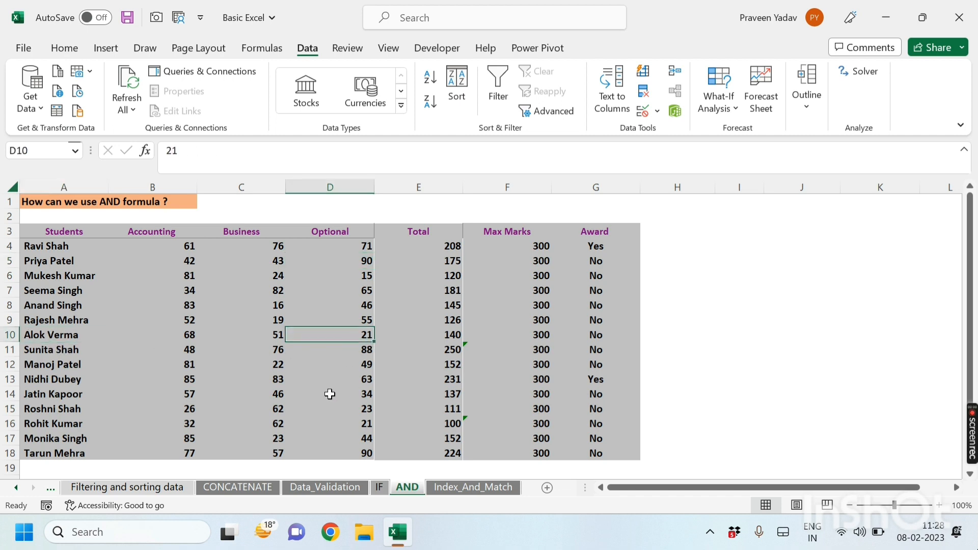
left_click(454, 489)
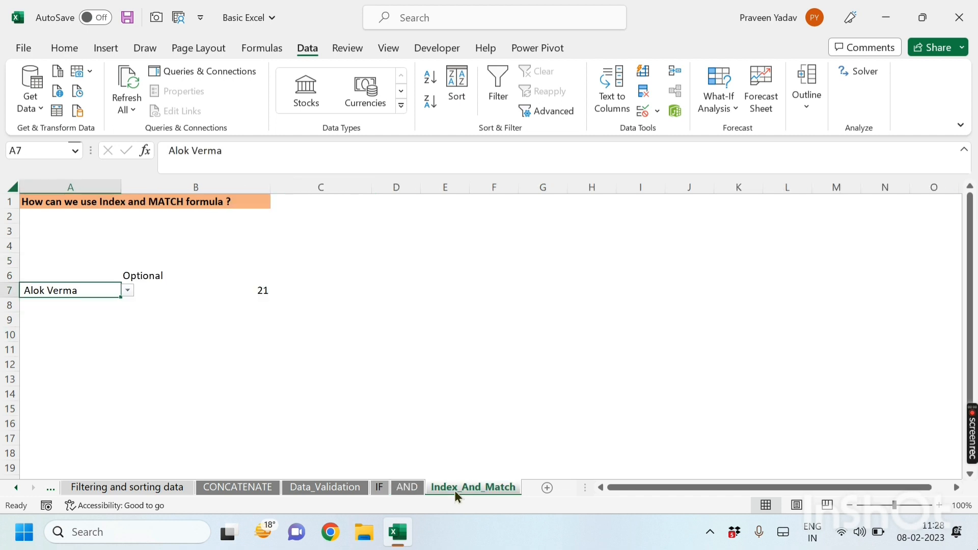
Step: Review the finished INDEX-MATCH formula in B7
left_click(188, 359)
left_click(142, 275)
left_click(188, 293)
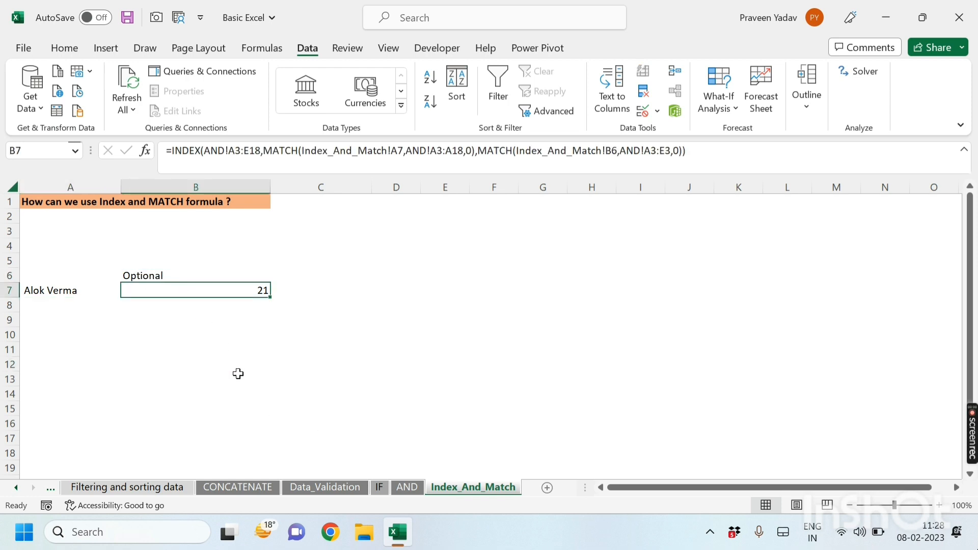
left_click(211, 382)
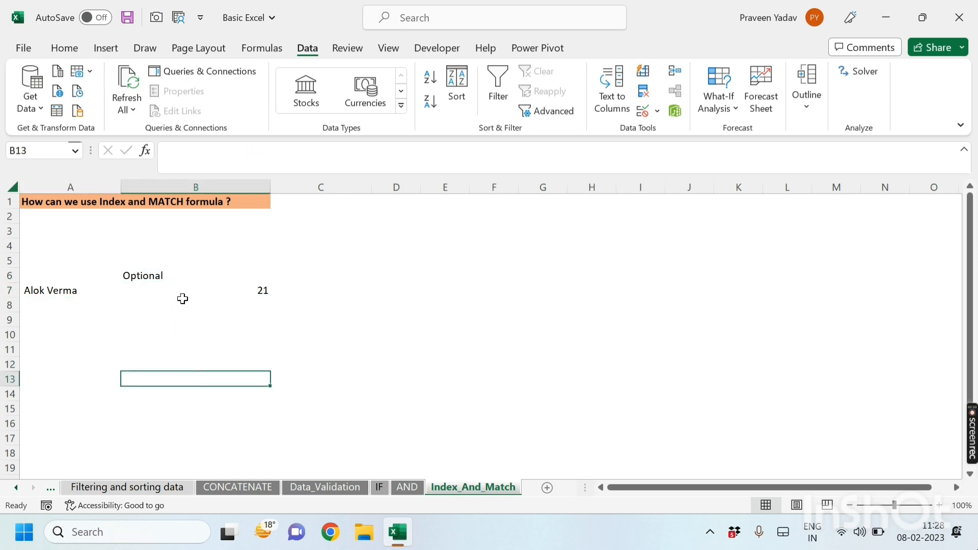
left_click(205, 351)
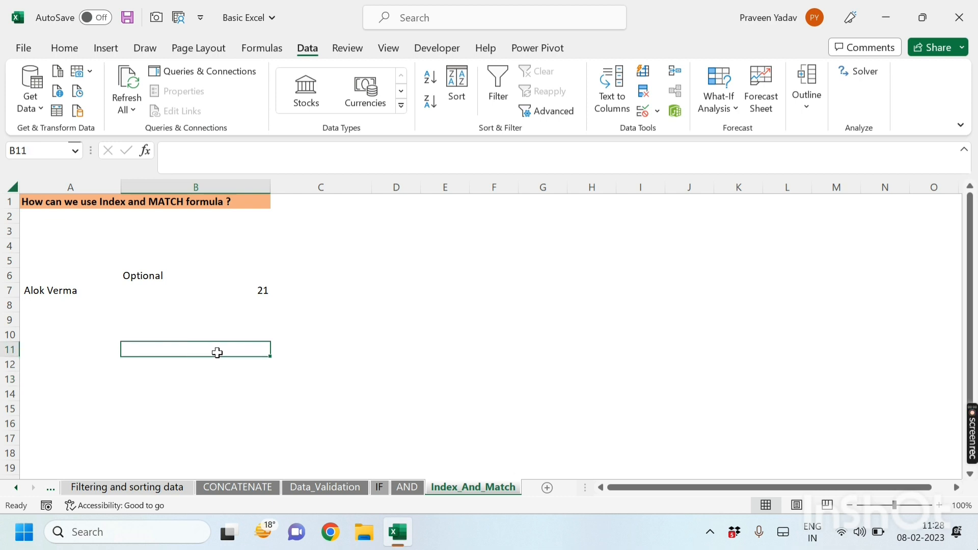
Step: Start an INDEX formula in B11 with the AND sheet's range A3:G18 as its array
type("=ind")
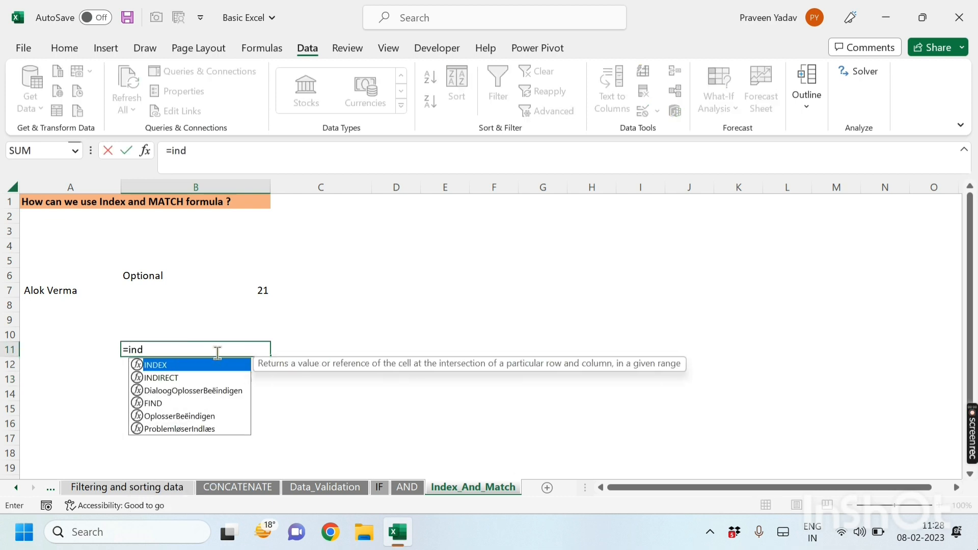
key("Tab")
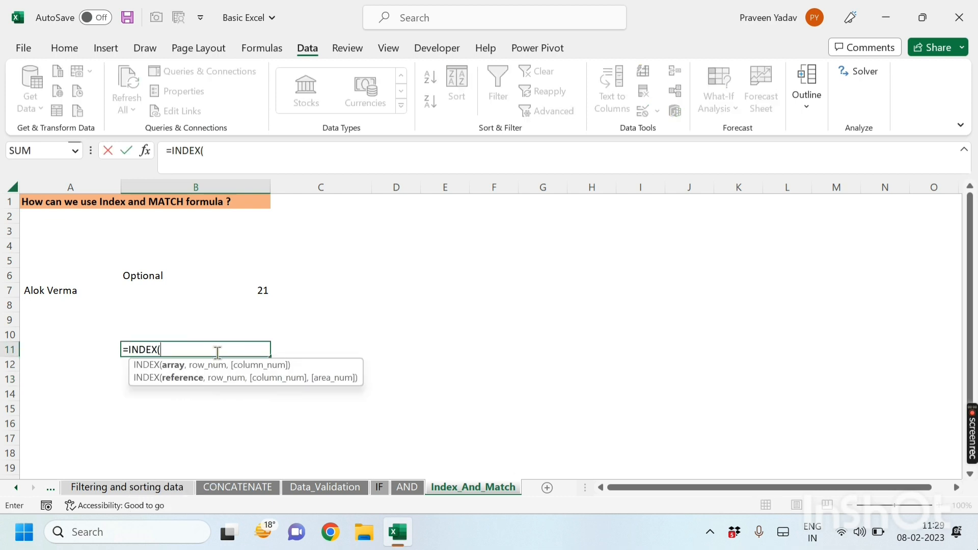
left_click(407, 487)
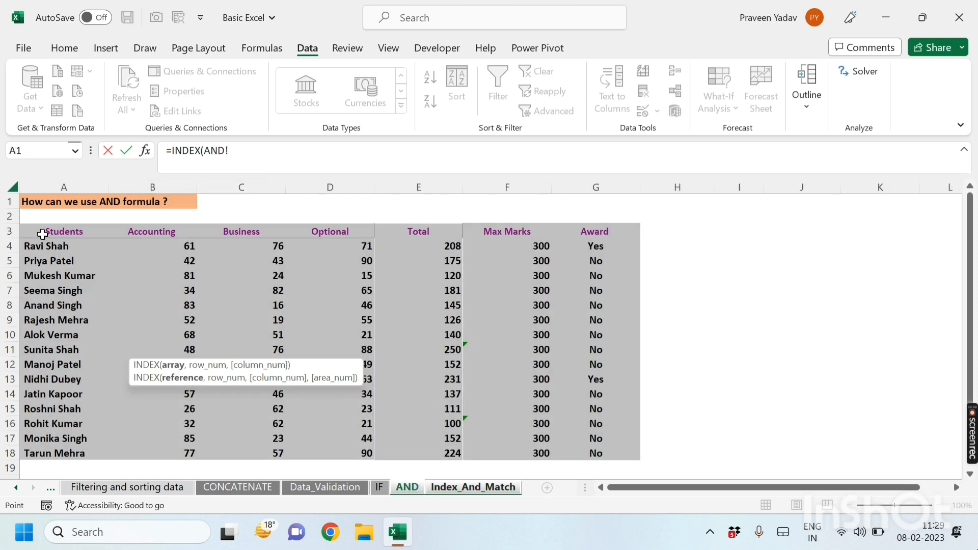
left_click_drag(42, 234, 572, 454)
type(",")
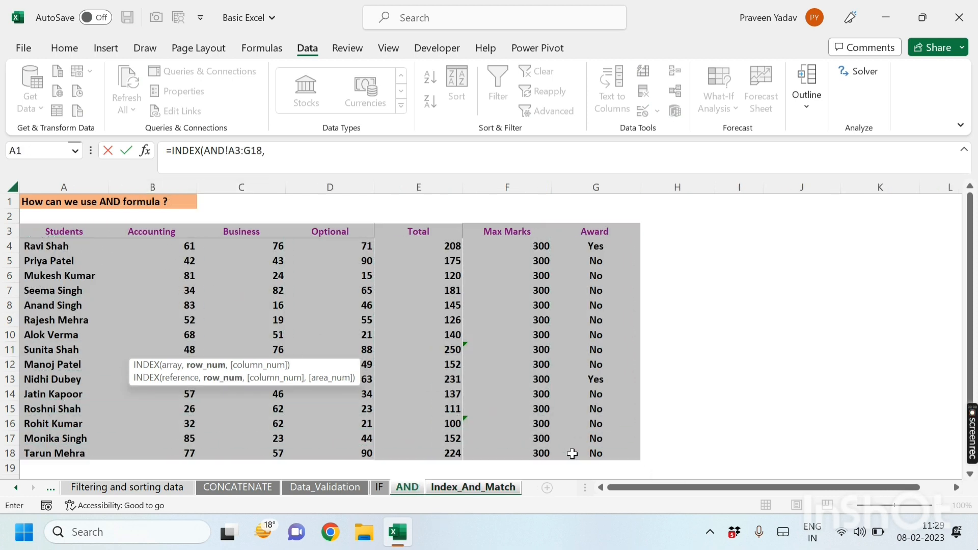
type("mat")
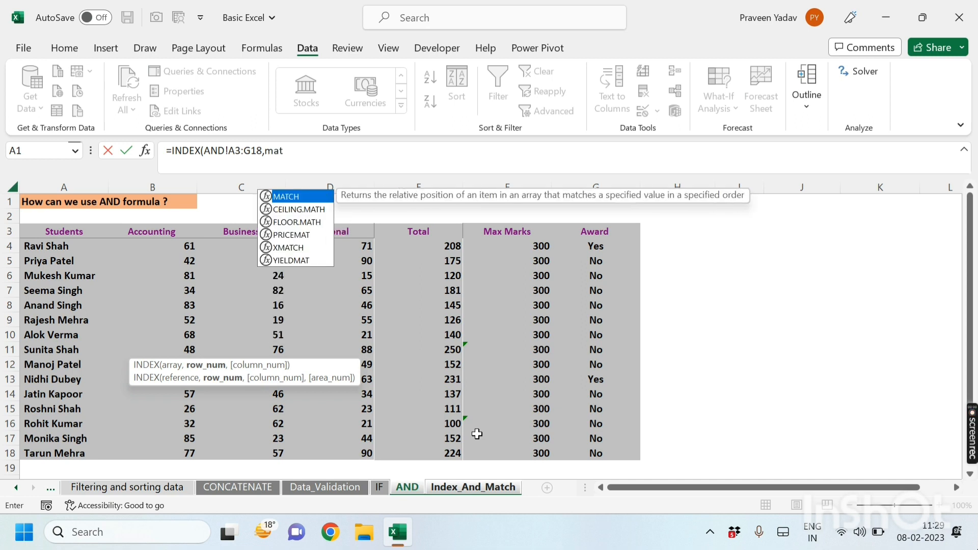
Step: Add a row MATCH that looks up AND!A9 in AND!A4:A18 with exact match 0, then begin a second MATCH
key("Tab")
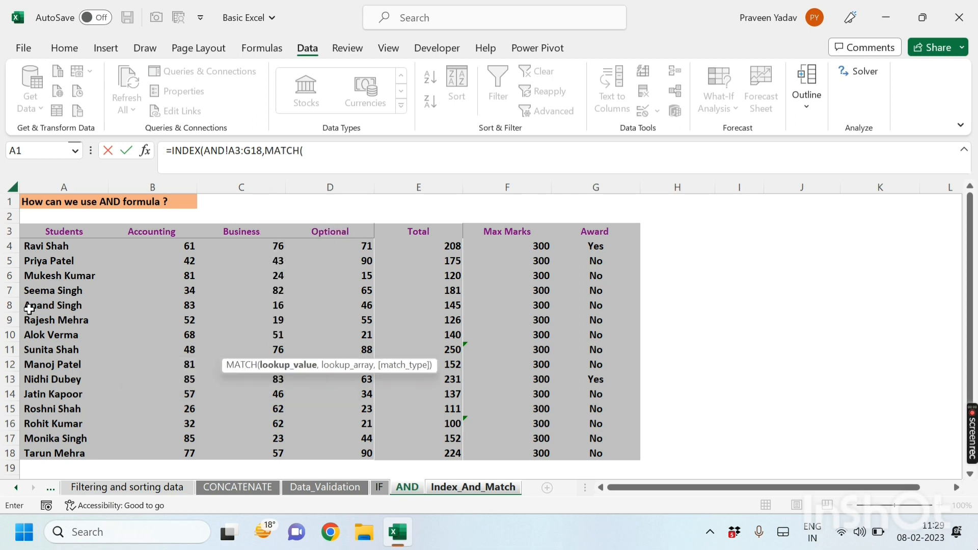
left_click(51, 321)
type(",")
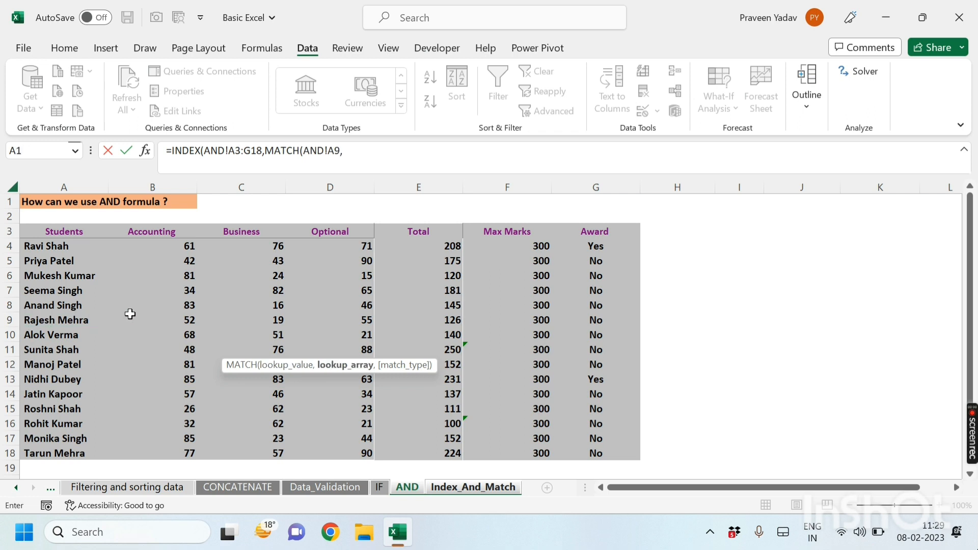
left_click_drag(41, 246, 57, 453)
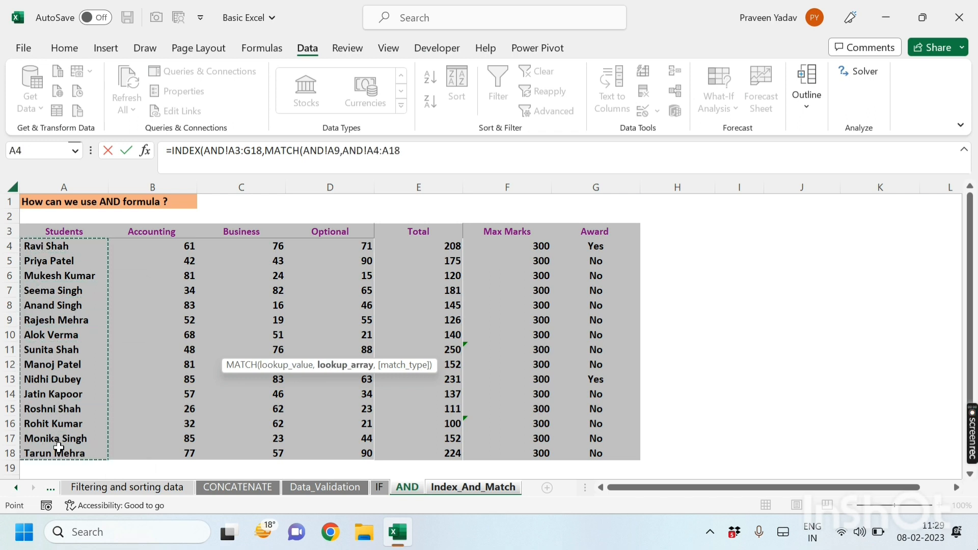
type(",")
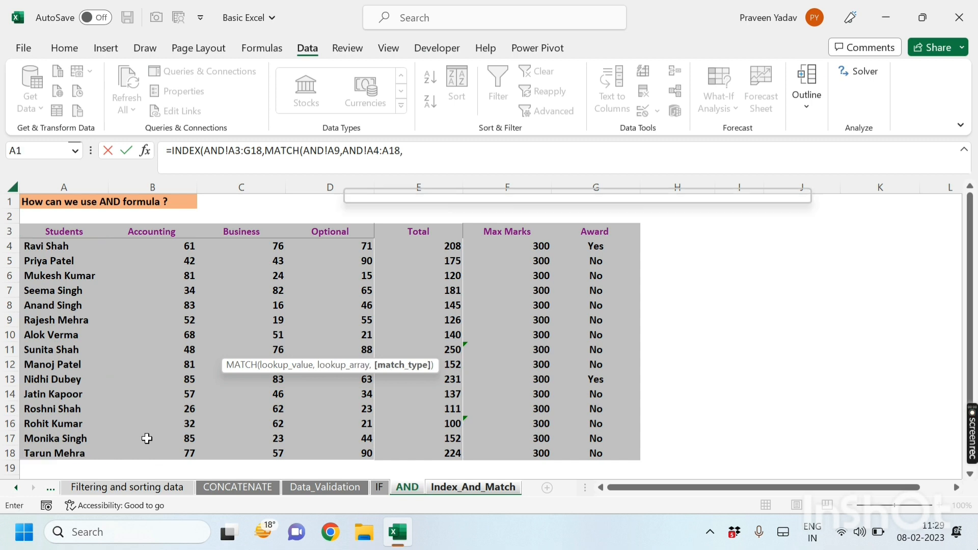
key("Down")
key("Tab")
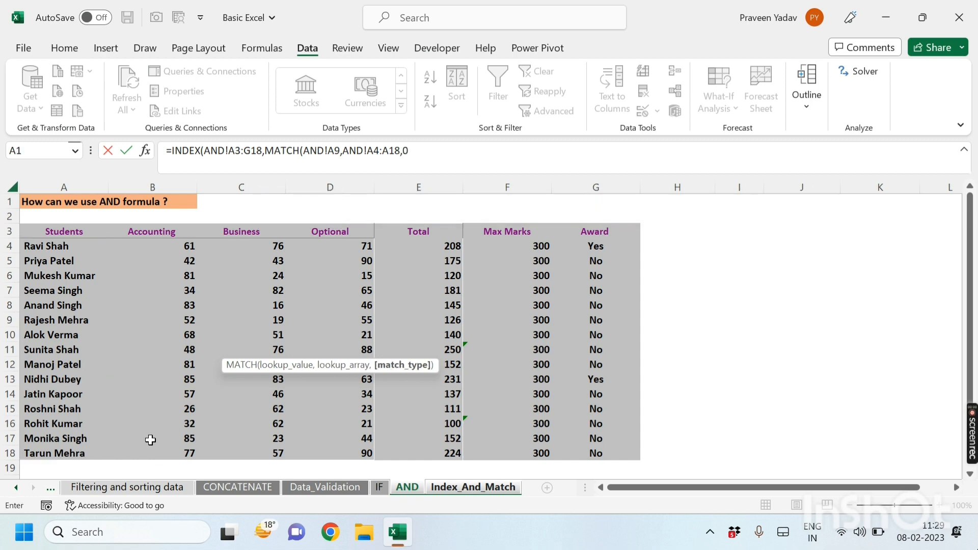
type("),ma")
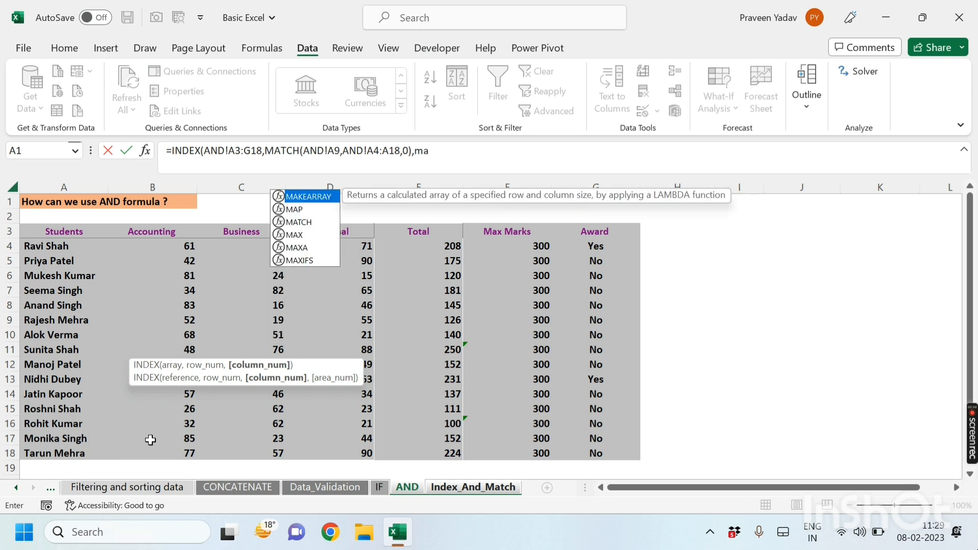
Step: Complete the column MATCH looking up AND!C3 in AND!B3:E3 with exact match, and accept the suggested parenthesis correction
key("Down")
key("Down")
key("Tab")
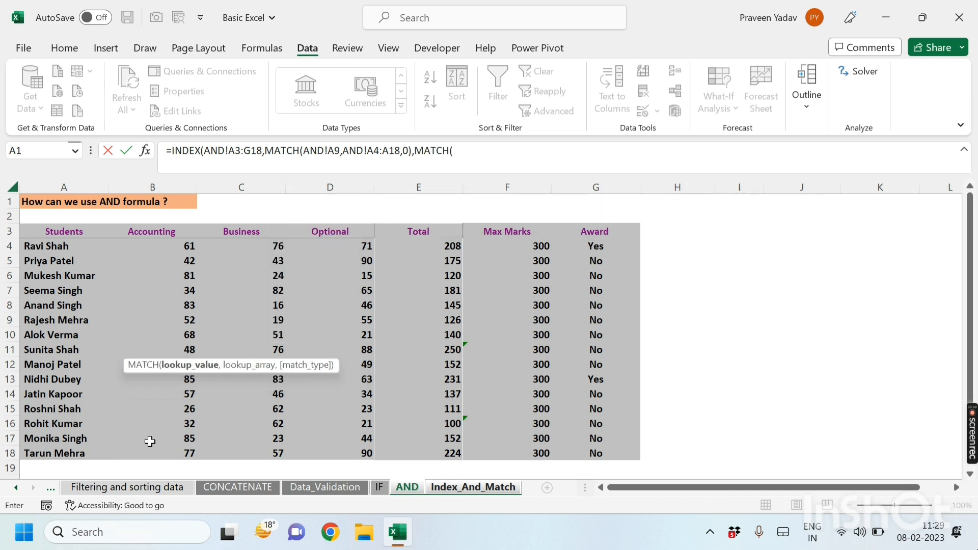
left_click(239, 230)
type(",")
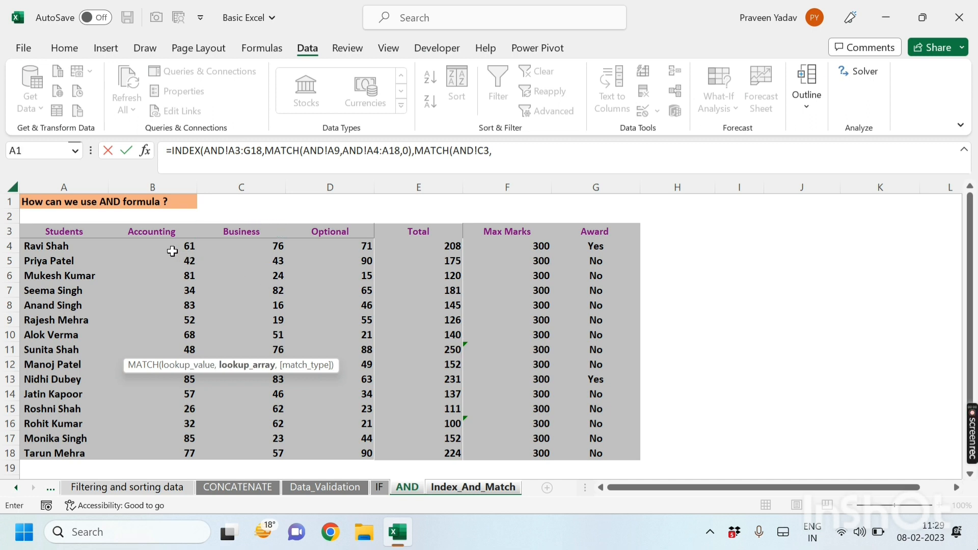
left_click_drag(159, 230, 426, 228)
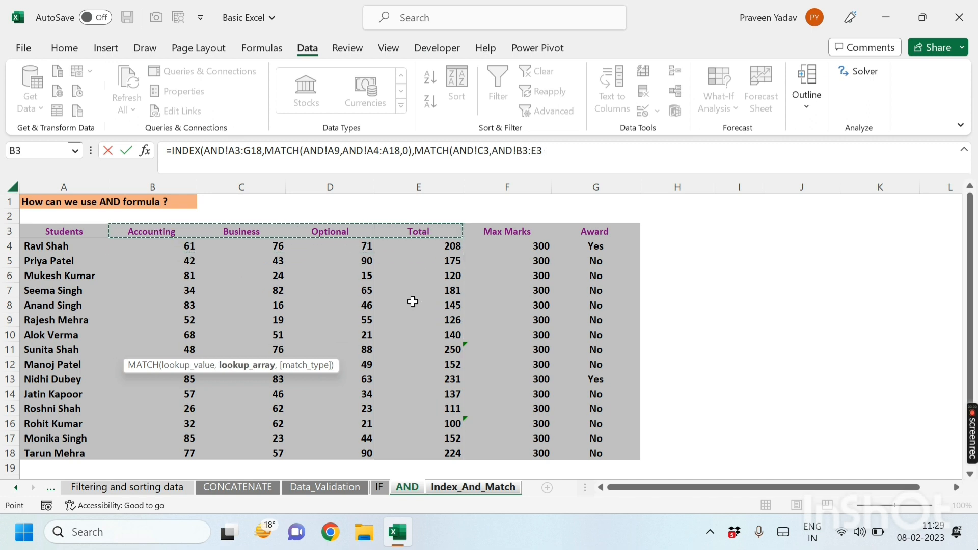
type(",")
key("Down")
key("Tab")
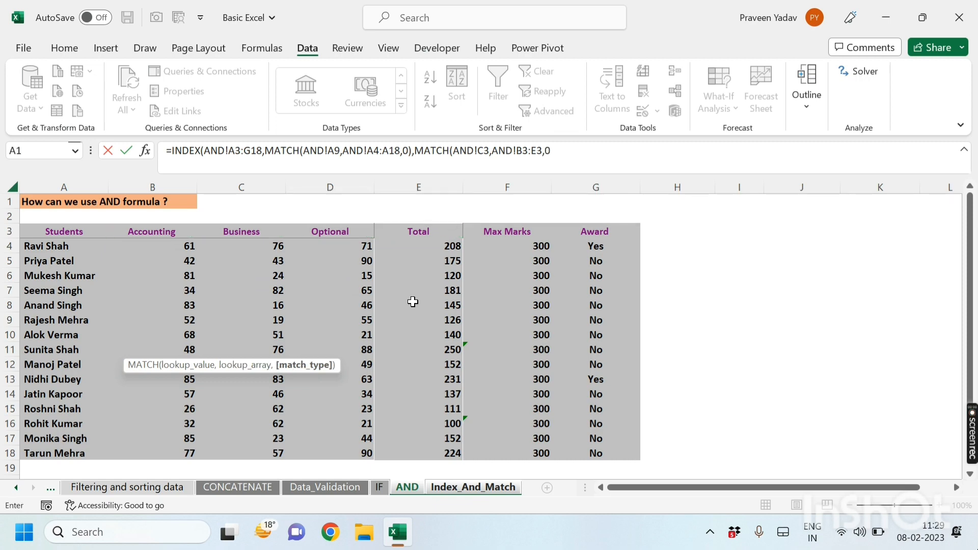
type(")")
key("Return")
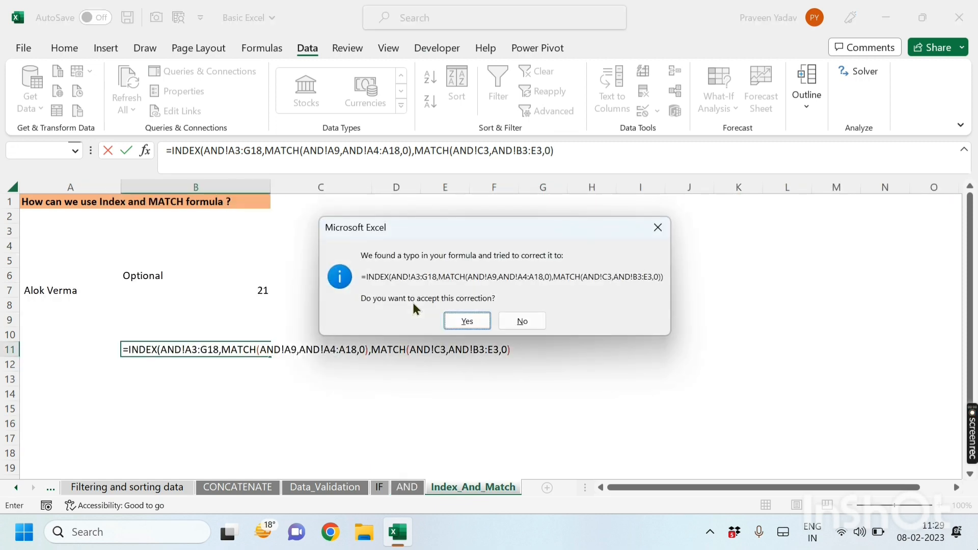
left_click(466, 321)
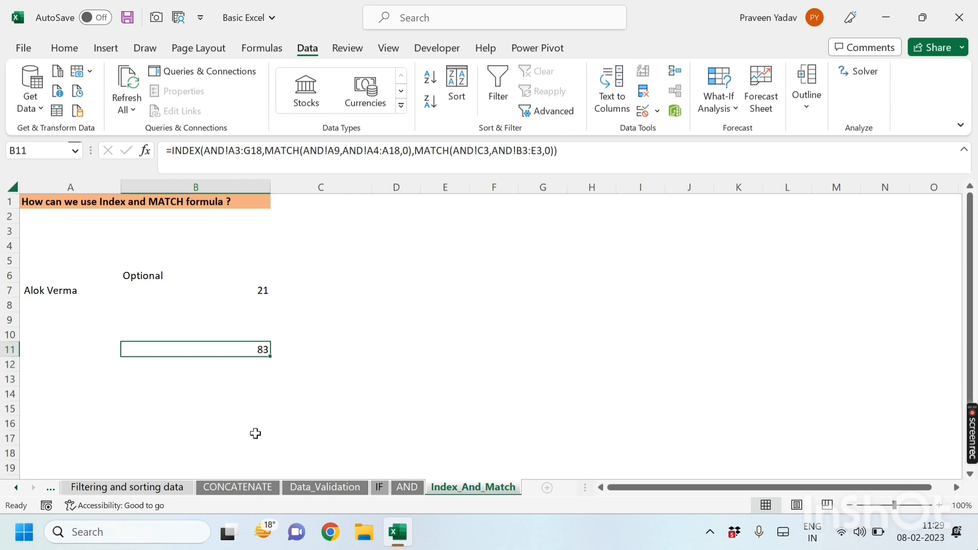
left_click(407, 487)
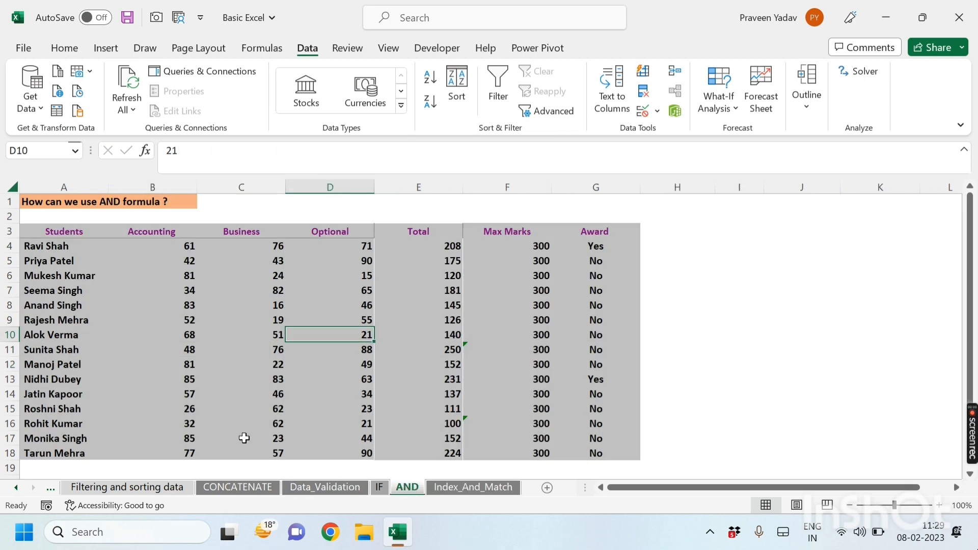
left_click(57, 321)
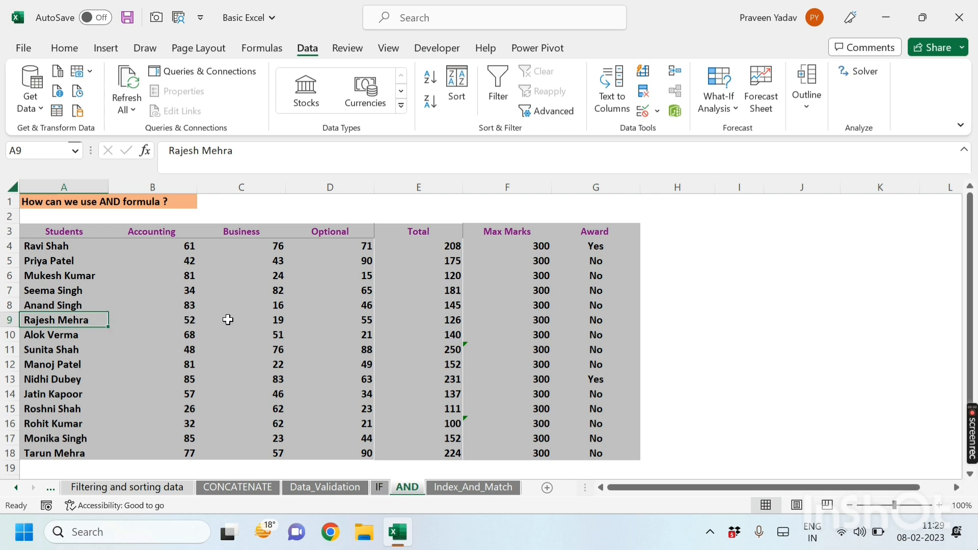
left_click(276, 320)
left_click(176, 318)
left_click(98, 320)
left_click(190, 305)
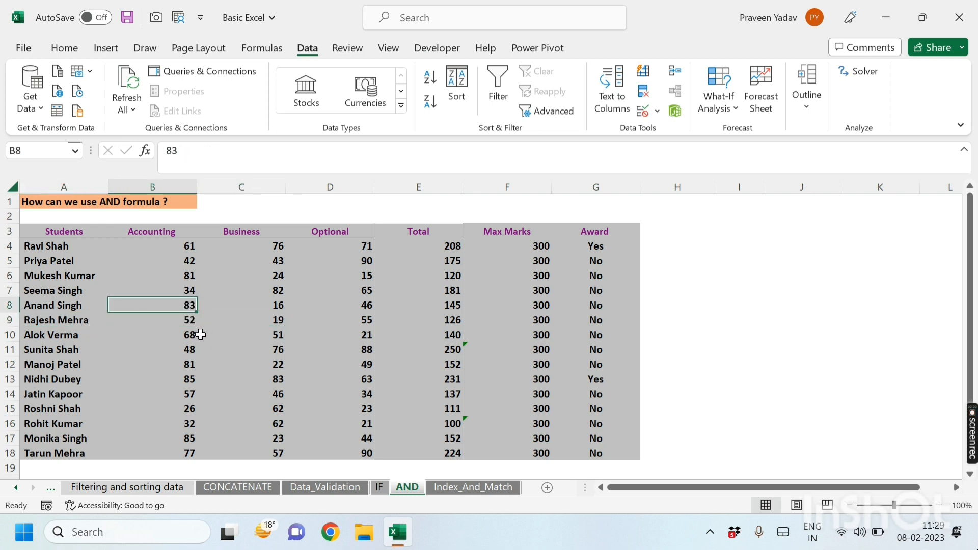
left_click(434, 487)
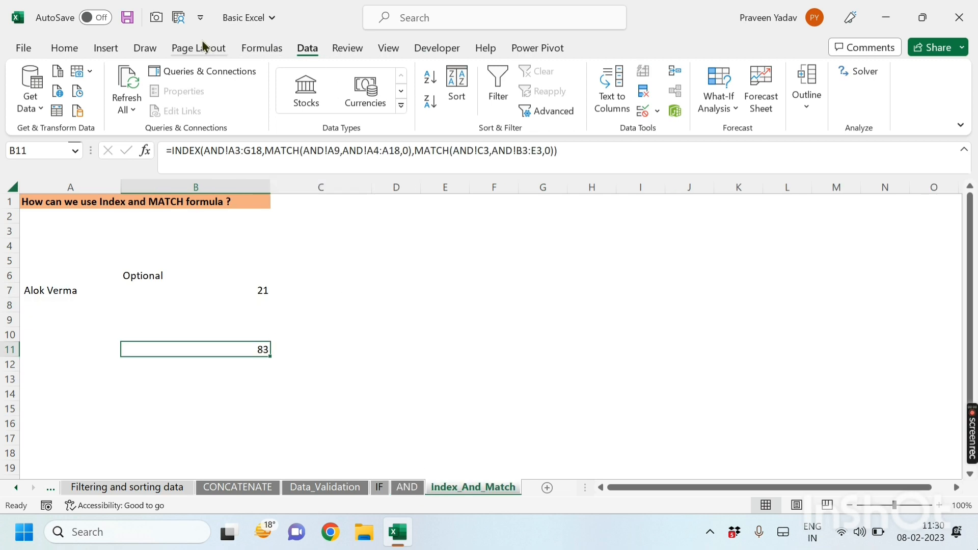
Step: Step through B11's formula with Evaluate Formula
left_click(262, 48)
left_click(749, 111)
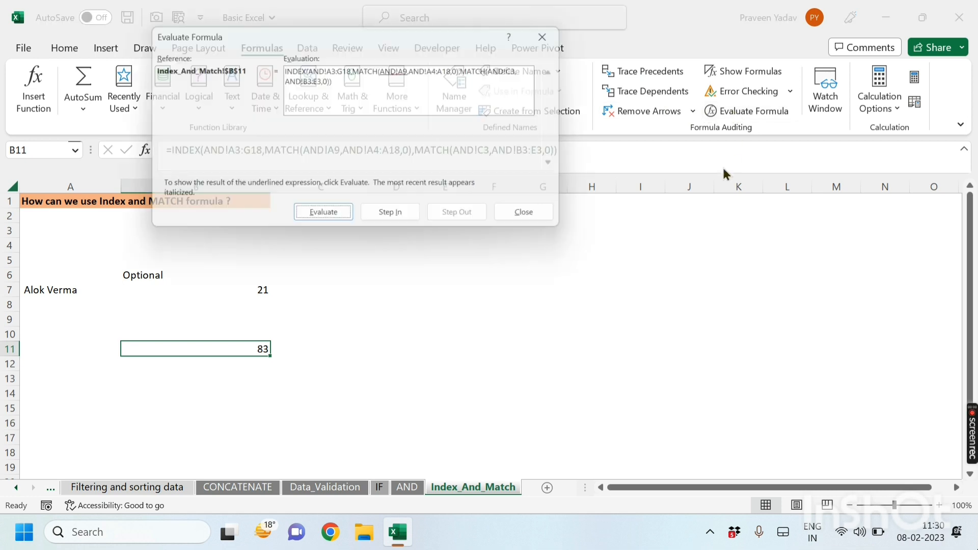
left_click(339, 224)
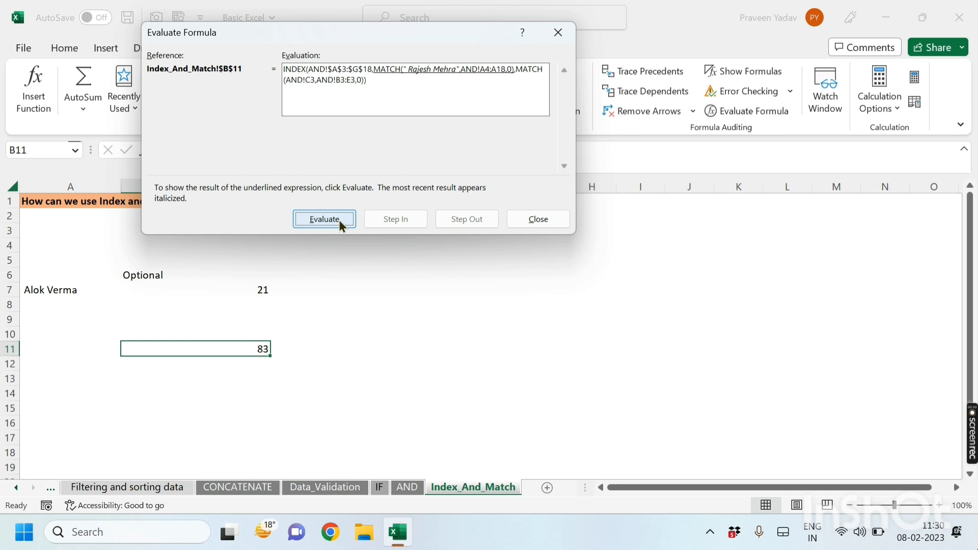
left_click(340, 223)
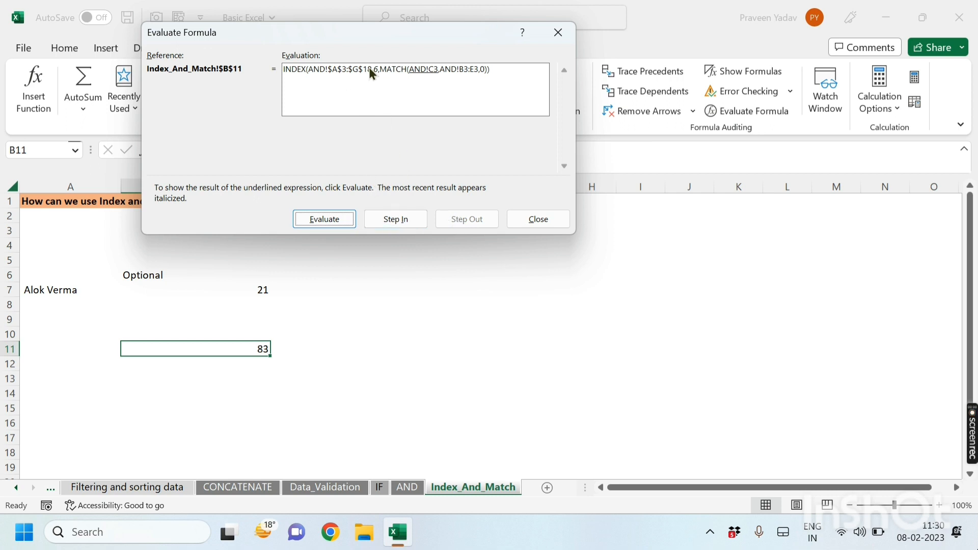
left_click_drag(341, 33, 621, 127)
left_click(836, 127)
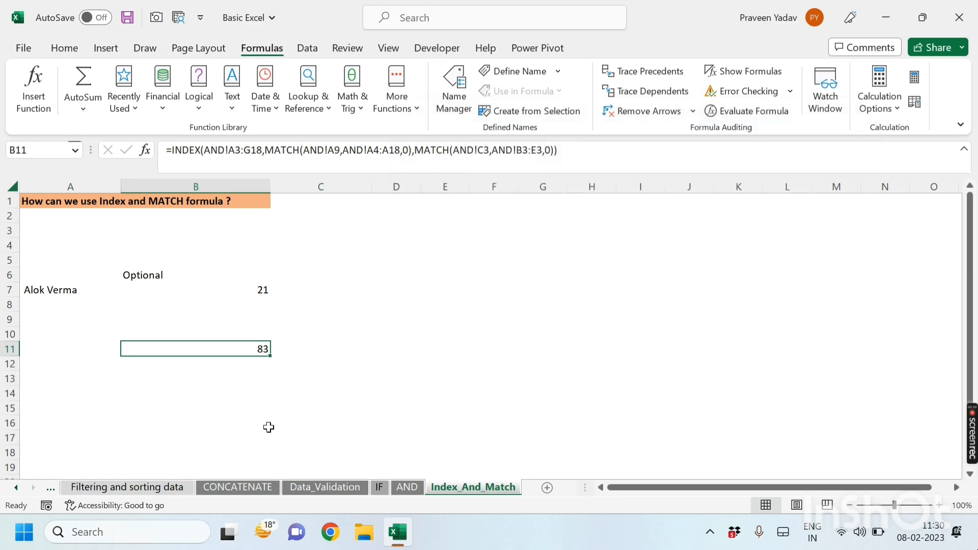
Step: Review the student names in the AND sheet's Students column to locate the matched row
left_click(407, 487)
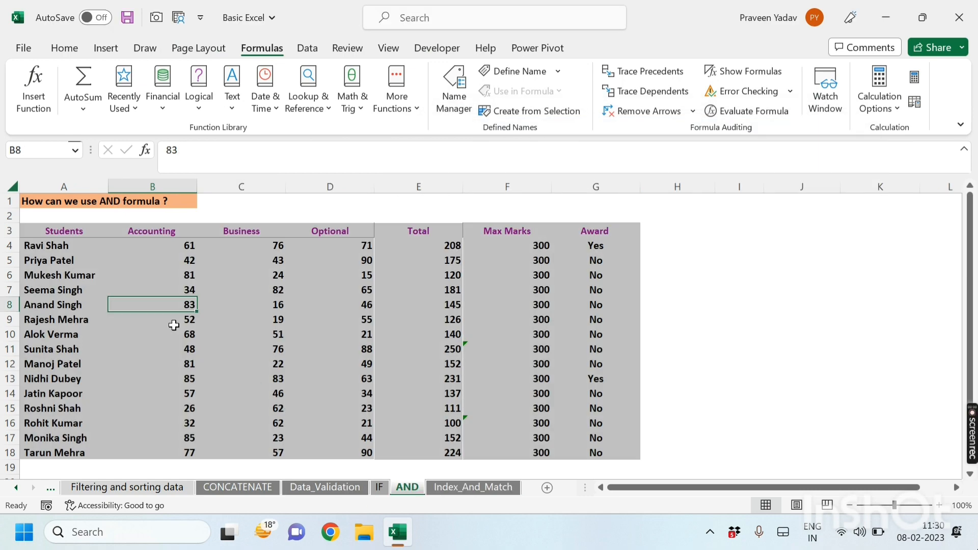
left_click(42, 246)
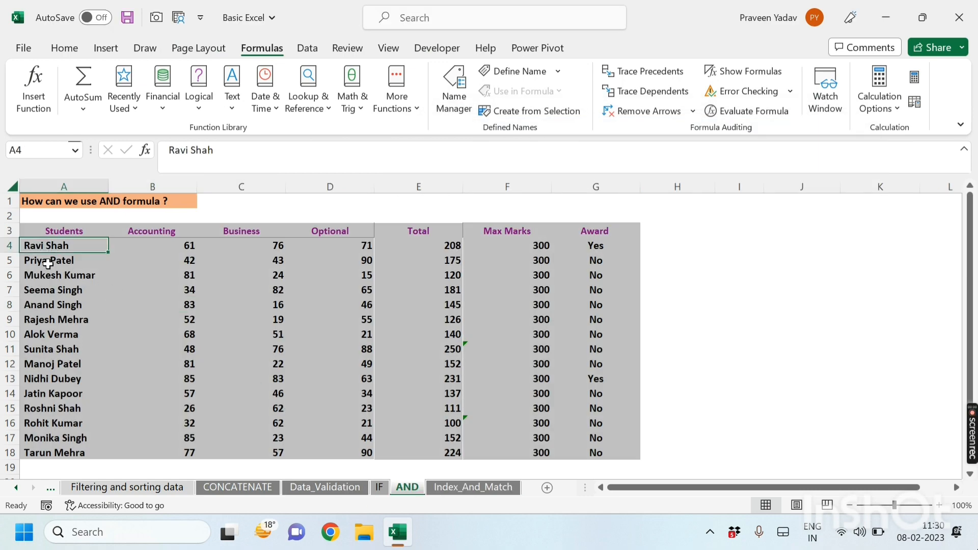
left_click(51, 261)
left_click(57, 278)
left_click(58, 291)
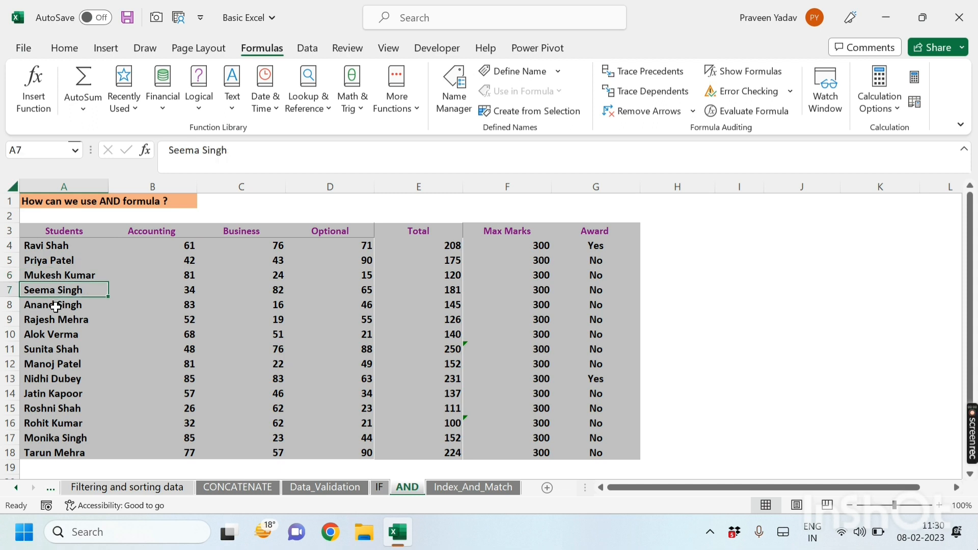
left_click(55, 306)
left_click(52, 320)
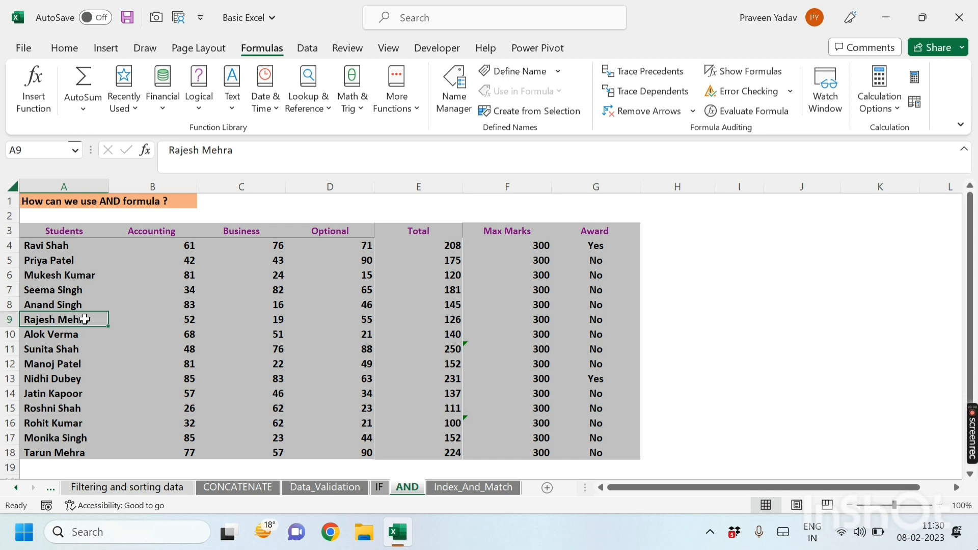
left_click(467, 487)
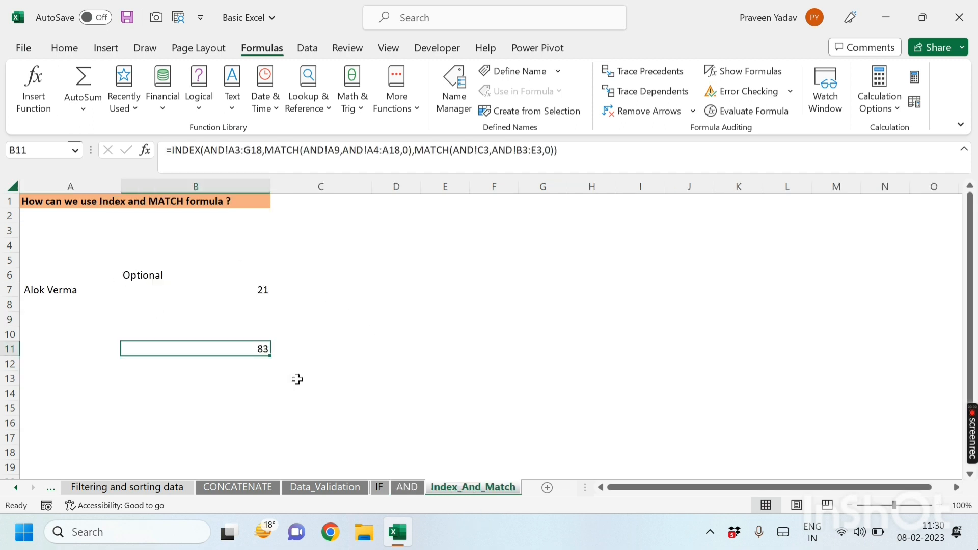
Step: Evaluate B11's INDEX-MATCH formula step by step with Evaluate Formula, then close the dialog
left_click(764, 110)
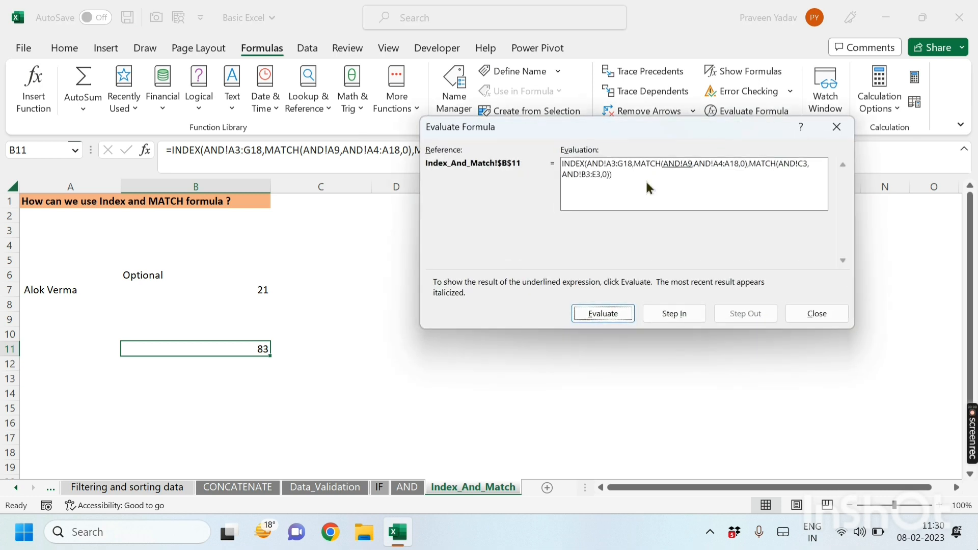
left_click(603, 315)
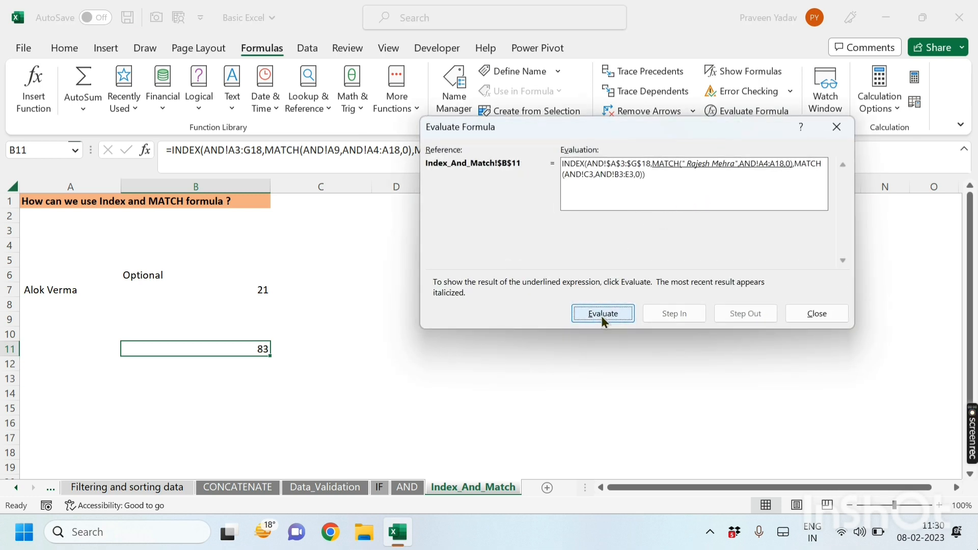
left_click(601, 315)
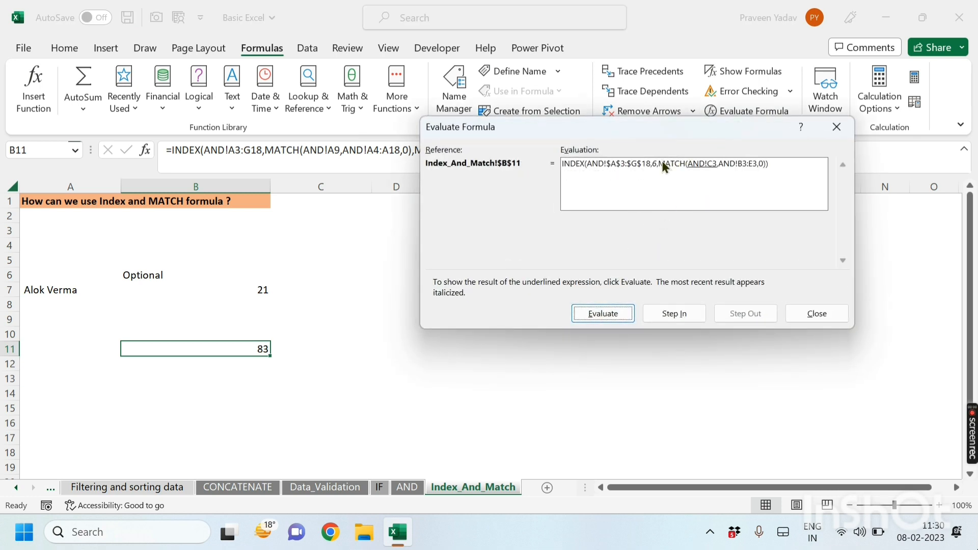
left_click(614, 315)
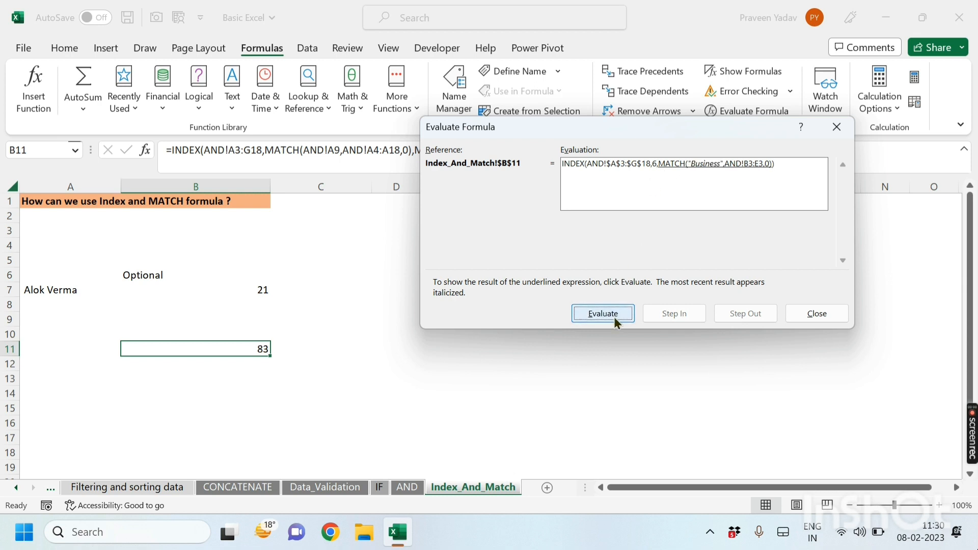
left_click(614, 318)
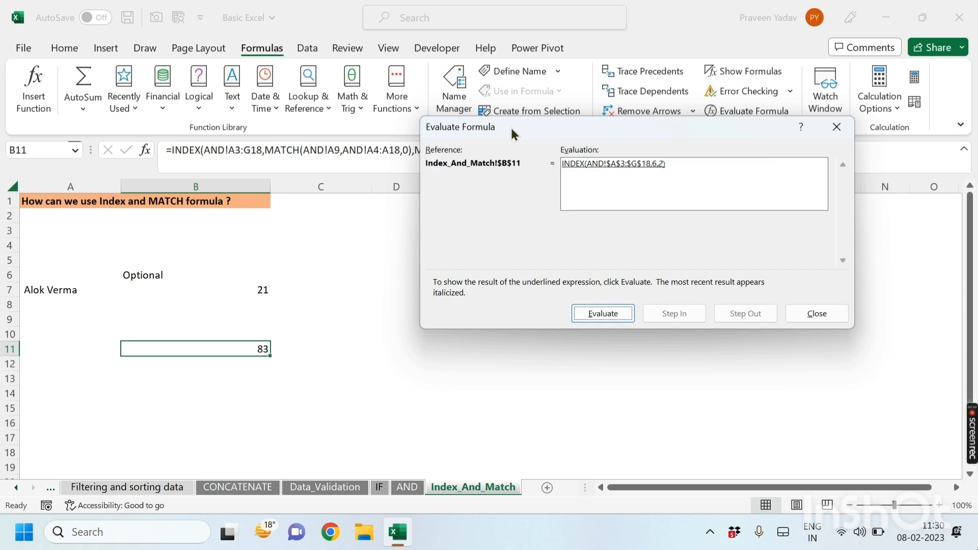
left_click_drag(511, 127, 160, 42)
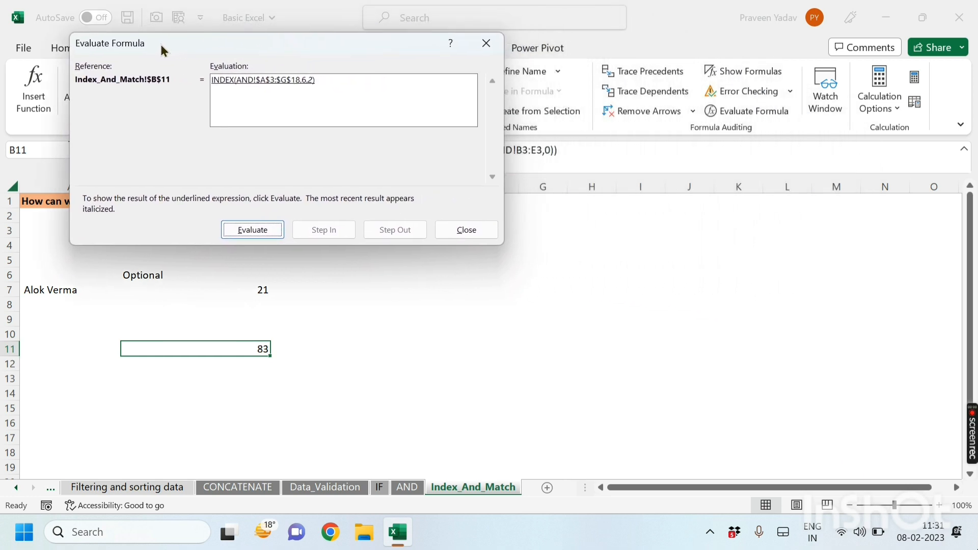
left_click(487, 46)
Step: Switch to the AND sheet and go through the student names in the Students column
left_click(404, 479)
left_click(406, 487)
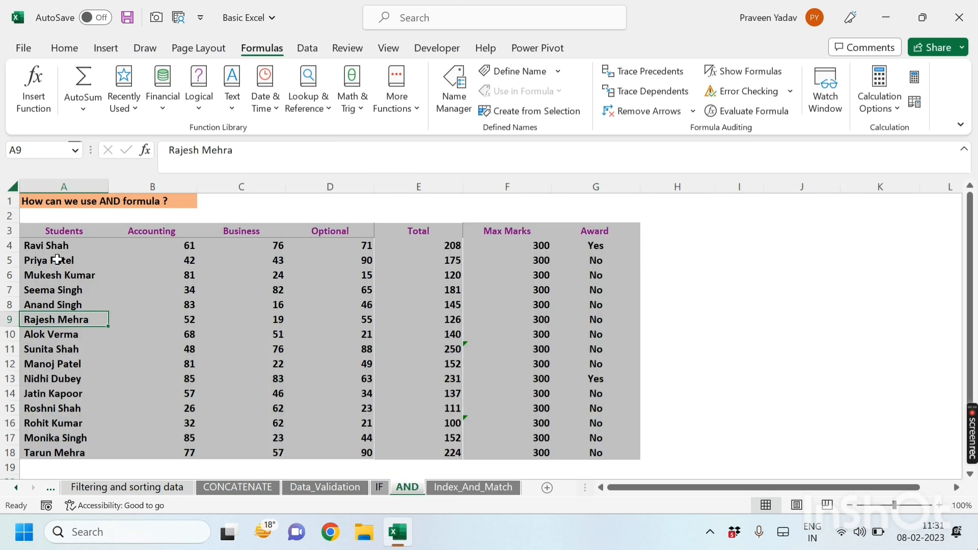
left_click(54, 230)
left_click(51, 247)
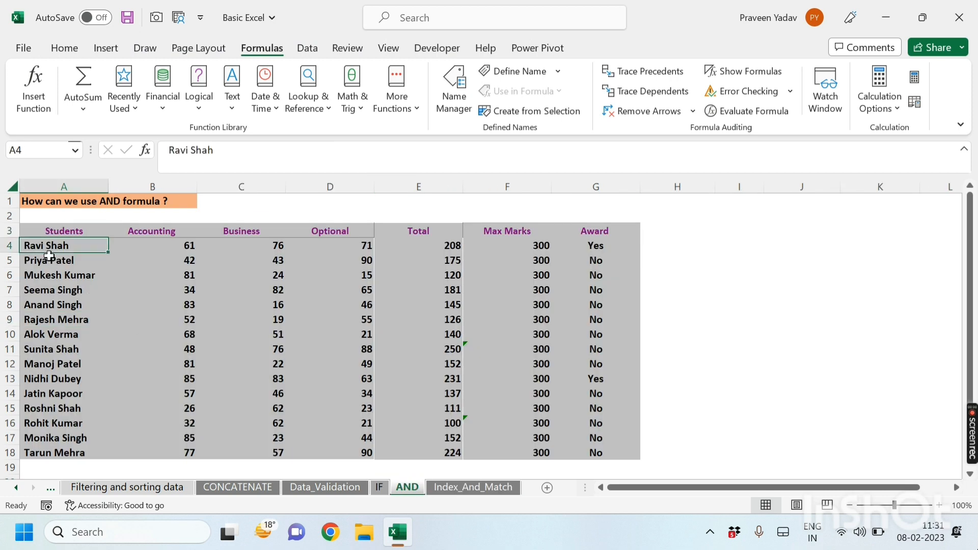
left_click(50, 261)
left_click(50, 275)
left_click(49, 290)
left_click(49, 307)
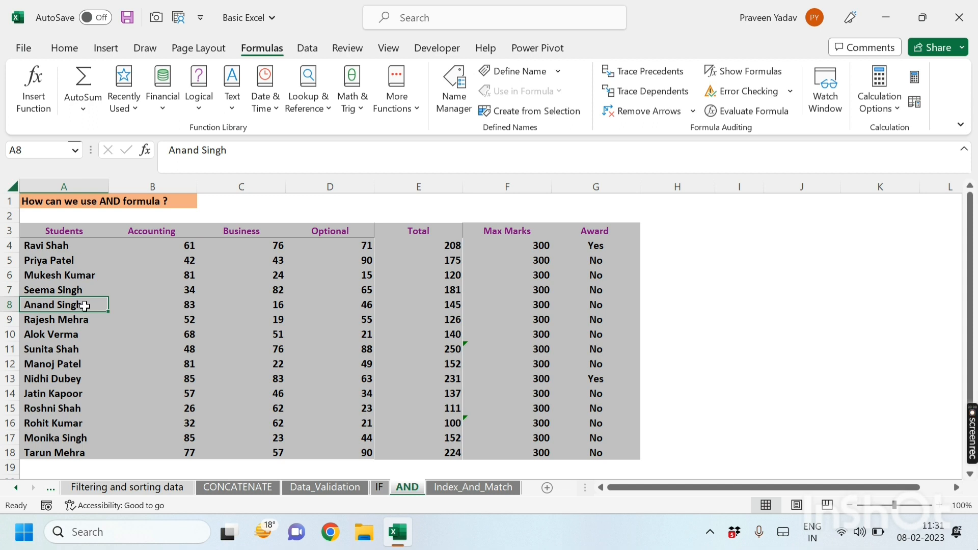
Step: Inspect the Students, Accounting, Business and Optional headers on the AND sheet, returning to Index_And_Match
left_click(57, 230)
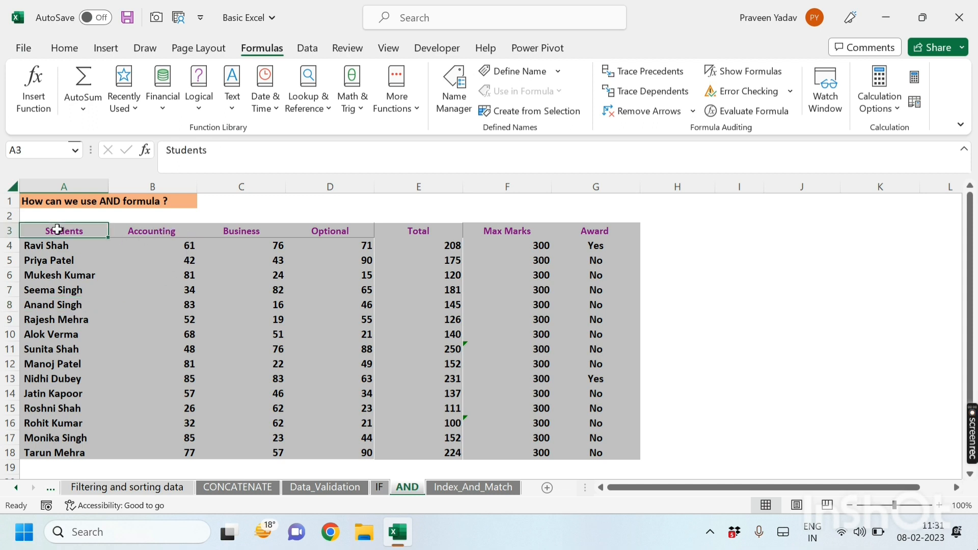
left_click(141, 233)
left_click(265, 231)
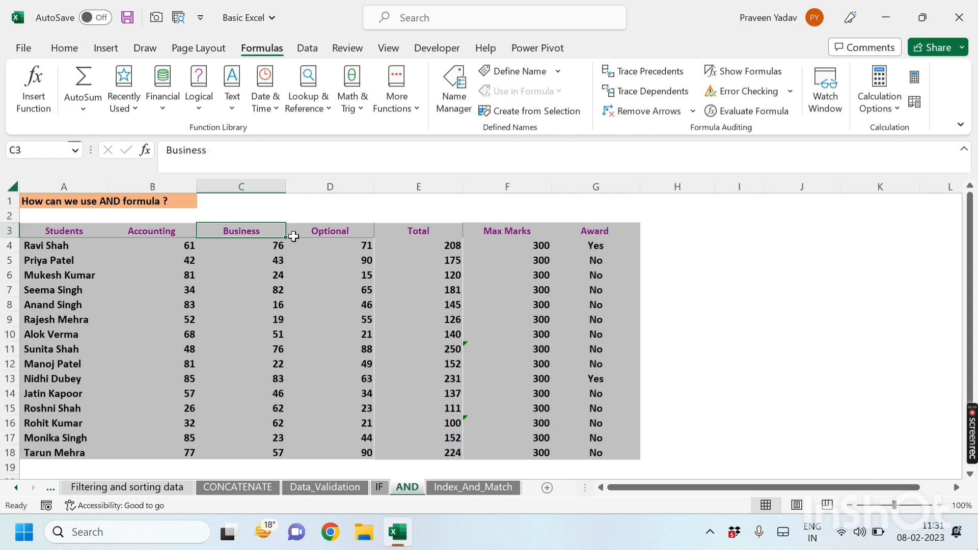
left_click(331, 232)
left_click(137, 232)
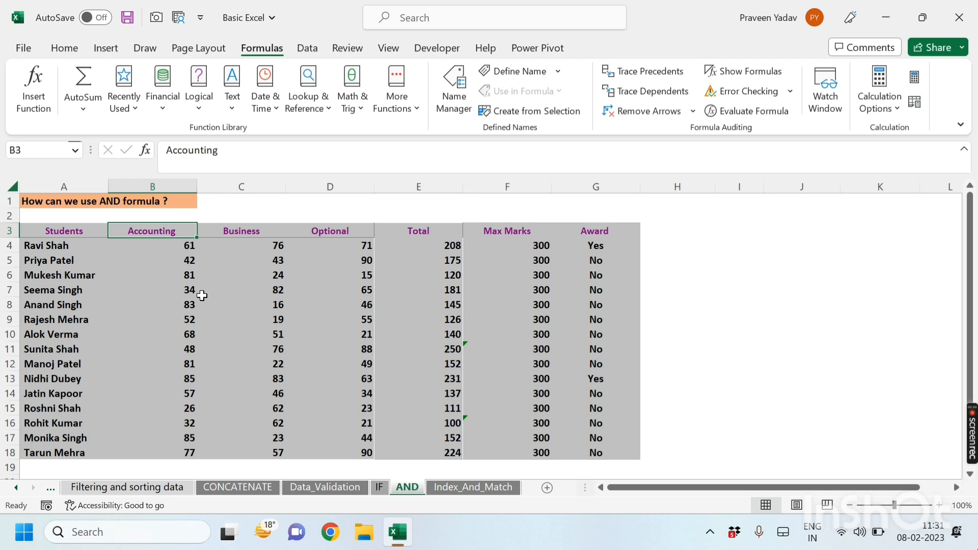
left_click(456, 489)
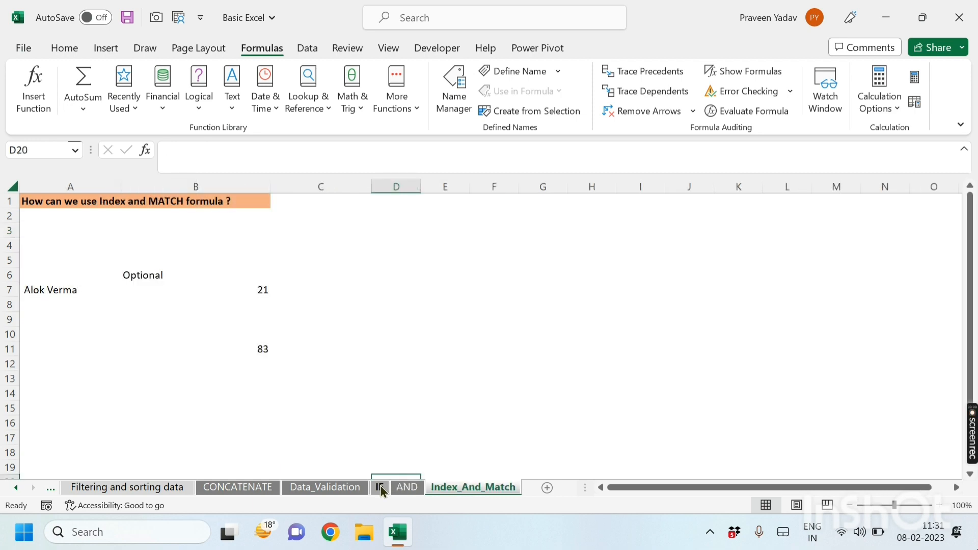
left_click(409, 489)
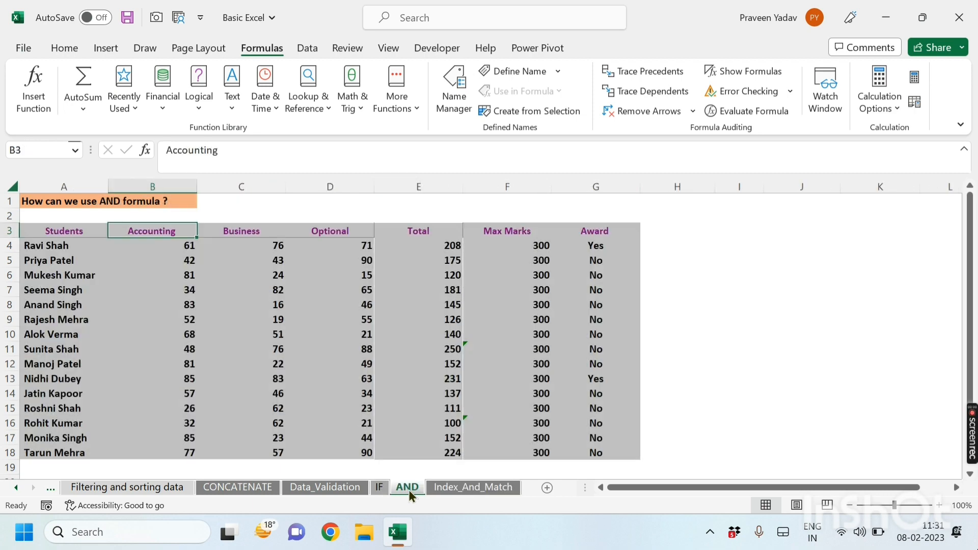
left_click(49, 230)
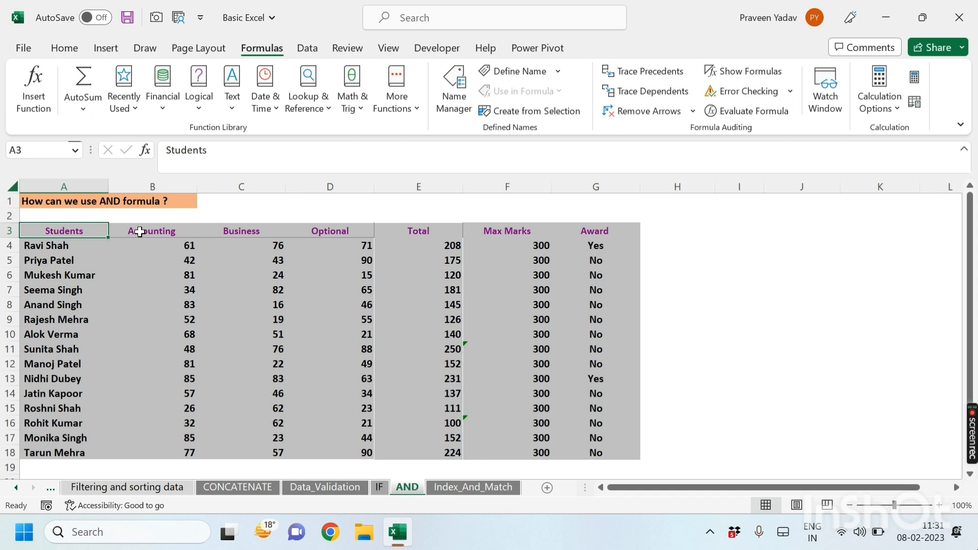
left_click(449, 487)
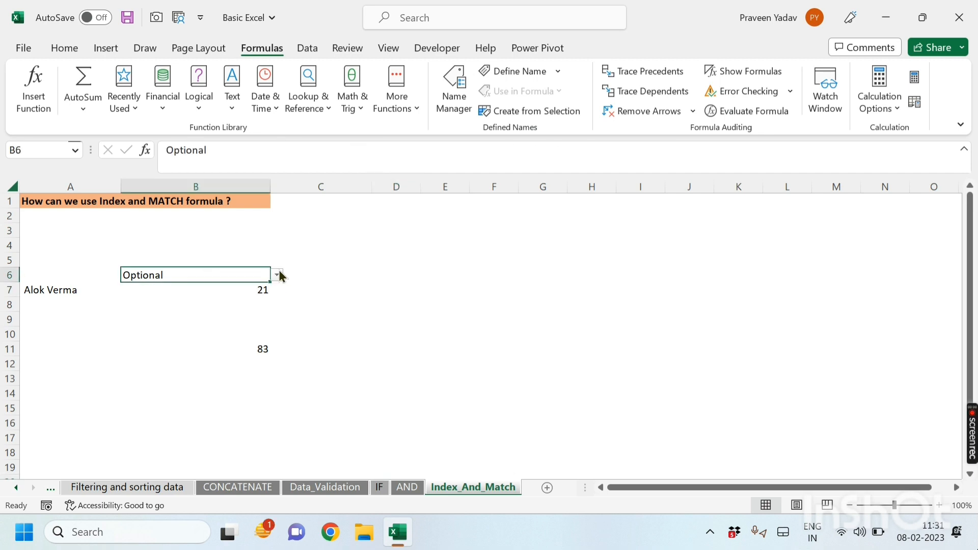
Step: Fill the lookup cells B6 and A7 with a dark orange theme fill colour
left_click(60, 49)
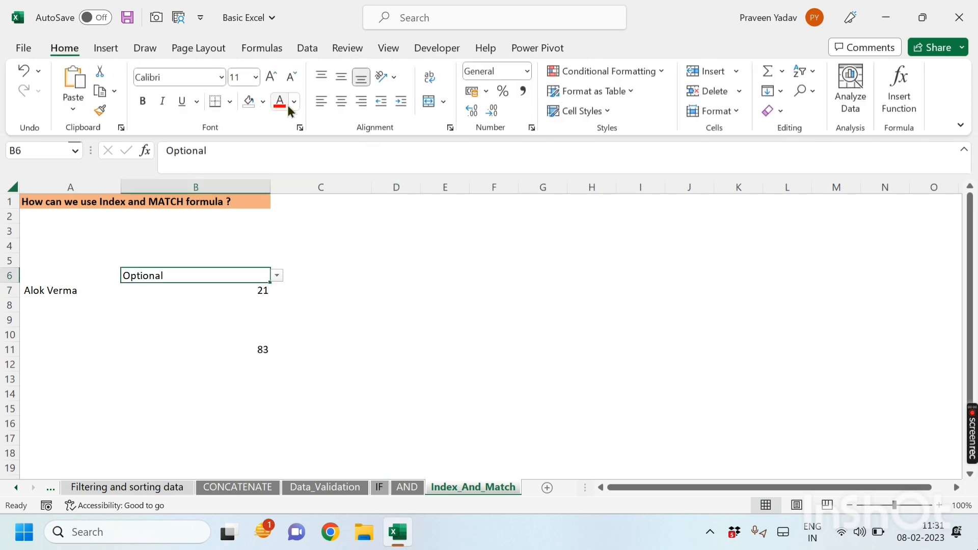
left_click(264, 102)
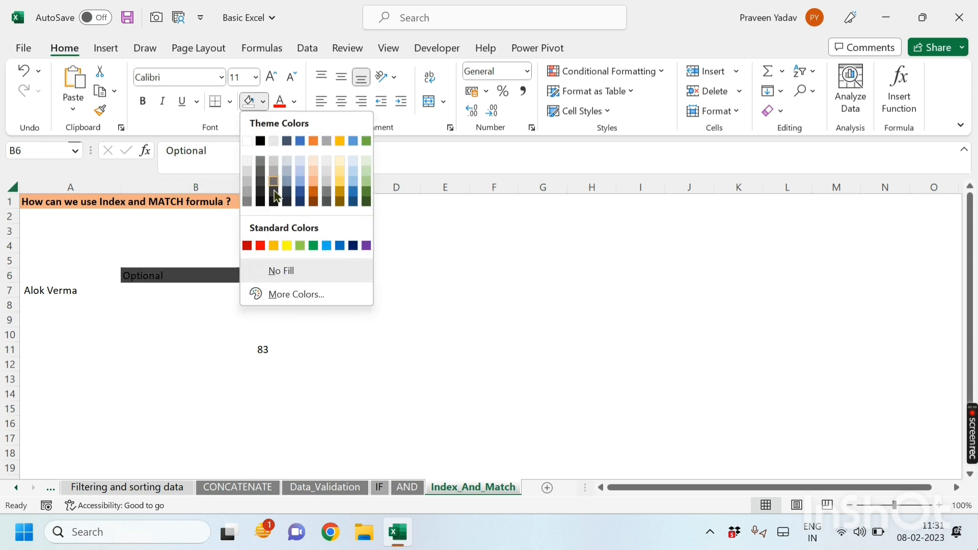
left_click(312, 197)
left_click(48, 290)
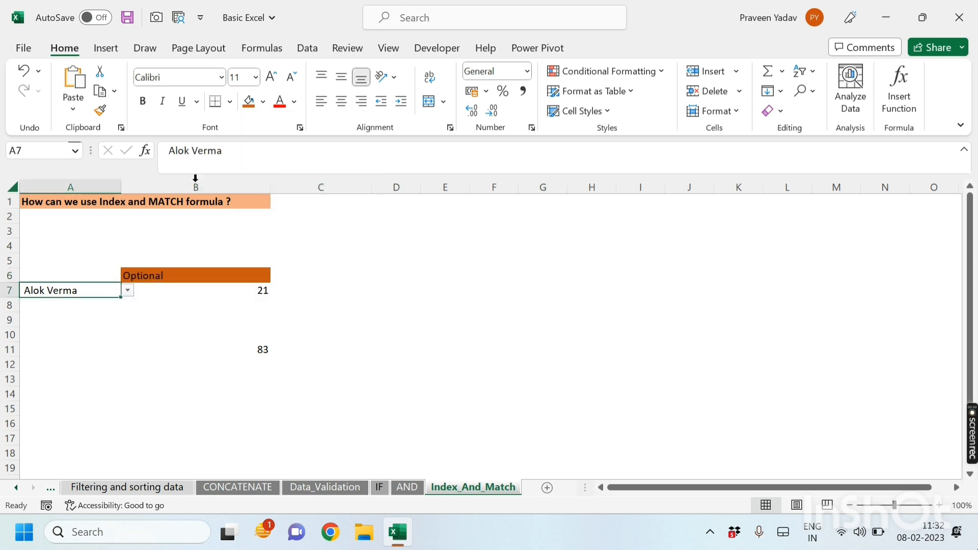
left_click(263, 101)
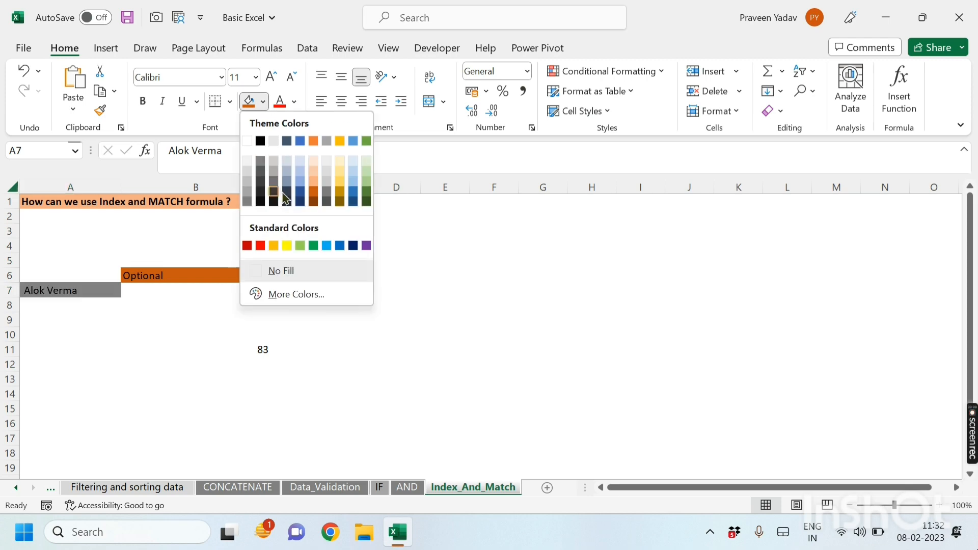
left_click(314, 197)
left_click(160, 378)
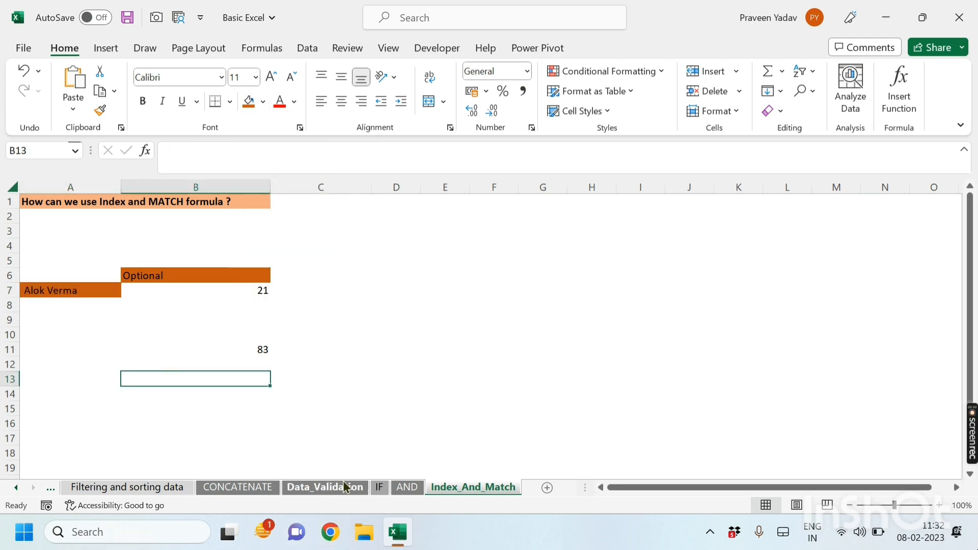
Step: Review B7's lookup formula and its inputs A7 and B6 against the AND sheet data
left_click(406, 489)
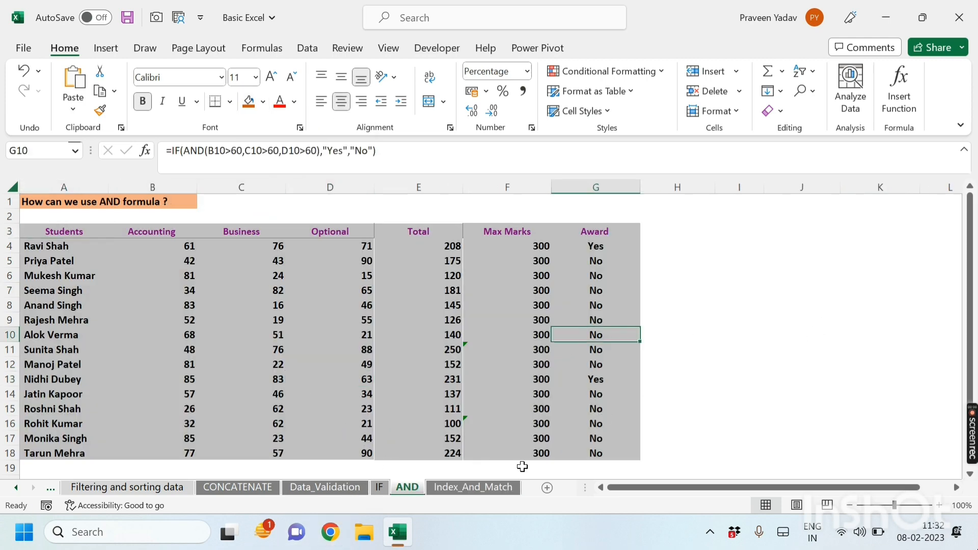
left_click(485, 489)
left_click(184, 291)
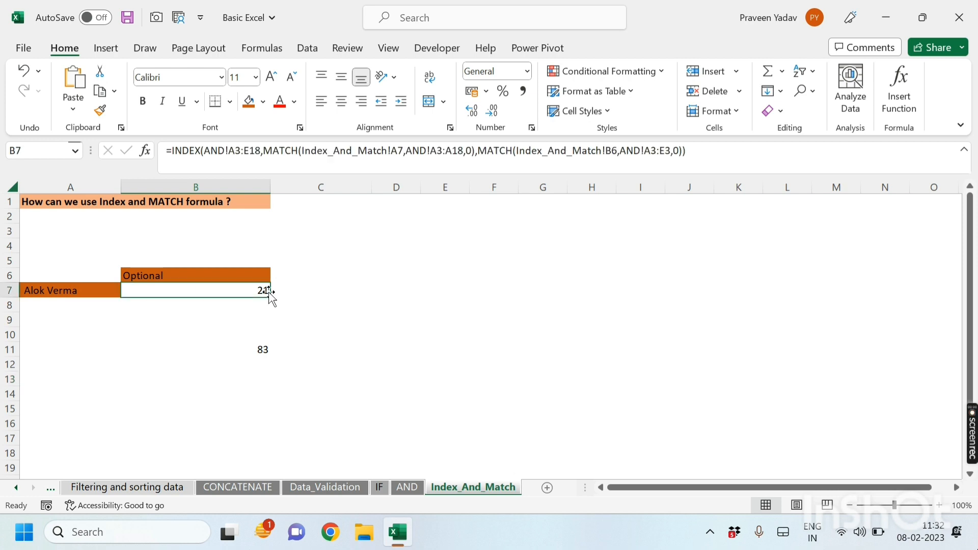
left_click(53, 294)
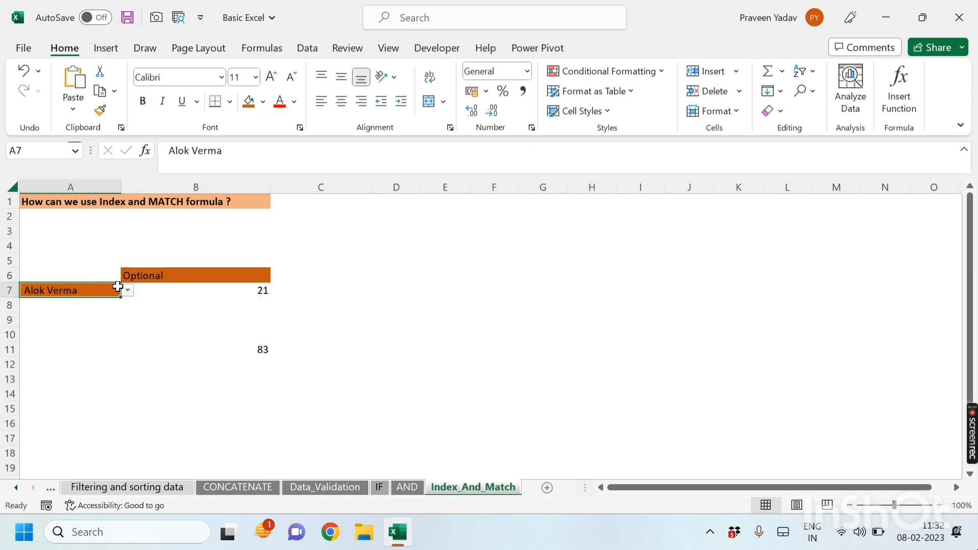
left_click(161, 275)
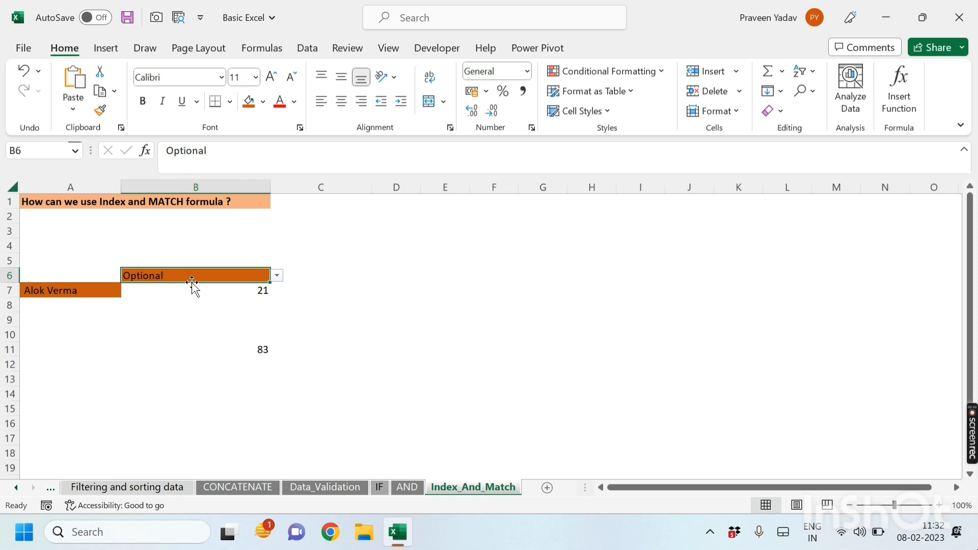
left_click_drag(85, 365, 442, 367)
scroll(142, 342, "up", 5)
left_click(204, 317)
left_click(377, 335)
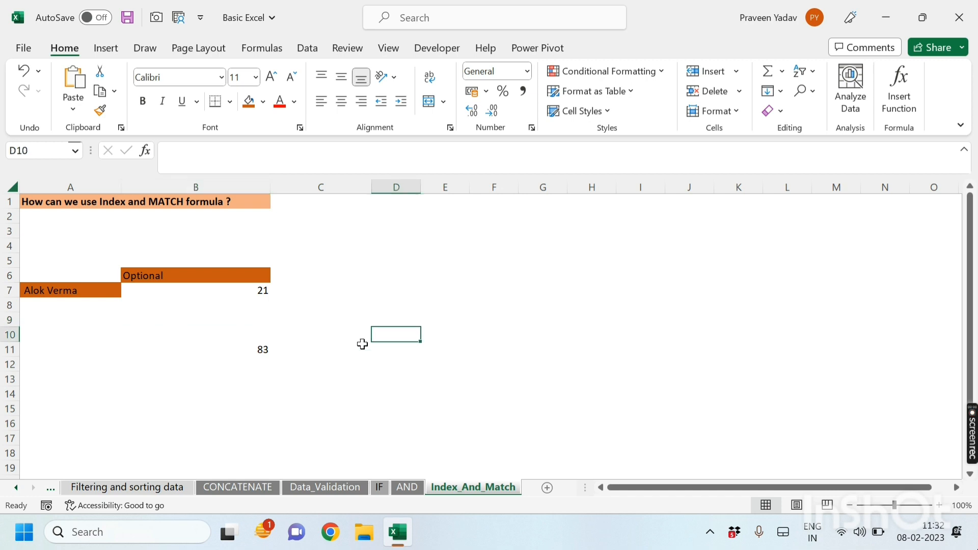